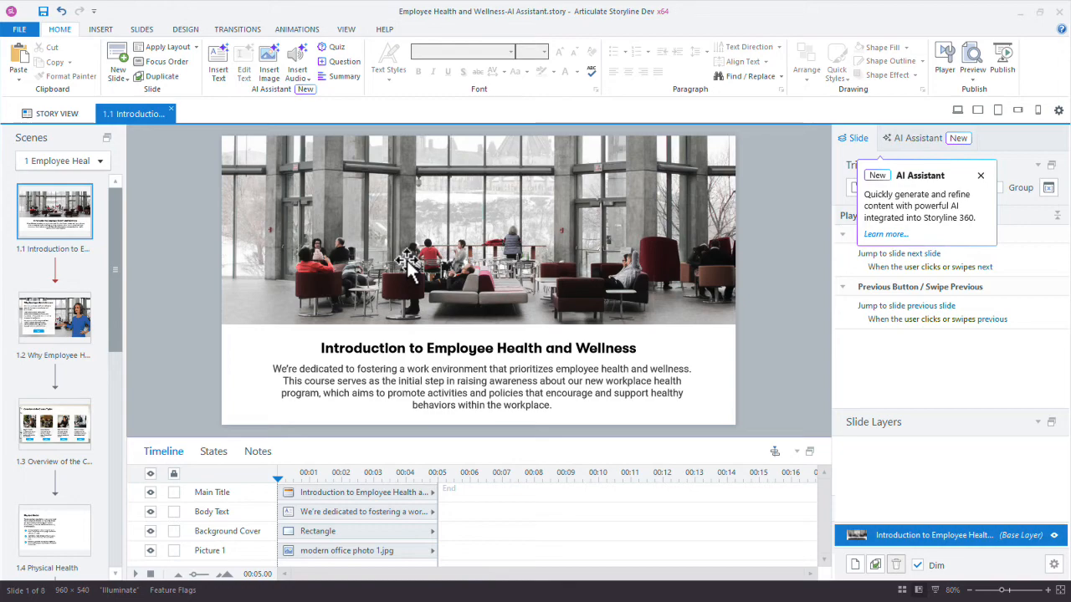
- Review the existing pictures on slides 1.1, 1.2 and 1.3
click(408, 262)
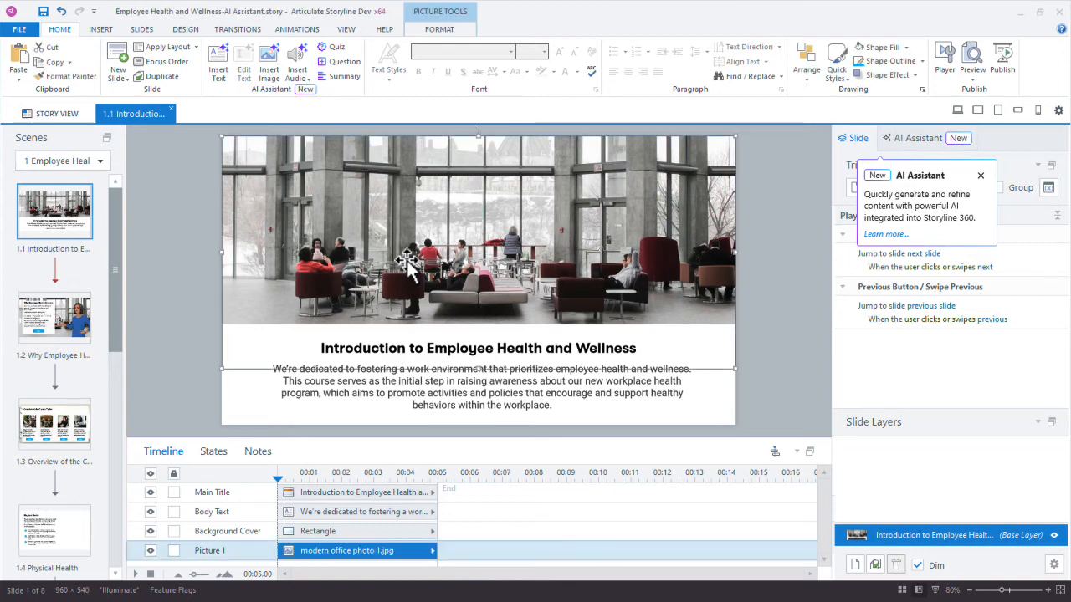
click(56, 341)
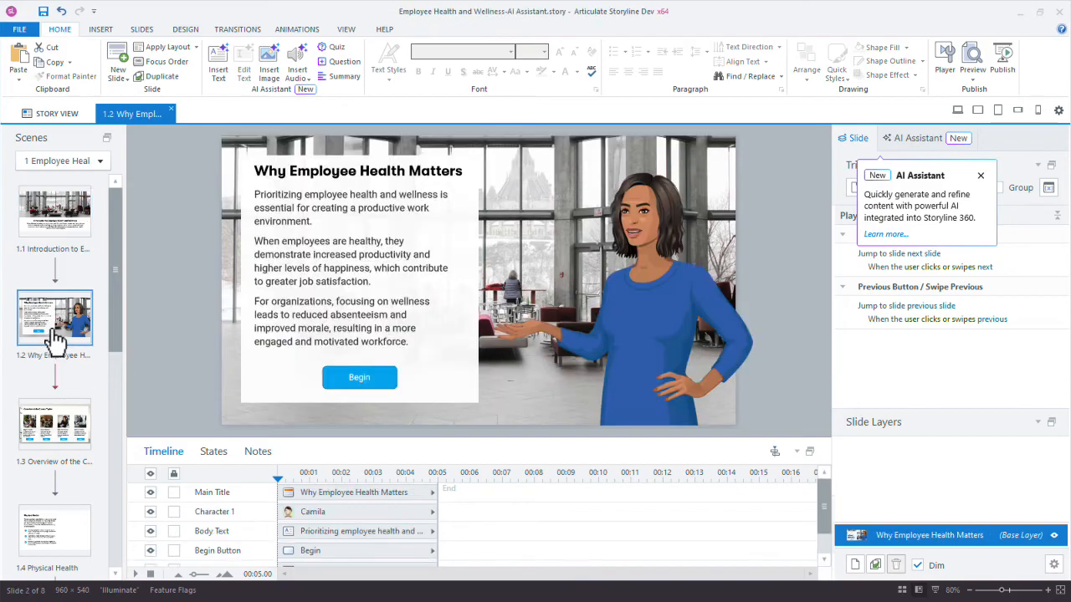
click(55, 431)
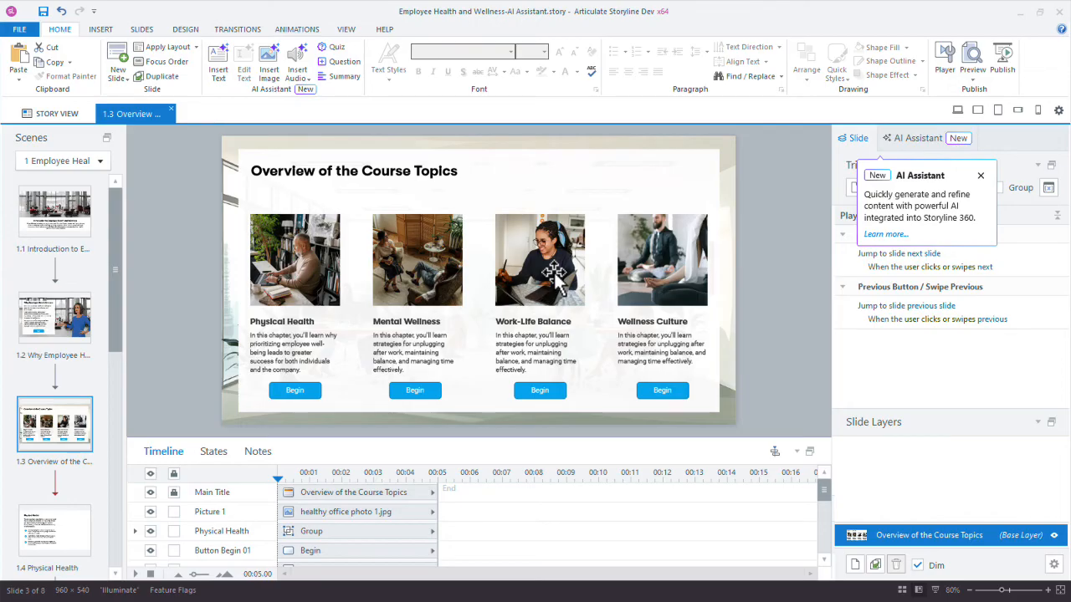
- Delete the modern office photo from slide 1.1, the course introduction
click(67, 232)
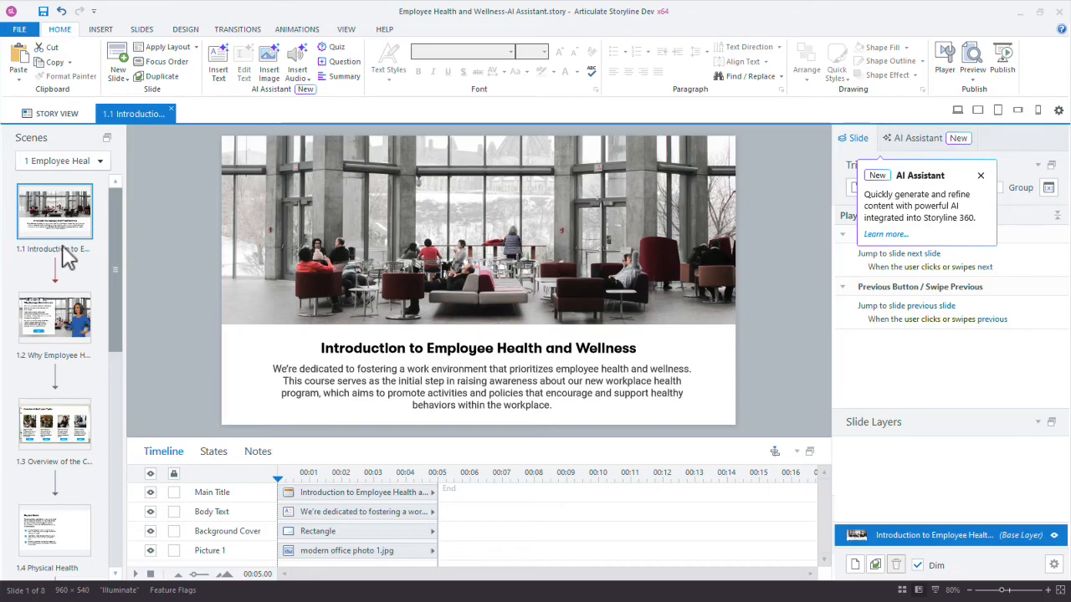
click(289, 284)
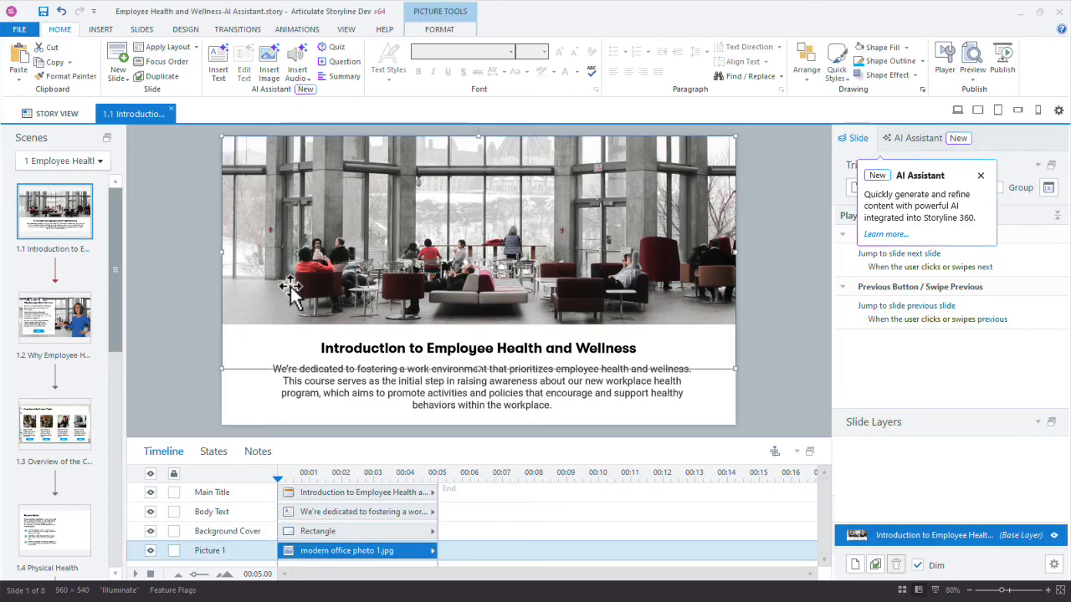
key(Delete)
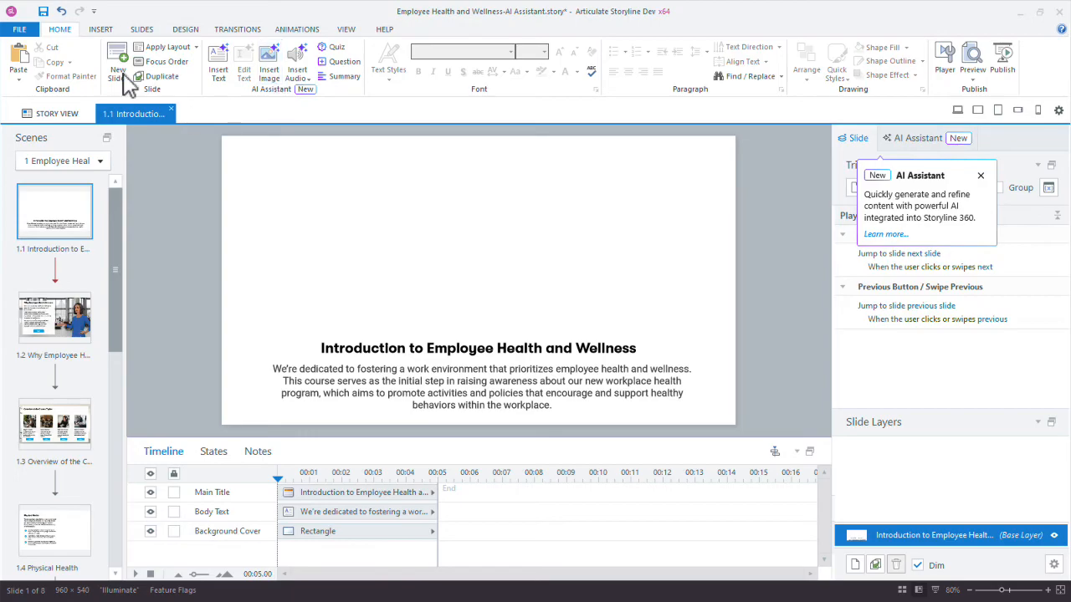
- Start inserting an AI-generated image and describe it as "modern office that encourages employee health and wellness"
click(103, 31)
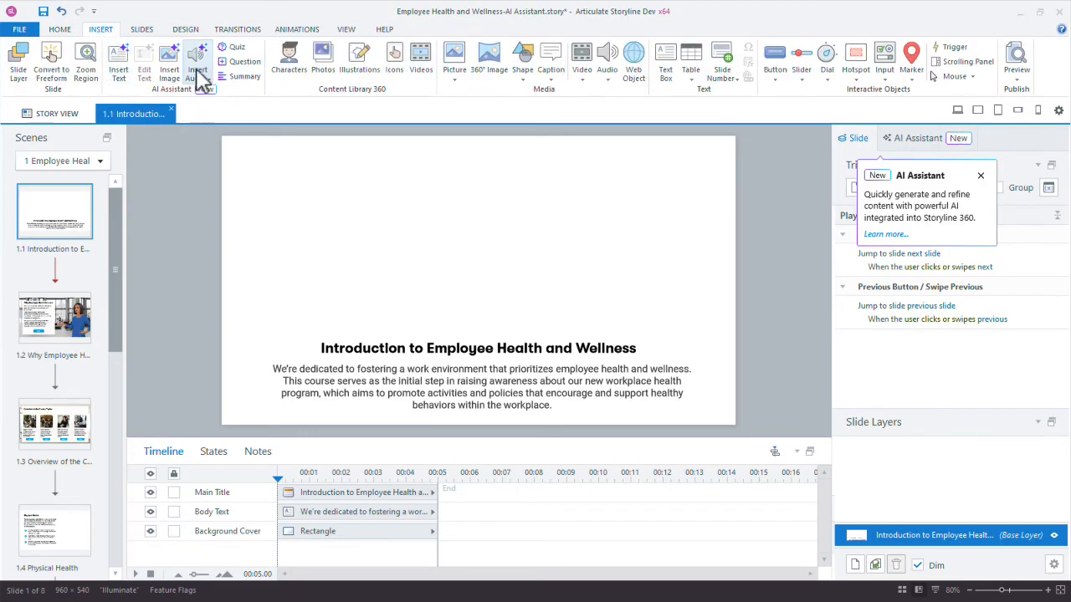
click(170, 58)
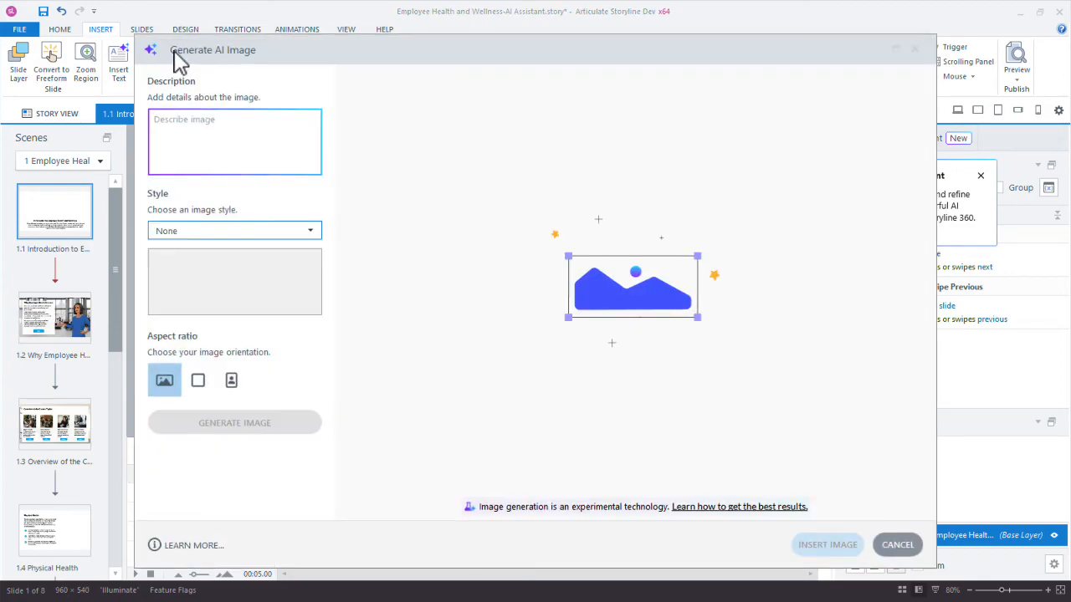
click(205, 136)
text(modern office that encourages employee health and wellness)
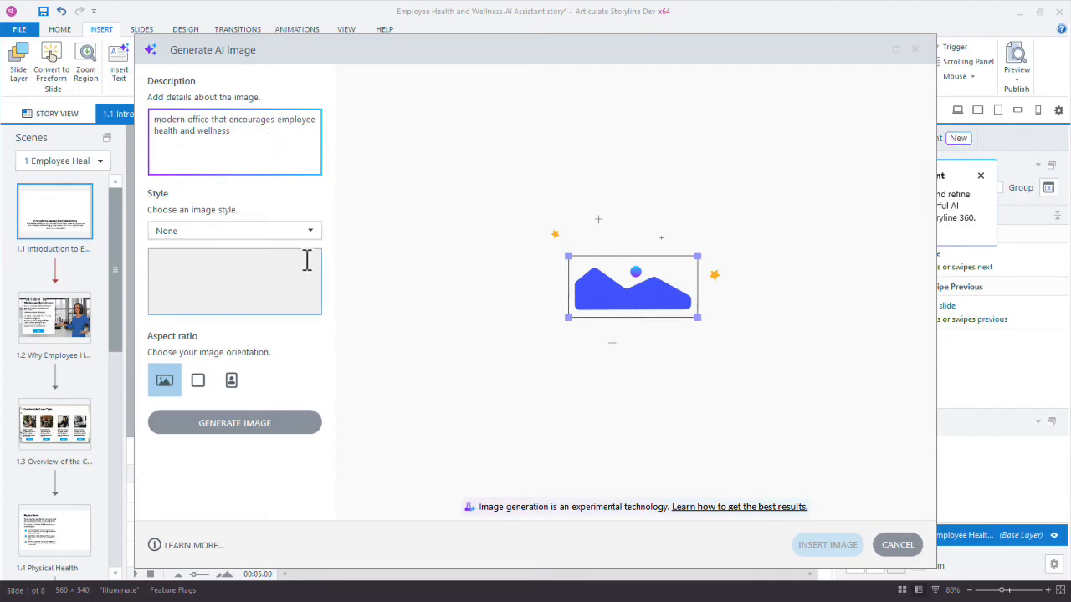
- Choose the Painterly image style and generate the landscape images
click(201, 232)
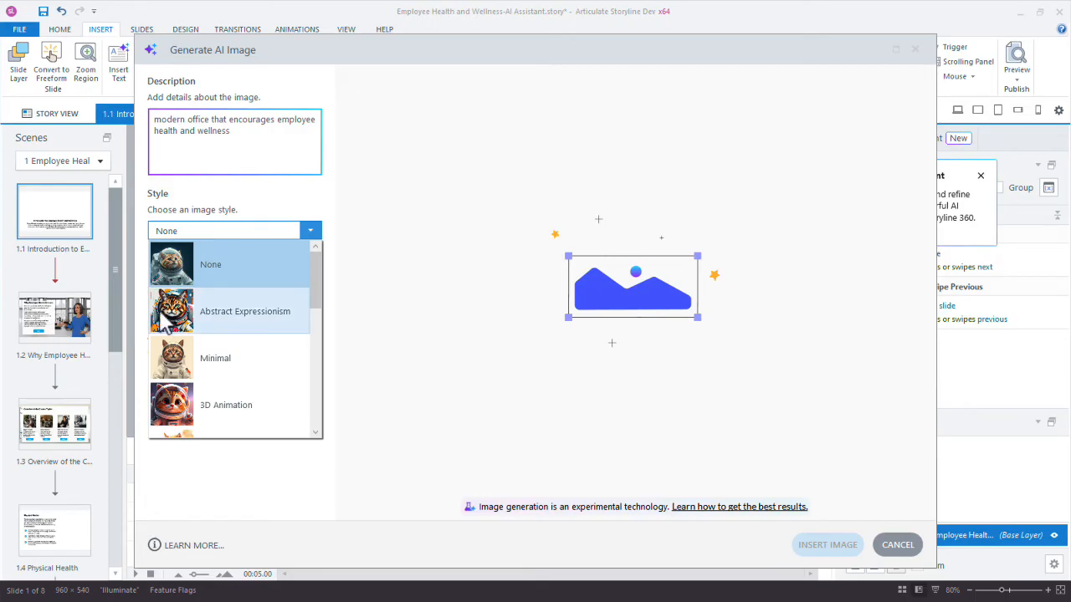
mouse_move(318, 270)
mouse_down()
mouse_move(316, 307)
mouse_move(320, 266)
mouse_up()
drag(323, 275, 323, 289)
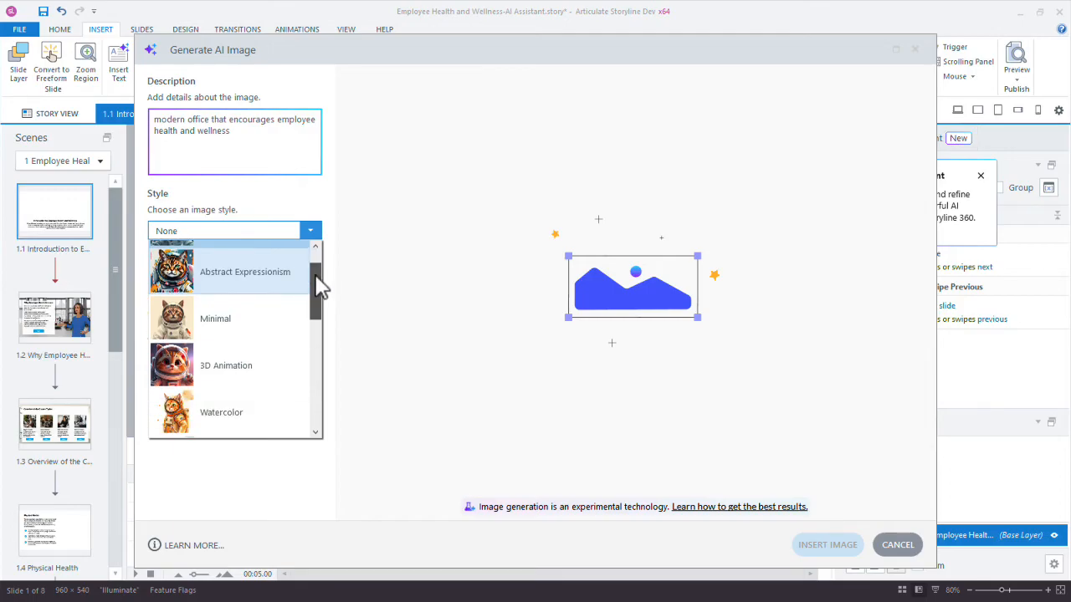
mouse_move(322, 287)
mouse_down()
mouse_move(312, 288)
mouse_move(310, 316)
mouse_up()
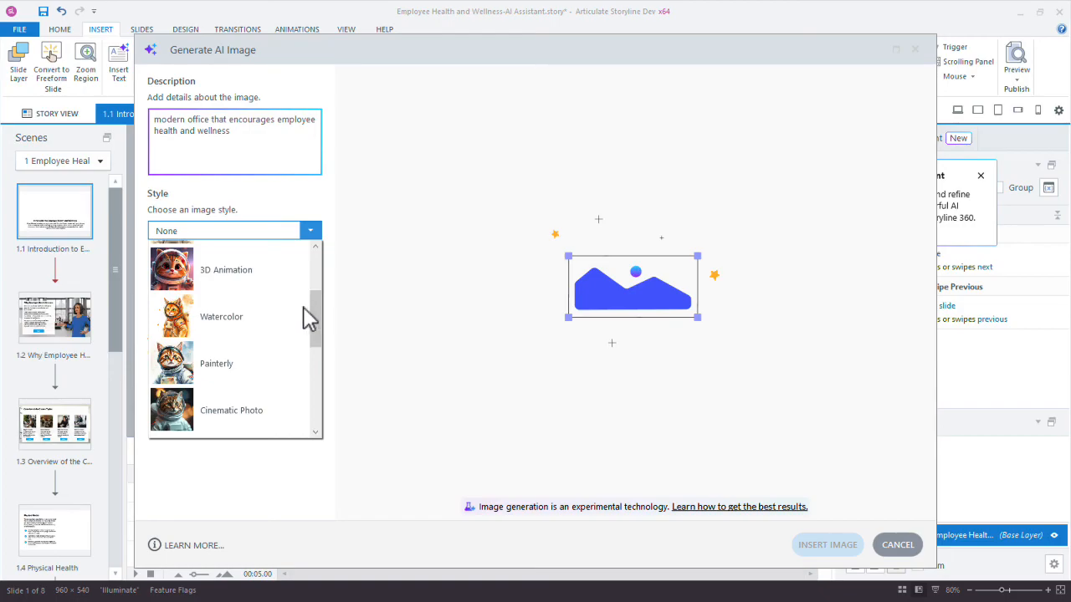
click(172, 367)
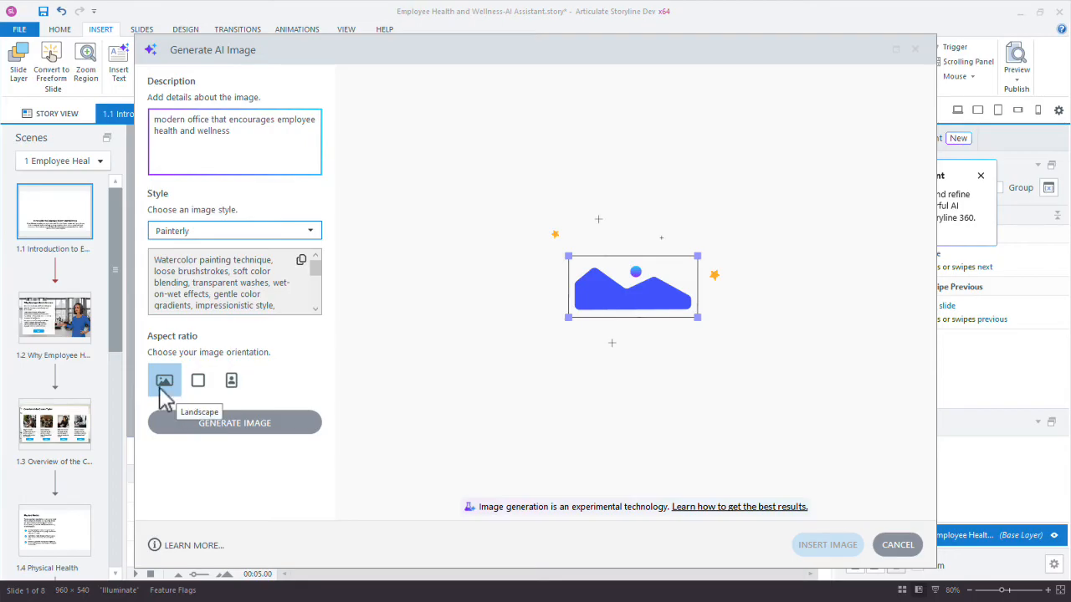
mouse_move(210, 64)
mouse_down()
mouse_move(562, 77)
mouse_move(723, 59)
mouse_move(693, 103)
mouse_move(562, 108)
mouse_move(326, 143)
mouse_move(189, 61)
mouse_up()
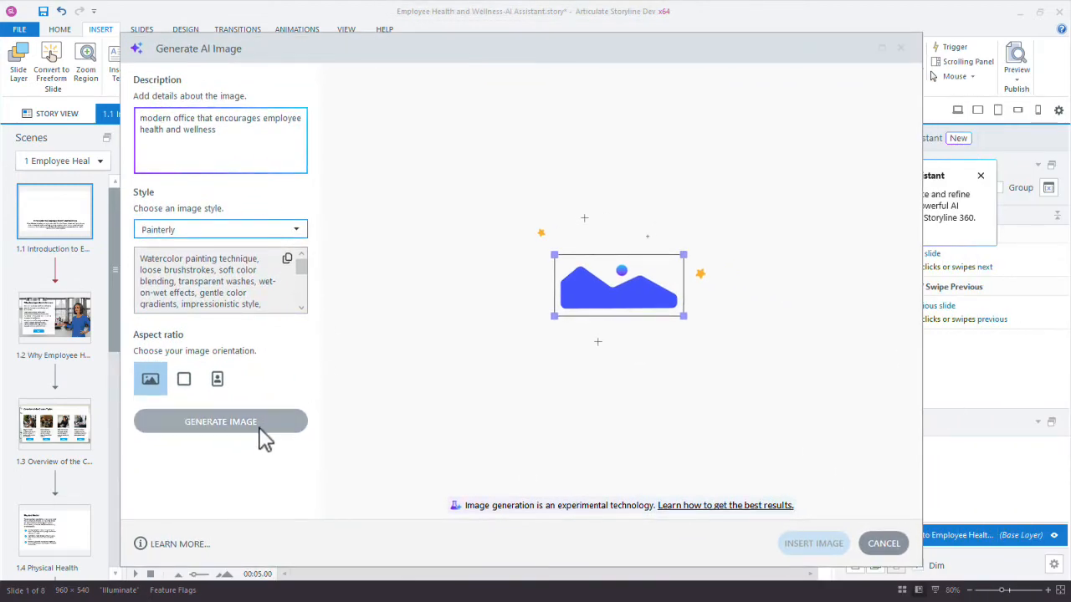
click(260, 432)
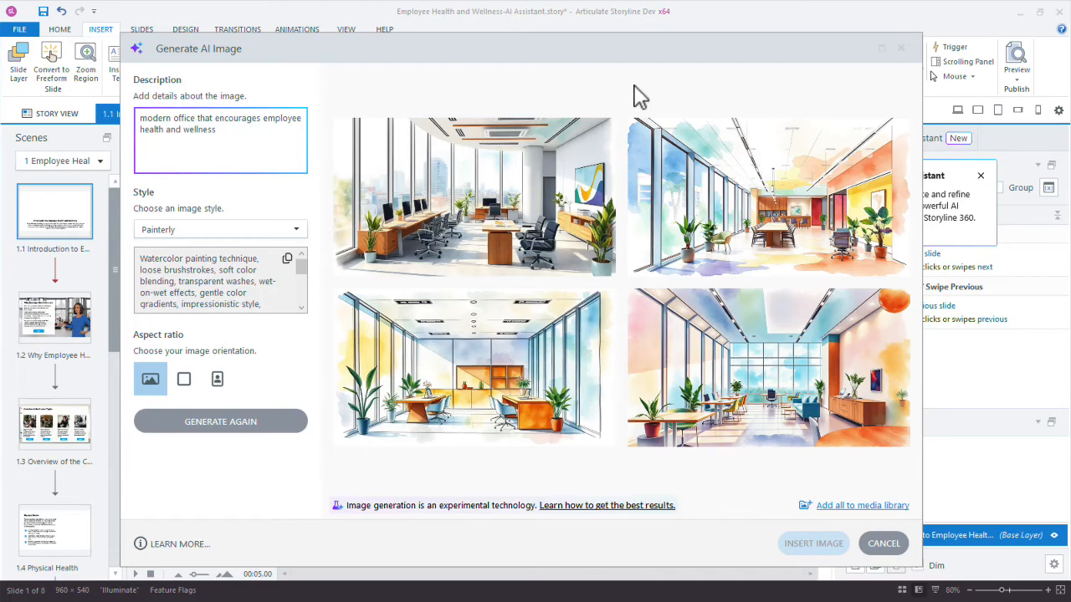
- Add all four generated office images to the media library
mouse_move(607, 174)
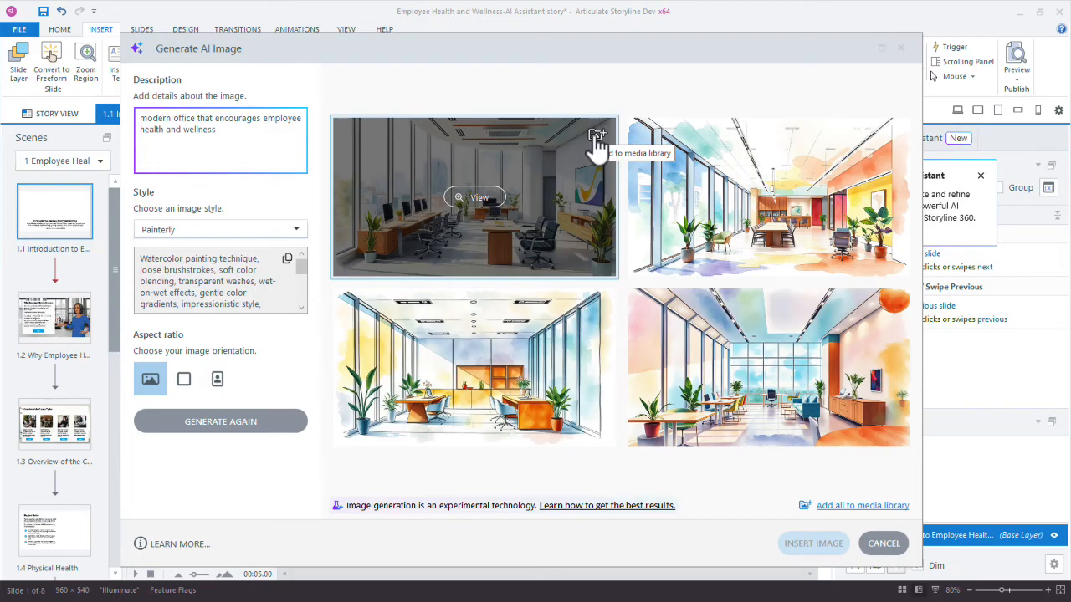
mouse_move(892, 137)
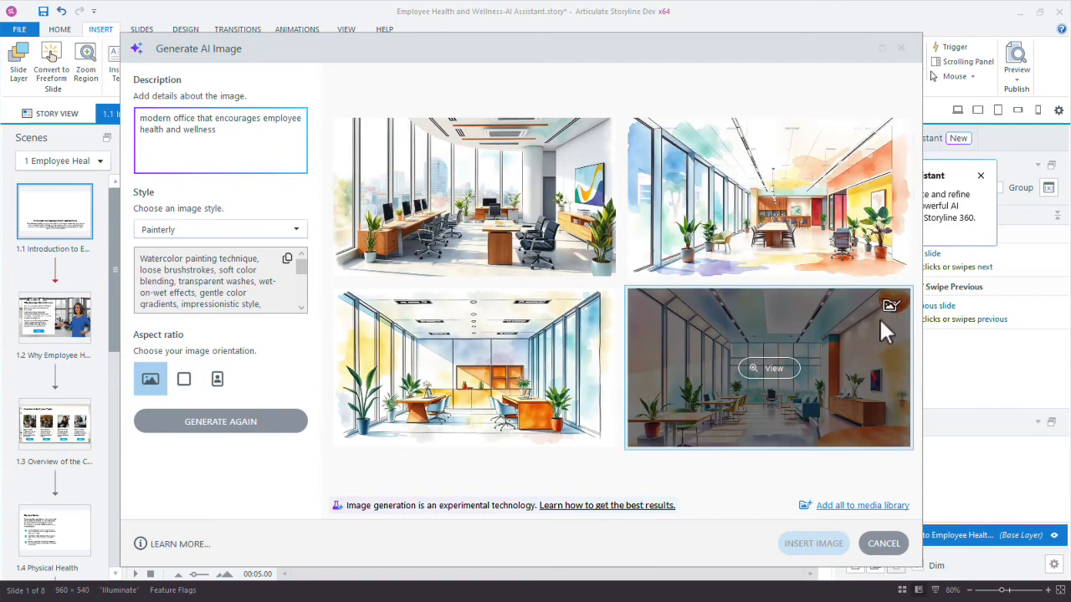
mouse_move(592, 325)
click(596, 307)
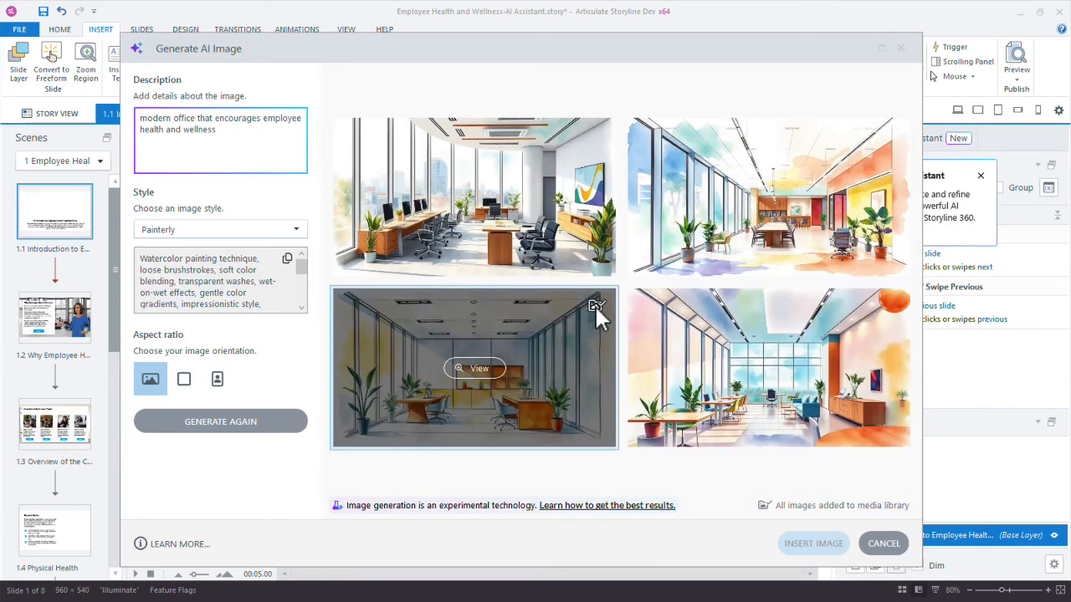
- Preview the first three generated office images at enlarged size, then return to the image grid
mouse_move(595, 251)
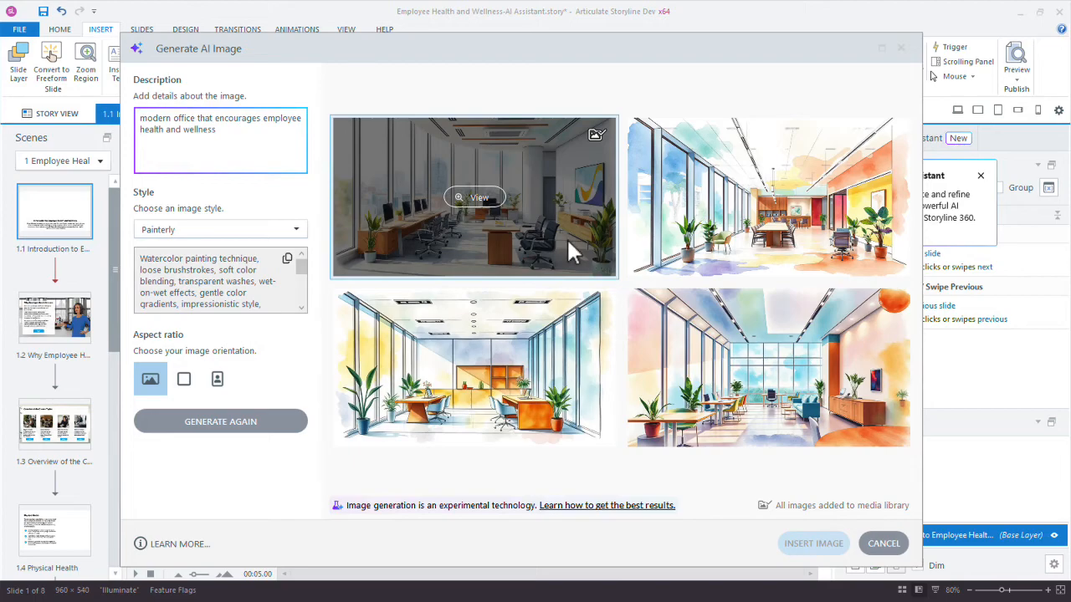
click(479, 201)
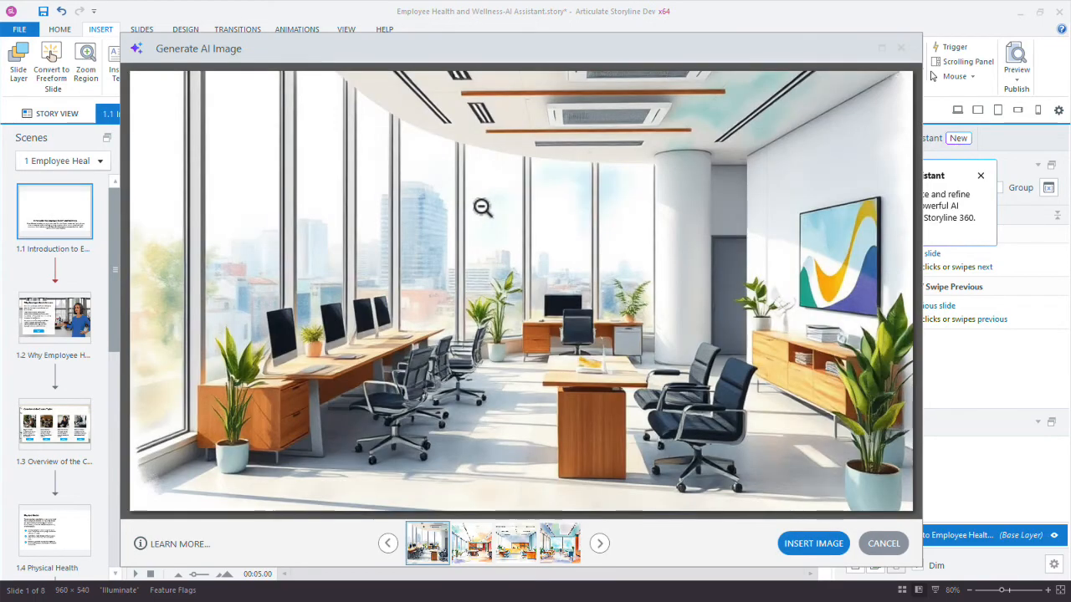
click(478, 562)
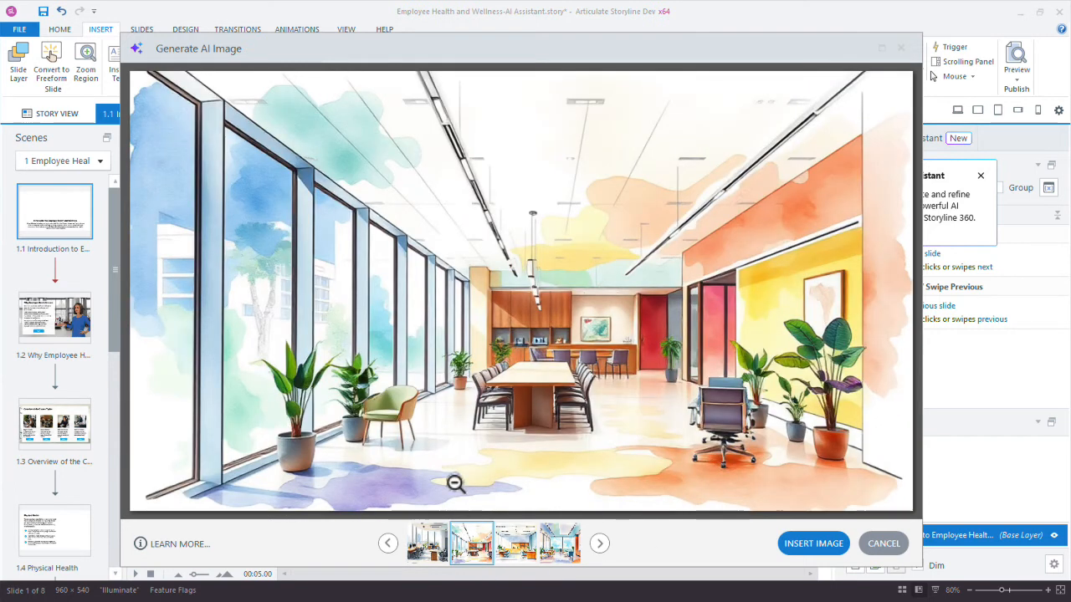
click(526, 554)
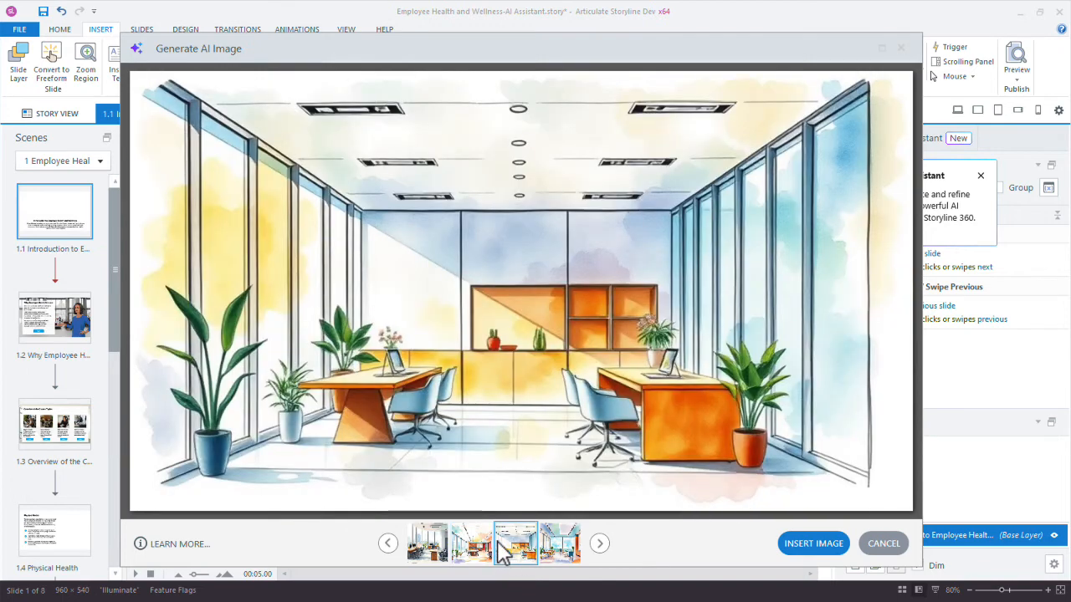
click(806, 538)
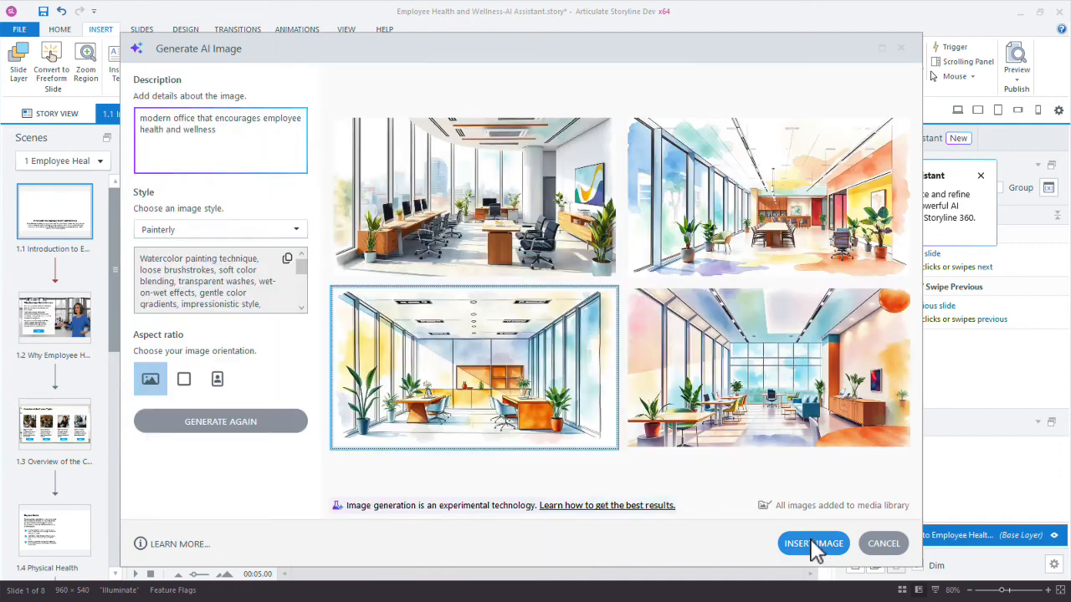
- Insert the fourth generated image, with the orange sphere, on the slide and move it behind the title, body text and rectangle
mouse_move(473, 386)
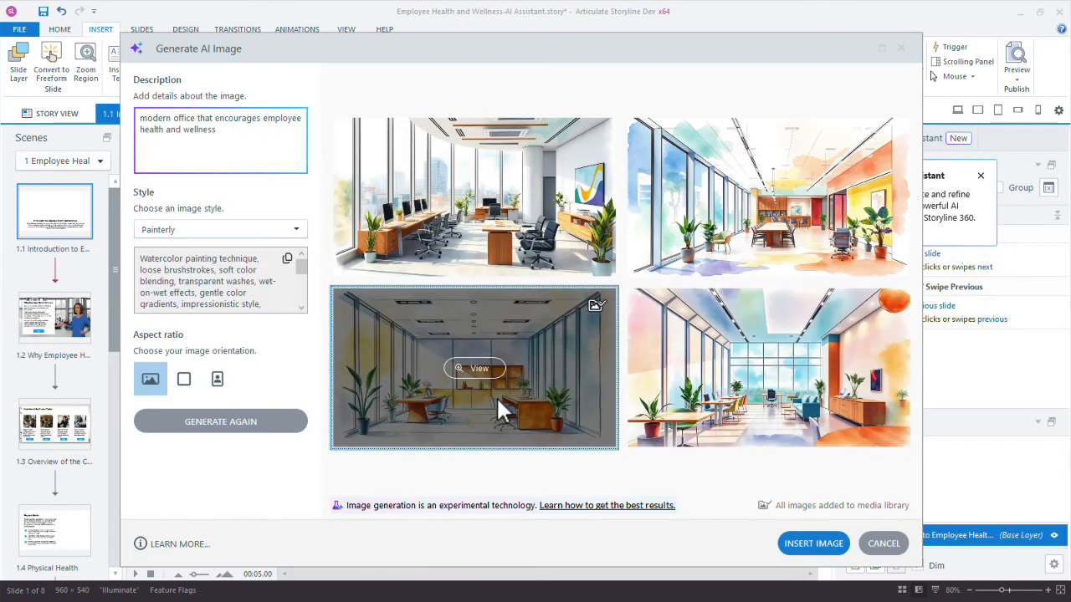
click(688, 385)
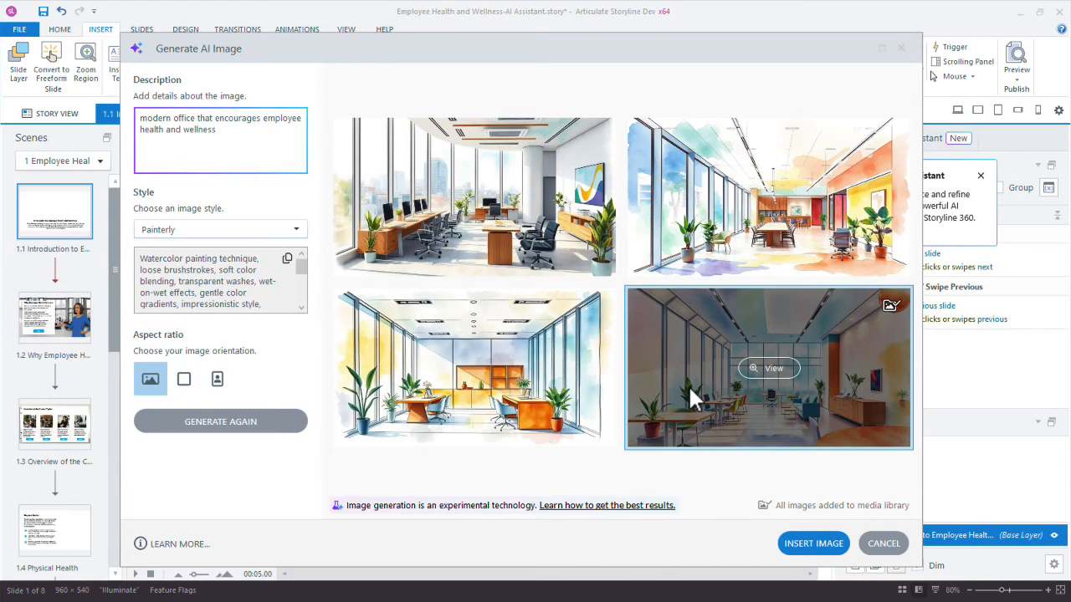
click(788, 544)
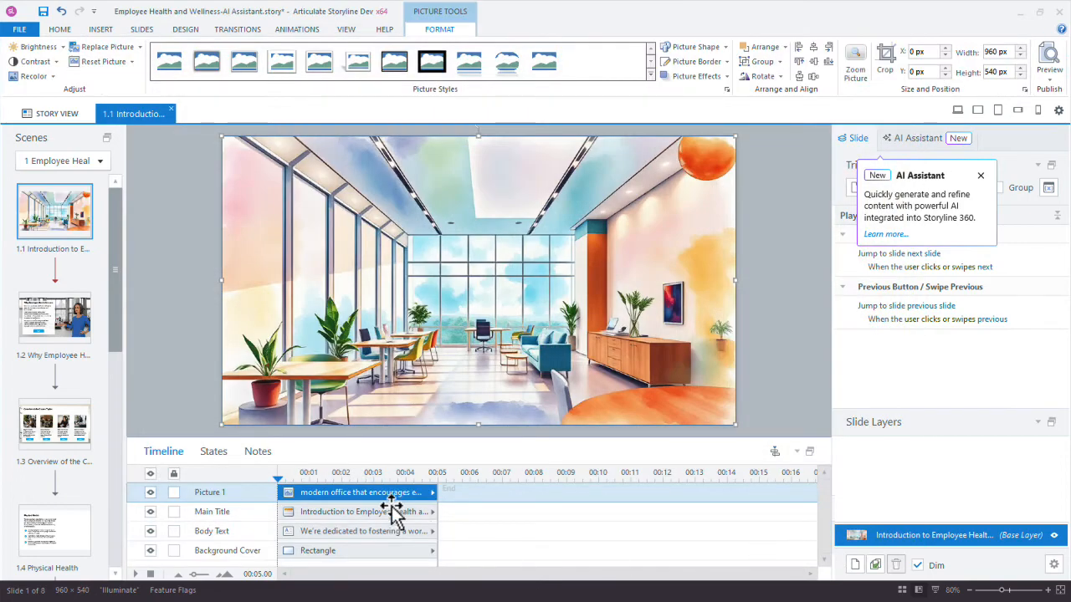
drag(377, 501, 366, 560)
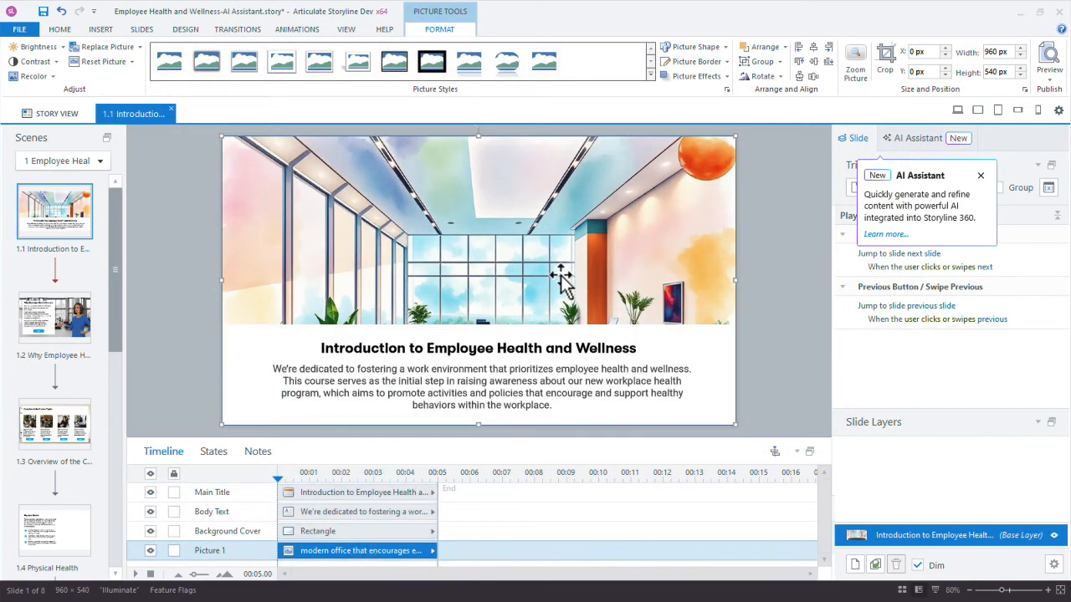
- Crop about 86 px off the top of the office picture and move it up to the slide's top edge
click(885, 57)
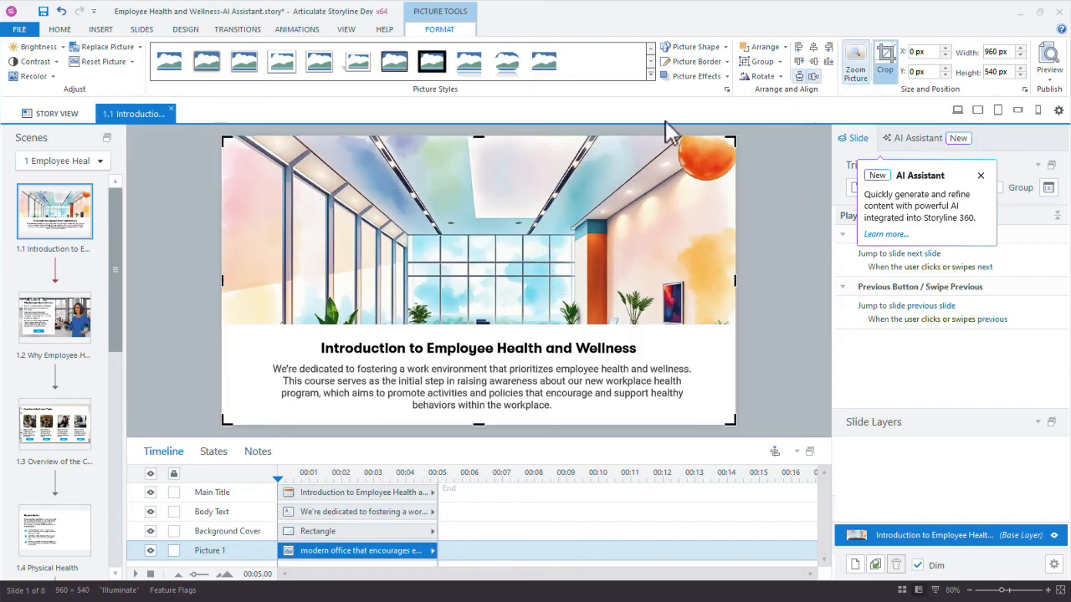
drag(483, 139, 769, 237)
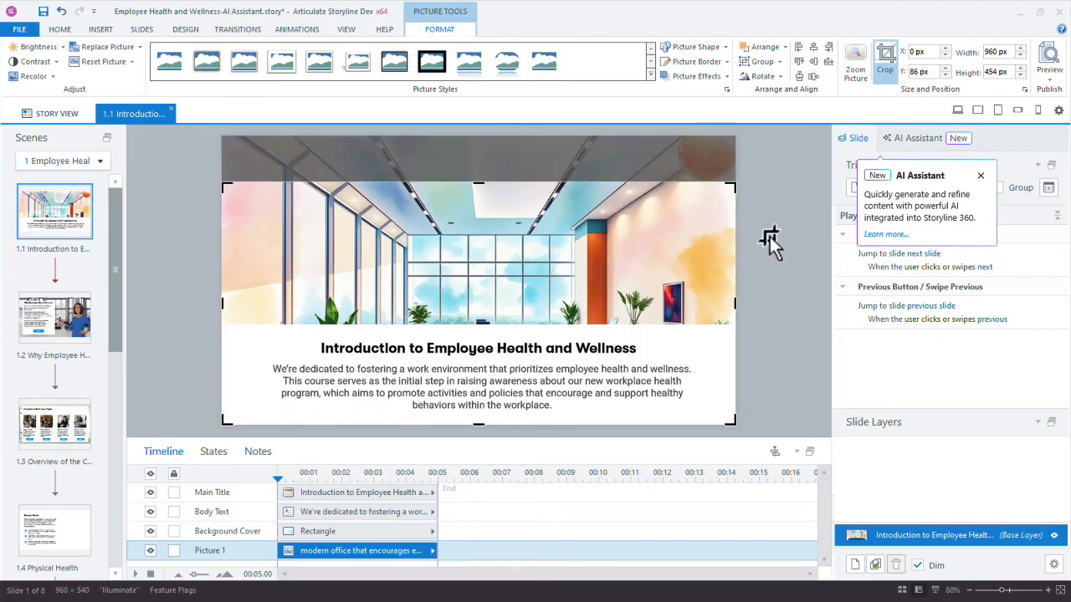
click(769, 236)
drag(605, 251, 608, 205)
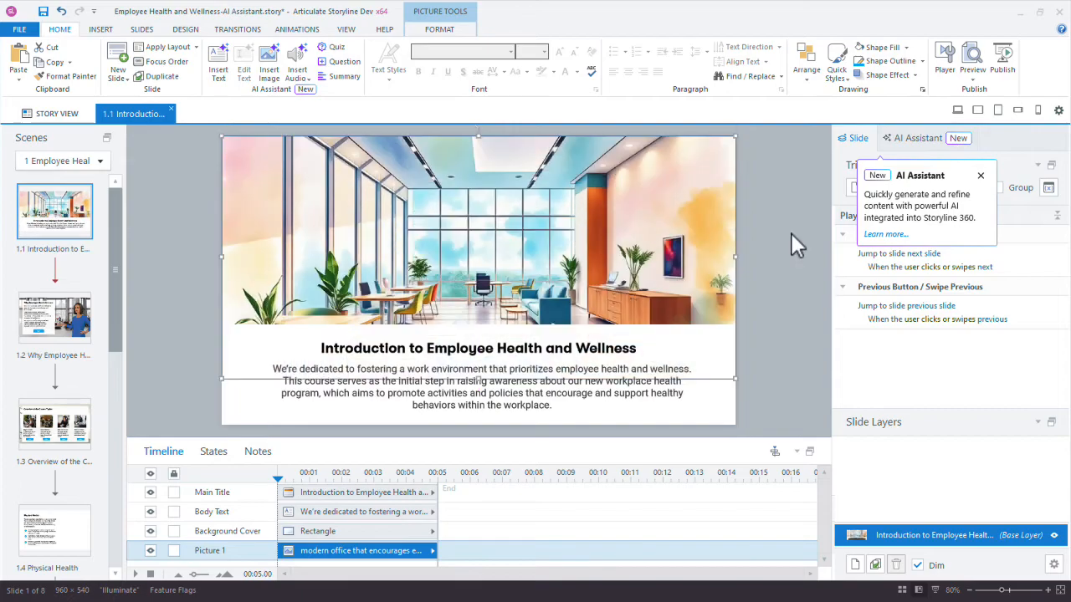
click(792, 233)
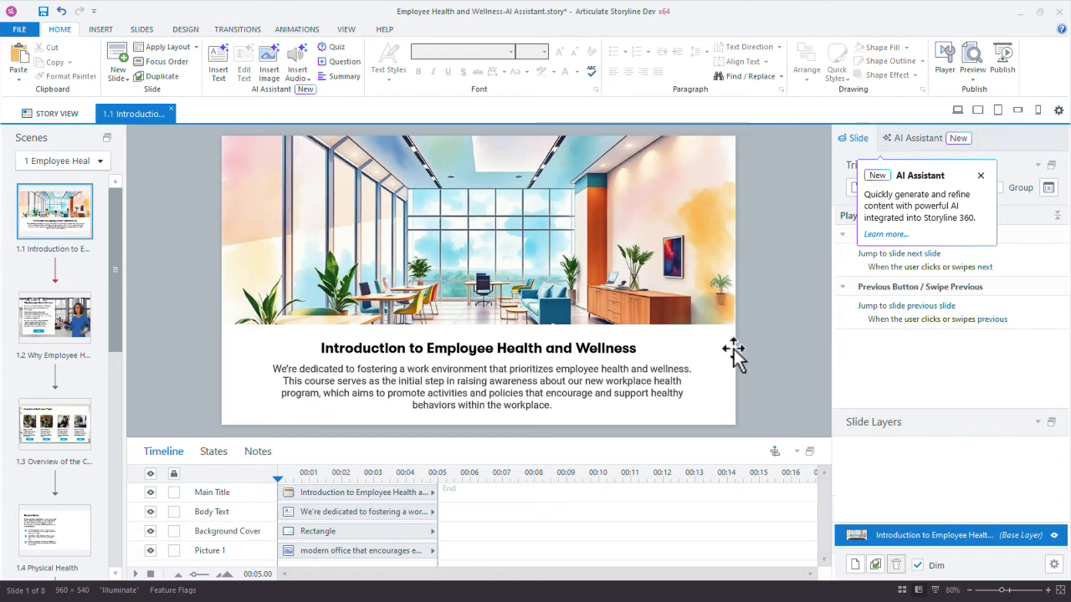
- Describe the AI replacement for slide 1.3's Physical Health picture as "A image of employees walking, stretching, and exercising in an office park, with healthy food options"
click(62, 422)
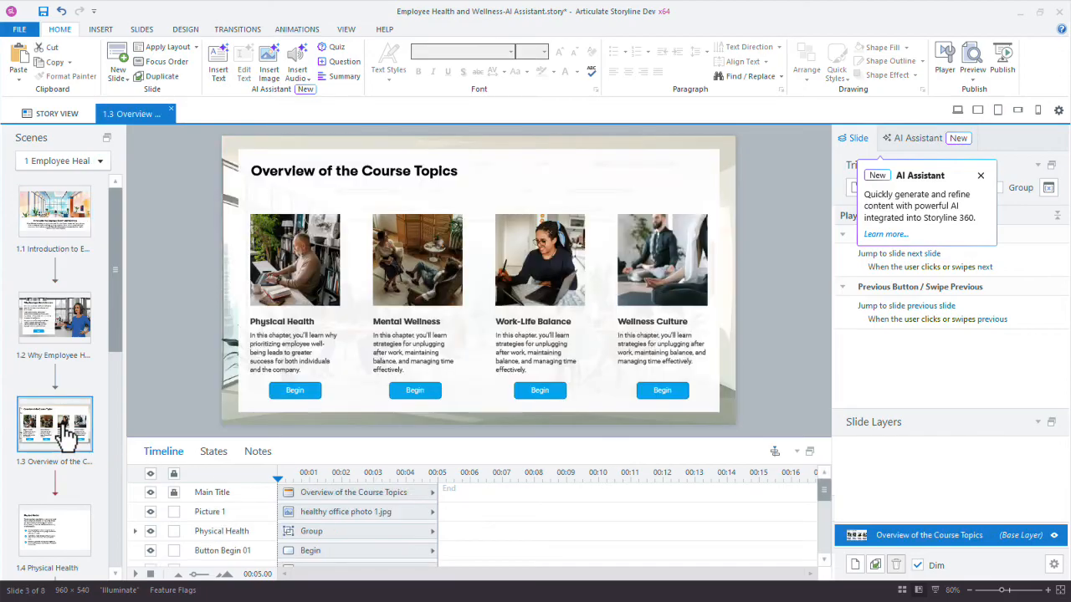
click(299, 272)
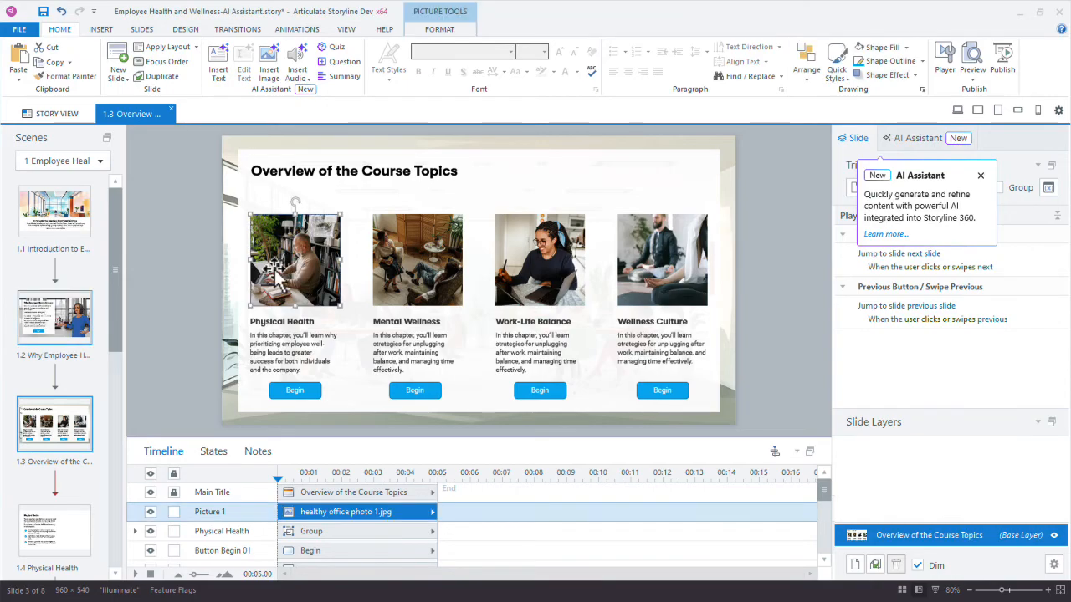
right_click(278, 261)
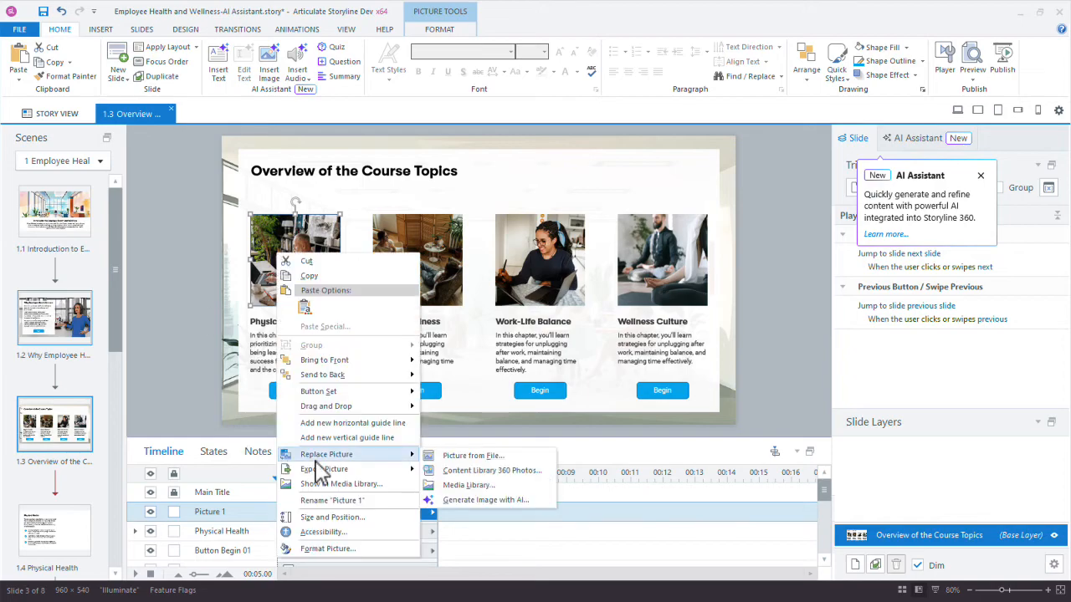
click(497, 502)
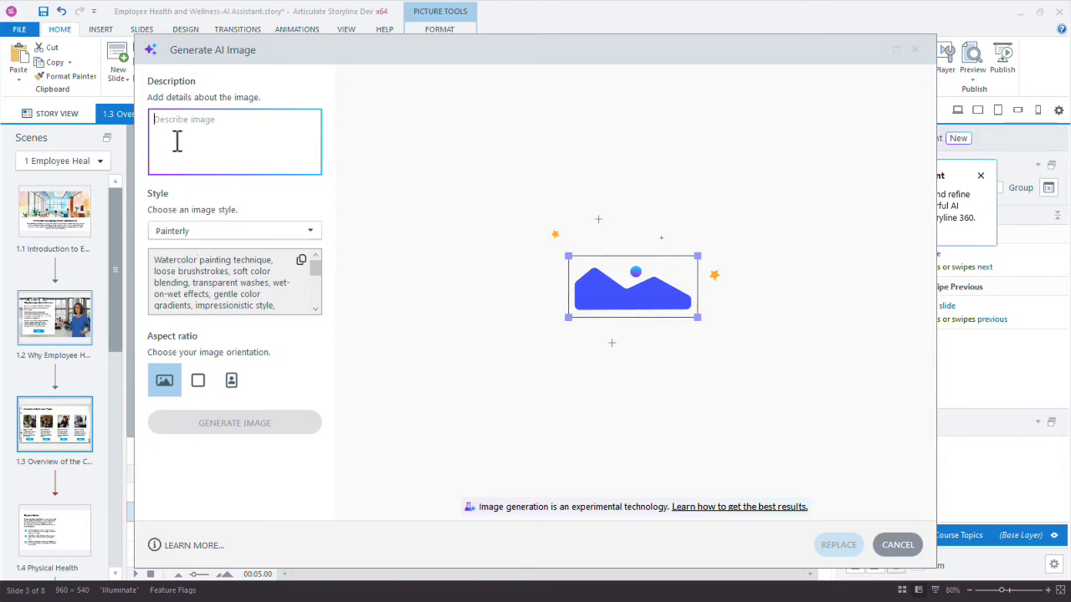
text(A image of employees walking, stretching, and exercising in an office park, with healthy food options)
drag(181, 52, 230, 49)
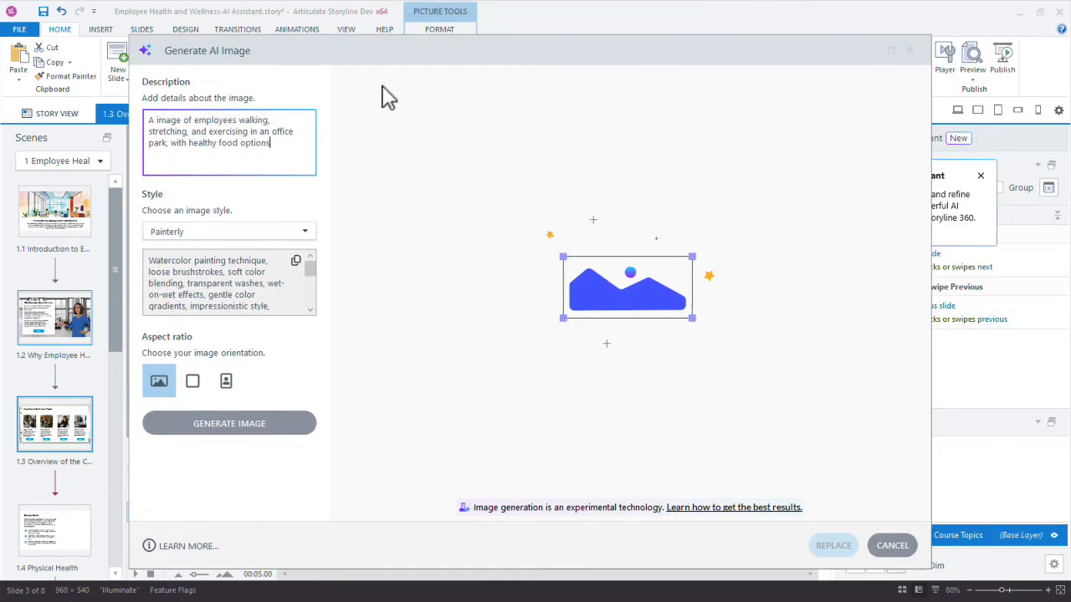
- Choose the square aspect ratio for the Physical Health replacement picture and generate the images
click(192, 383)
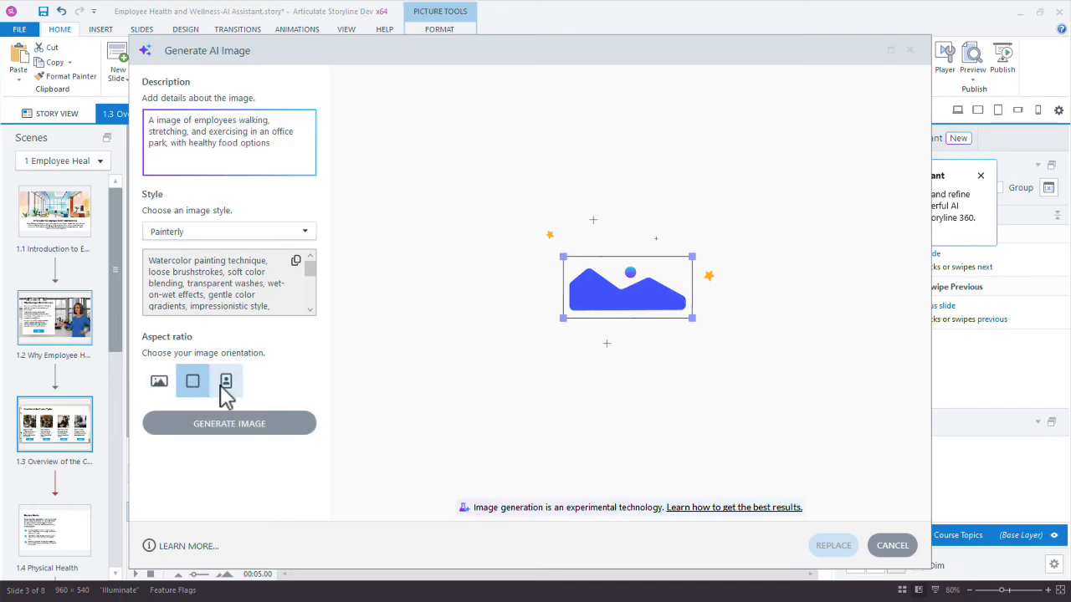
click(226, 386)
click(191, 386)
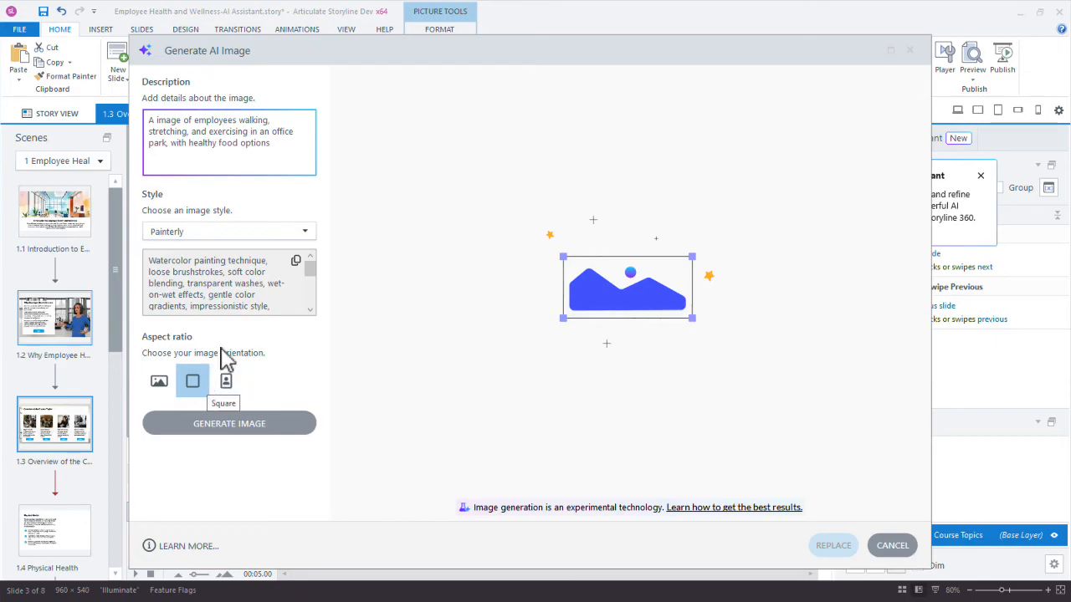
drag(179, 60, 144, 48)
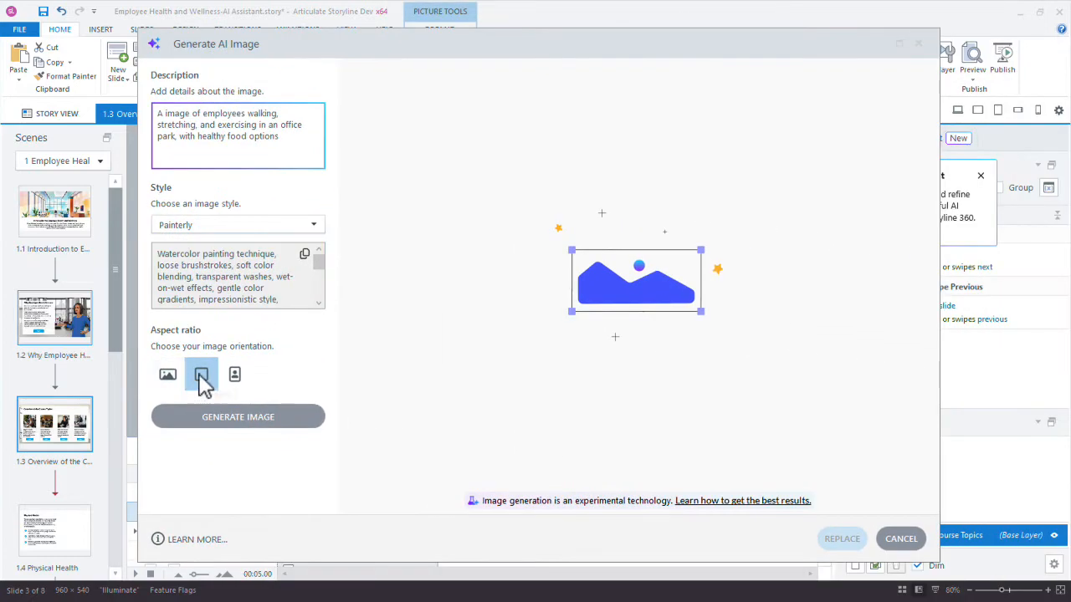
click(199, 423)
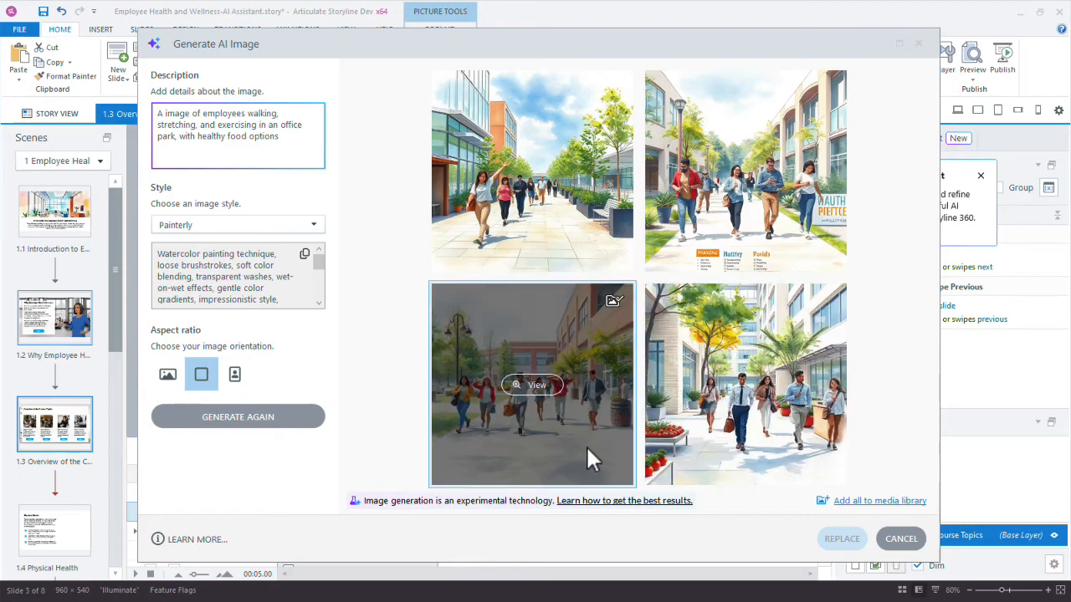
- Replace the Physical Health picture with the third generated image, showing employees walking past the lamppost
click(626, 462)
click(839, 538)
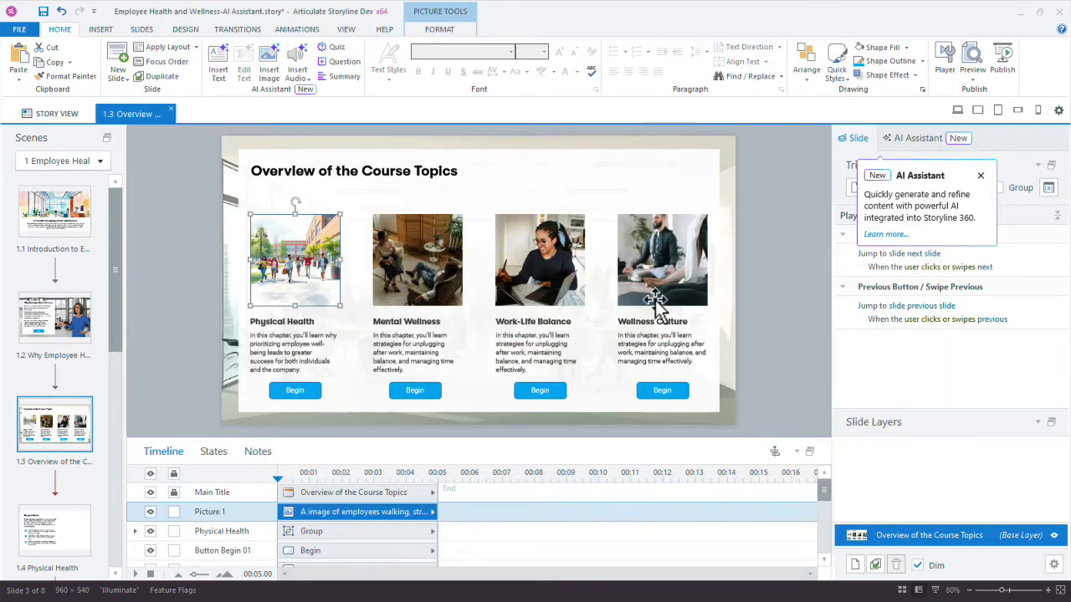
click(750, 306)
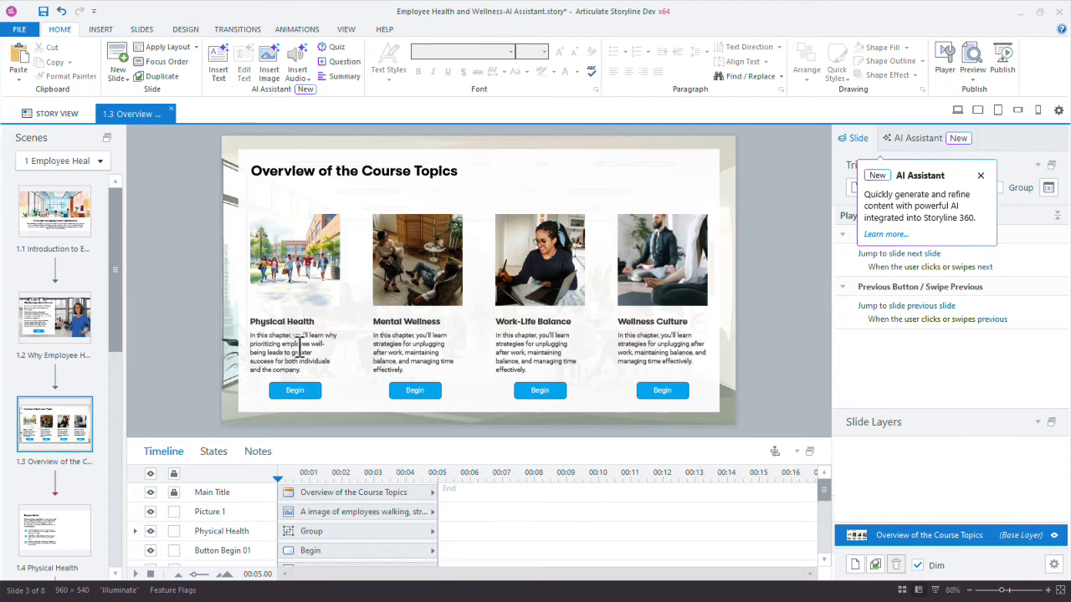
- On slide 1.1, set up a new landscape AI image described as "Work environment that prioritizes employee health and wellness"
click(60, 225)
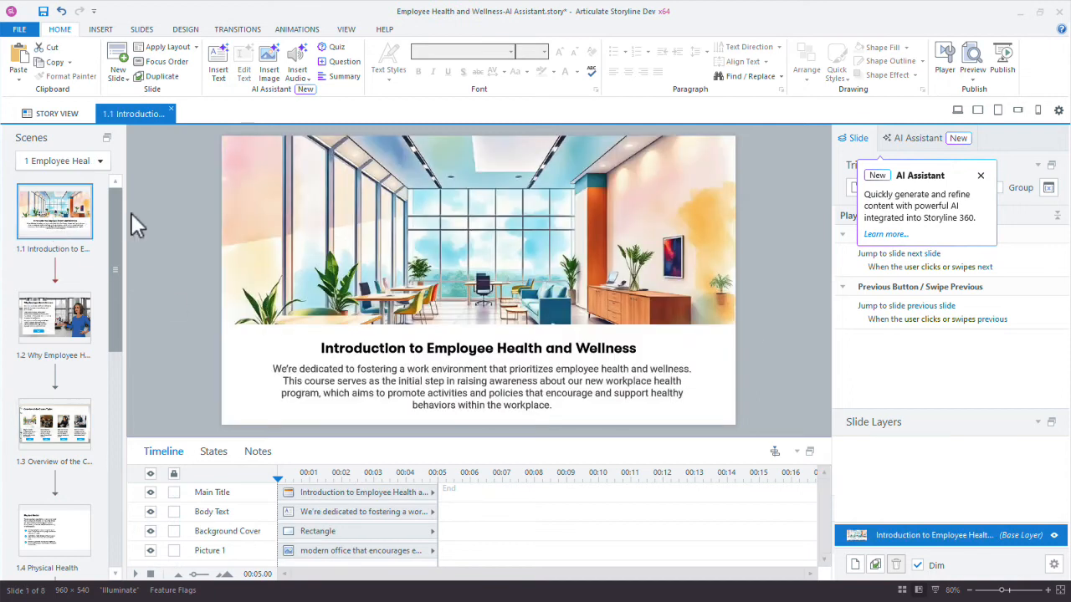
click(272, 65)
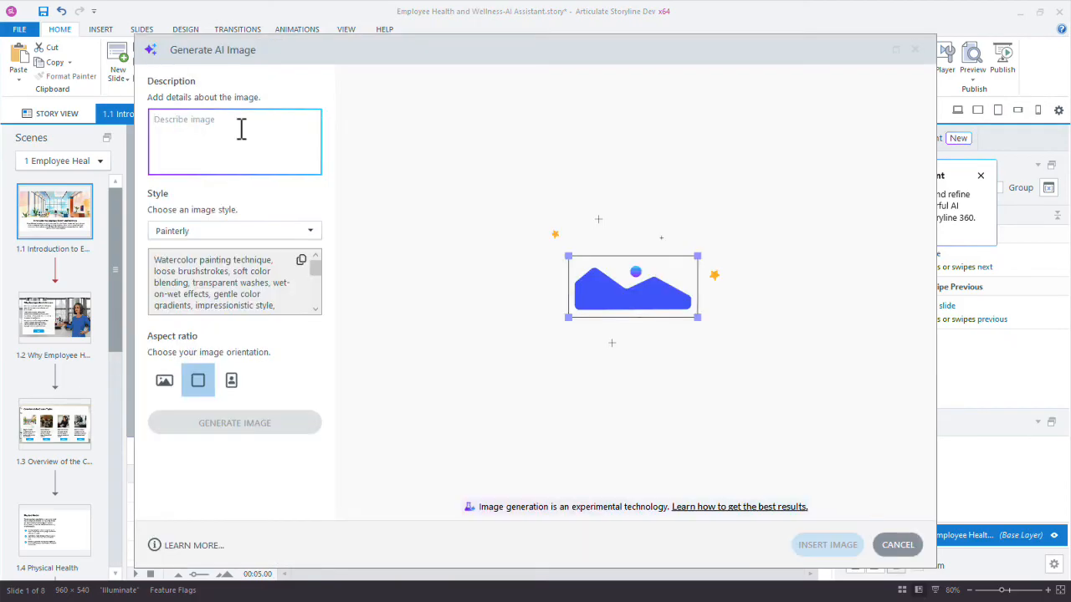
text(Work environment that prioritizes employee health and wellness)
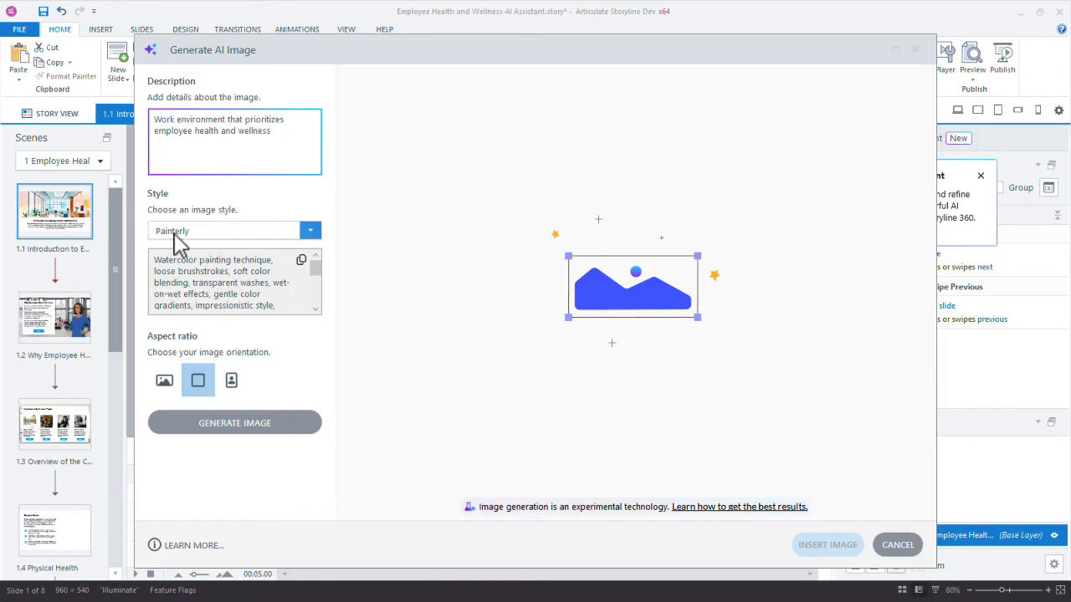
click(165, 383)
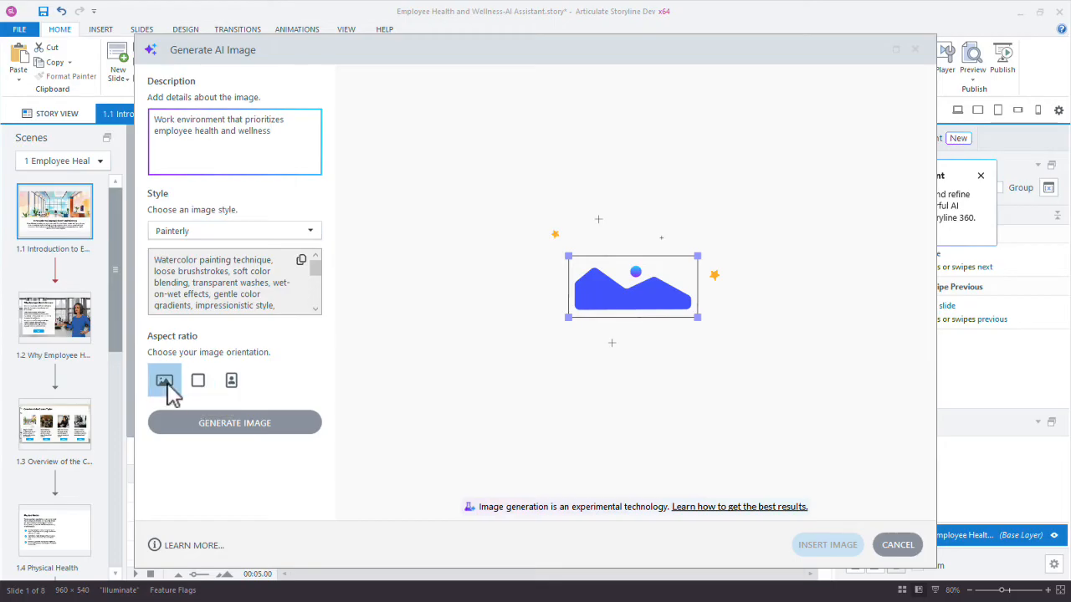
- Switch the image style to Custom and review its polygonal, vintage National Park poster description
click(308, 234)
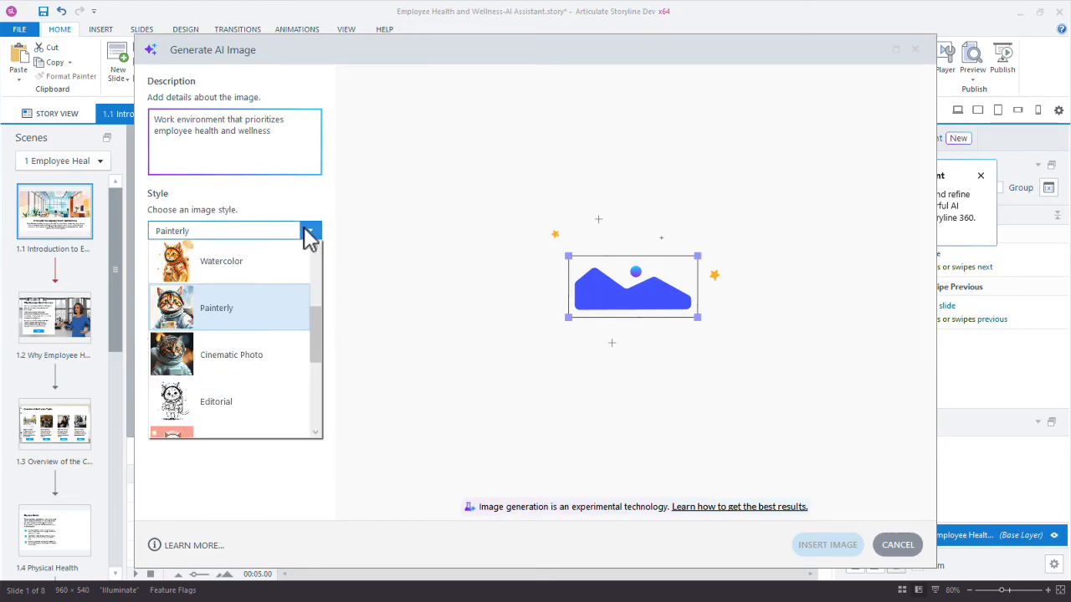
drag(323, 342, 324, 417)
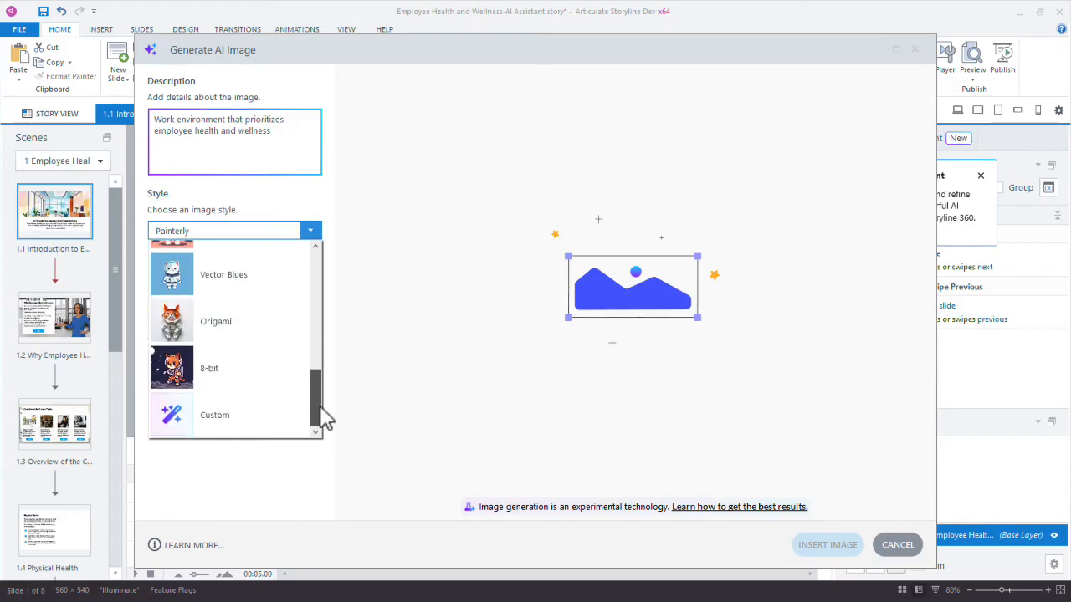
click(268, 418)
drag(314, 280, 322, 257)
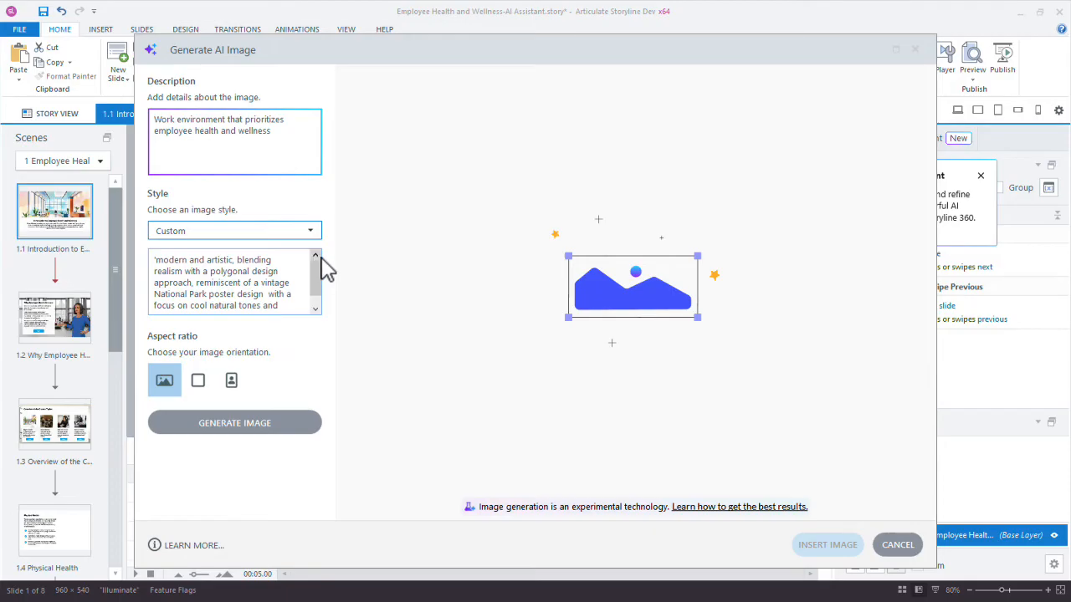
- Switch the image style to Painterly and copy its style description
click(276, 236)
scroll(294, 270, up, 1)
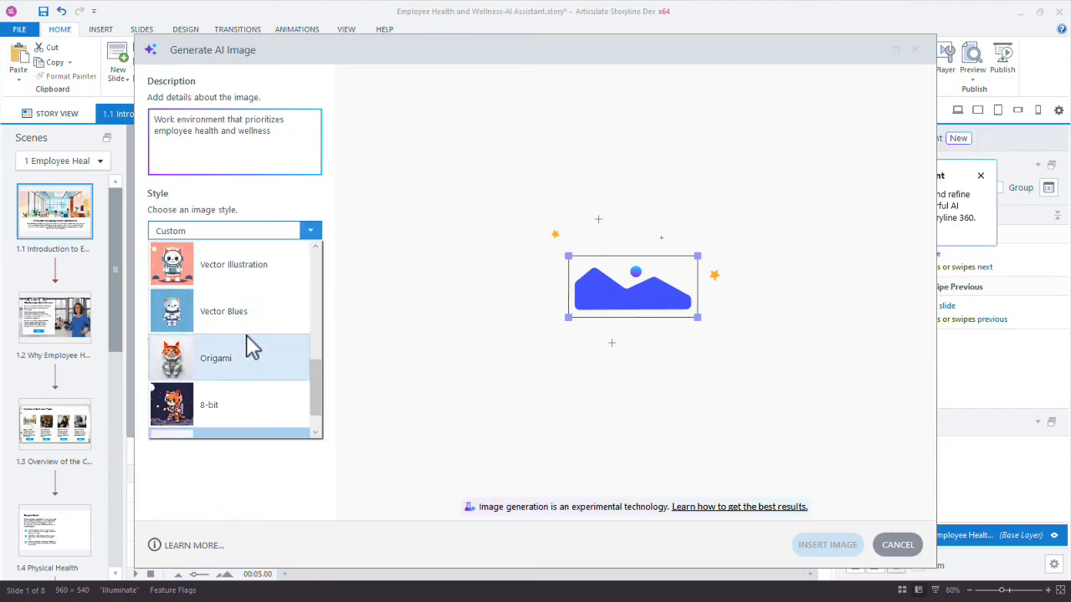
scroll(226, 292, up, 4)
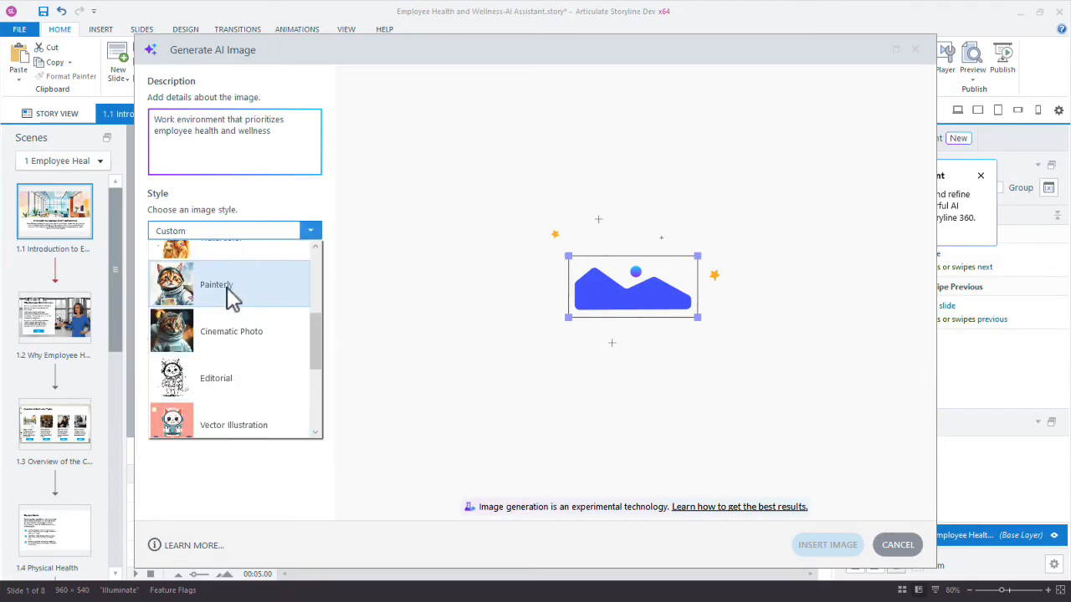
click(232, 293)
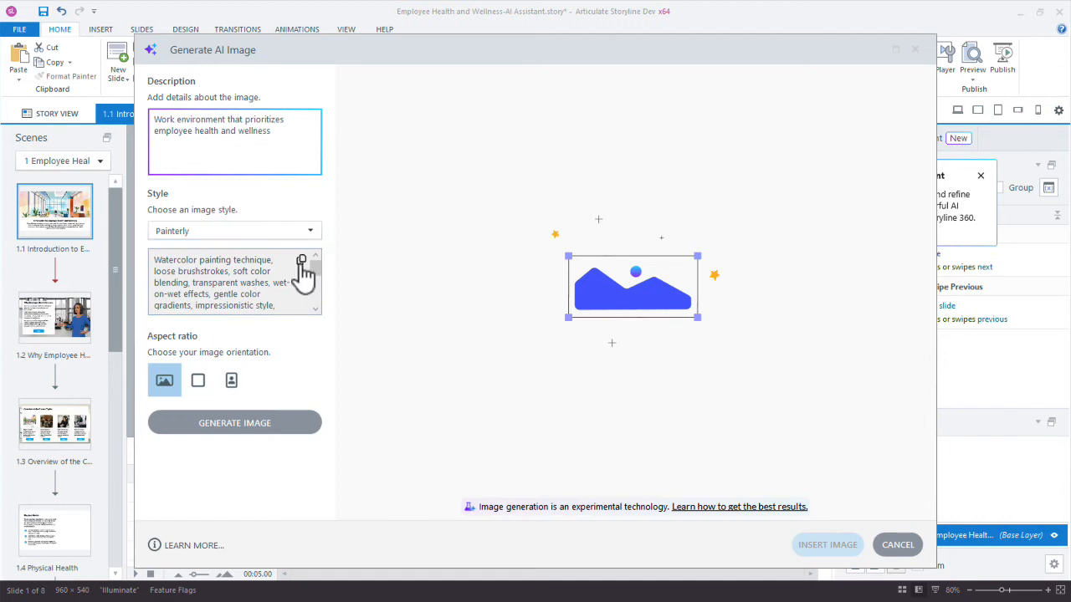
- Switch the image style to Custom and replace its description with the copied Painterly text
click(233, 233)
scroll(256, 310, down, 3)
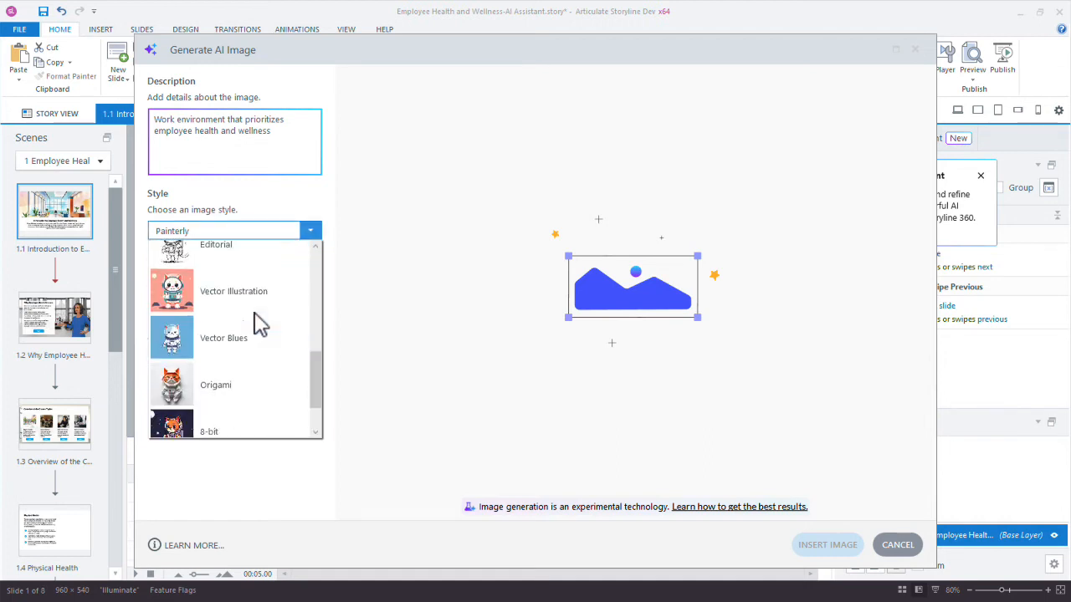
scroll(239, 393, down, 3)
click(227, 413)
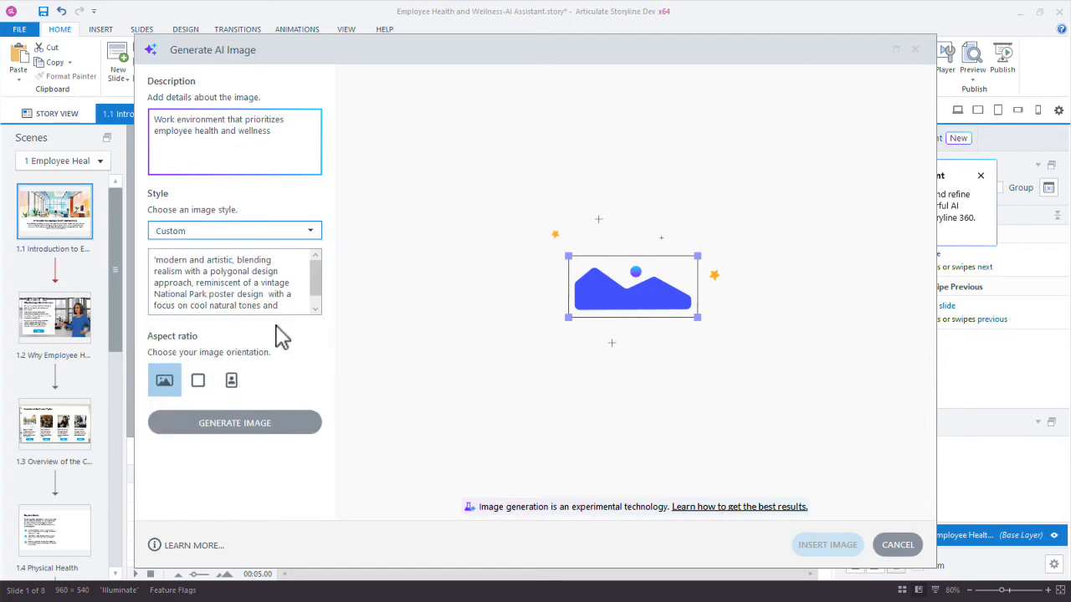
click(270, 297)
key(ctrl+a)
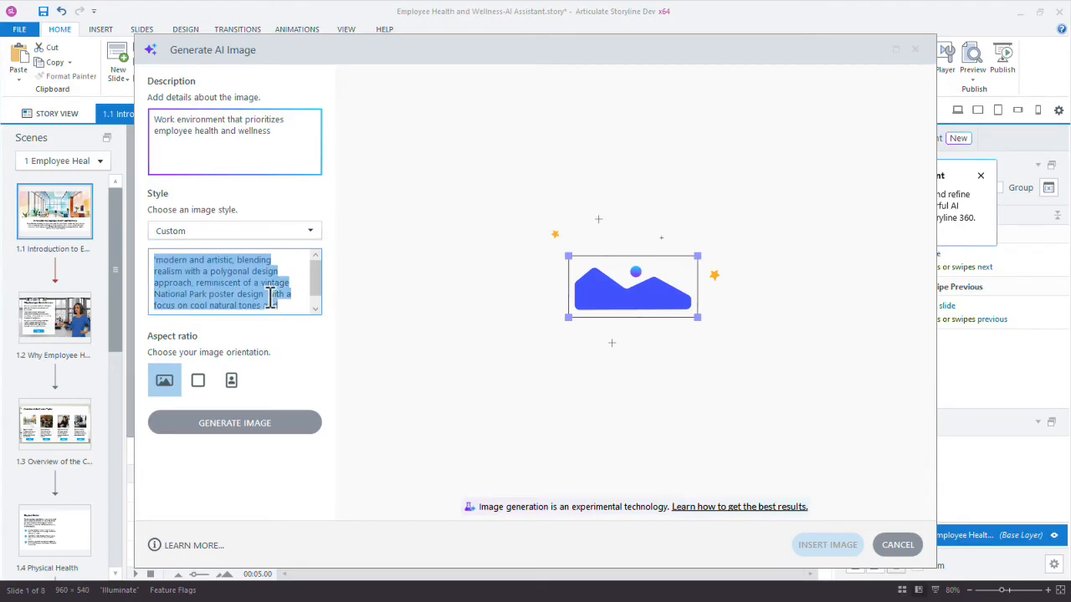
key(ctrl+v)
drag(191, 304, 174, 267)
click(238, 287)
drag(316, 304, 327, 268)
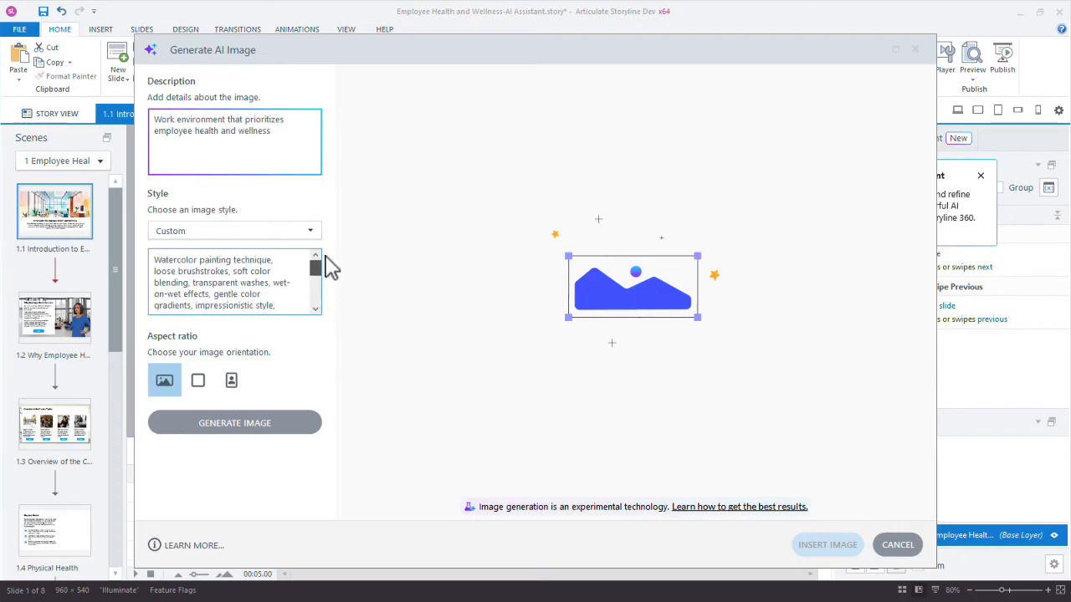
- Change "Watercolor" to "Oil" at the start of the custom style description
double_click(185, 263)
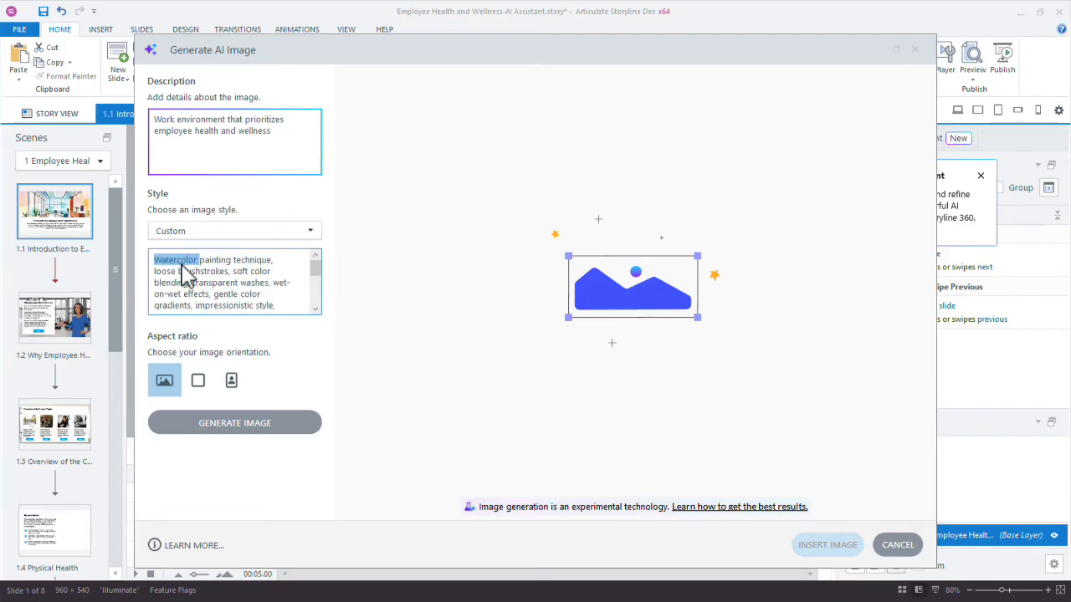
key(BackSpace)
text(Oil)
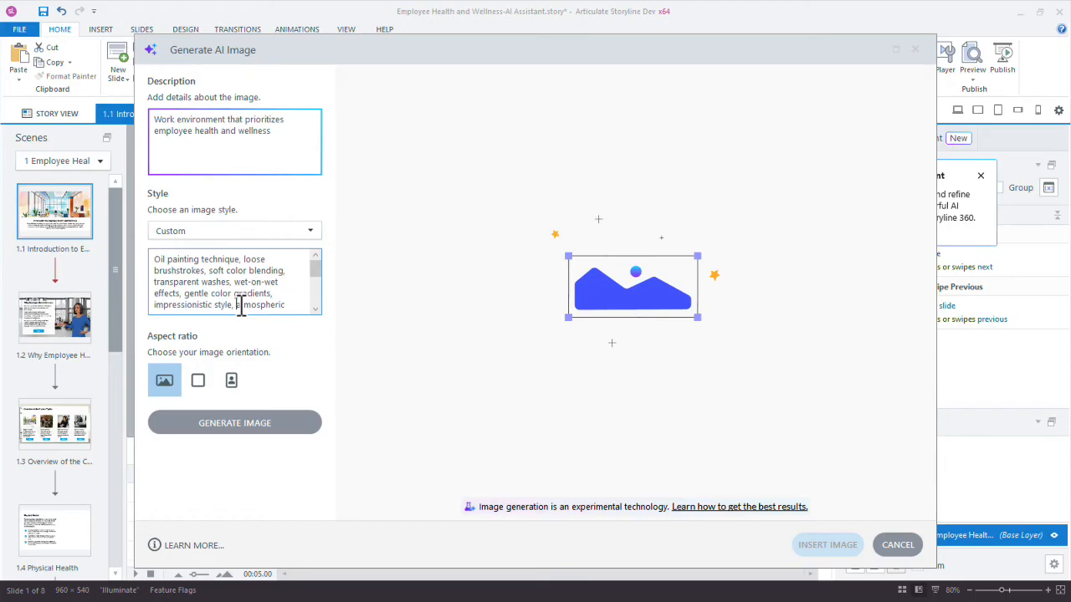
- Undo the edits to the custom style description and generate images in the National Park poster style
key(ctrl+a)
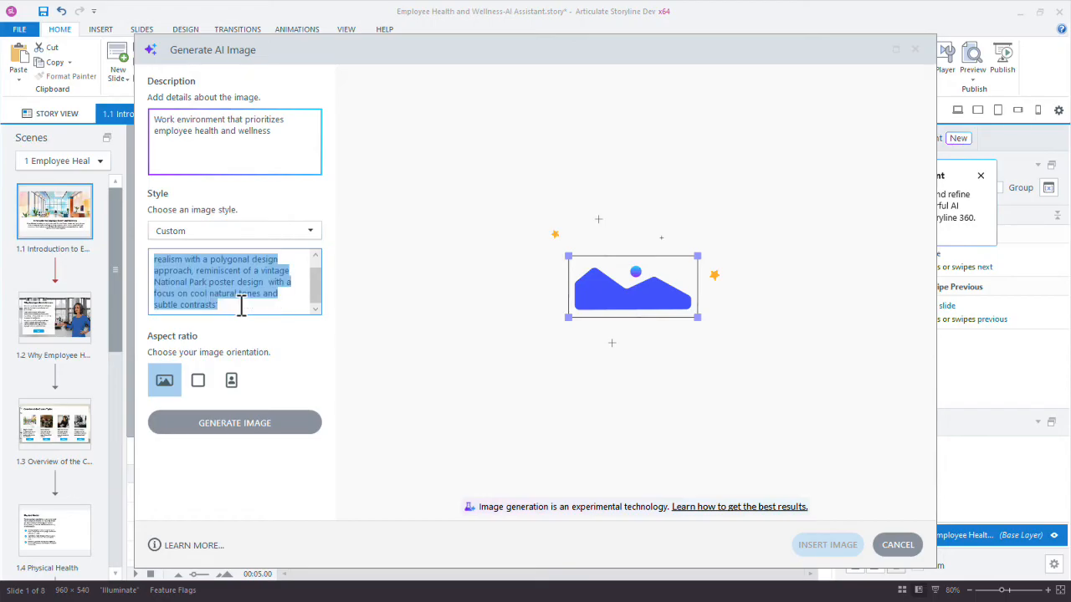
click(241, 305)
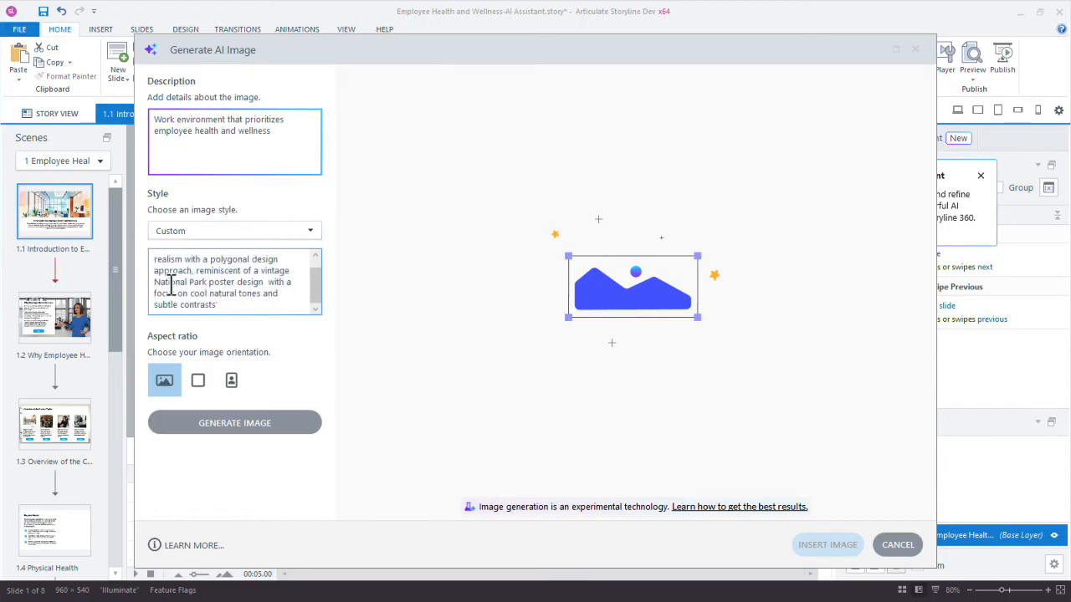
click(260, 421)
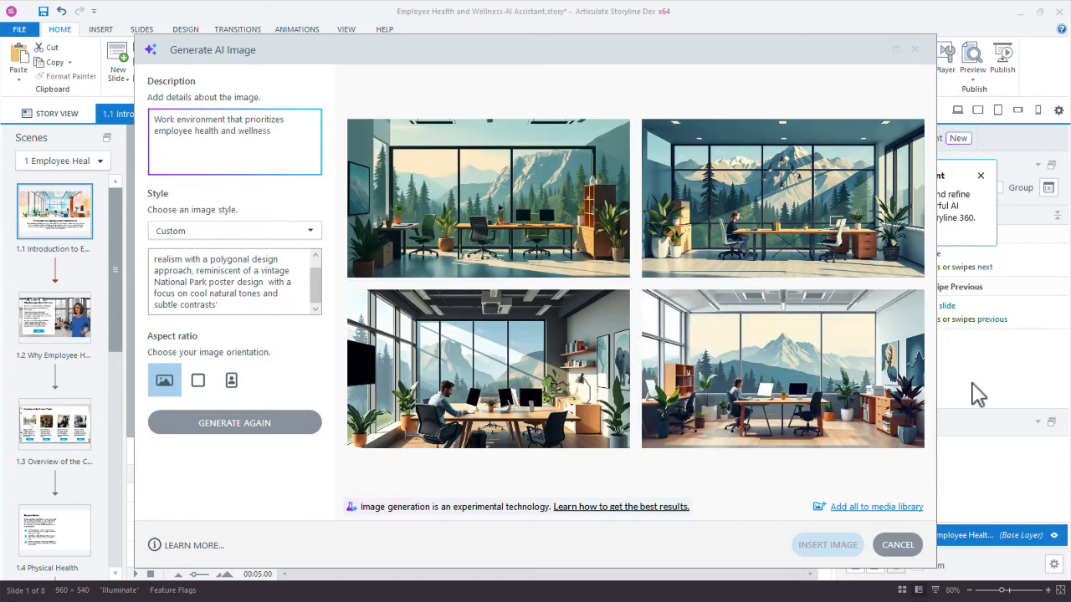
- Insert the fourth generated image, the bright office with a single mountain peak outside, on the introduction slide
mouse_move(849, 219)
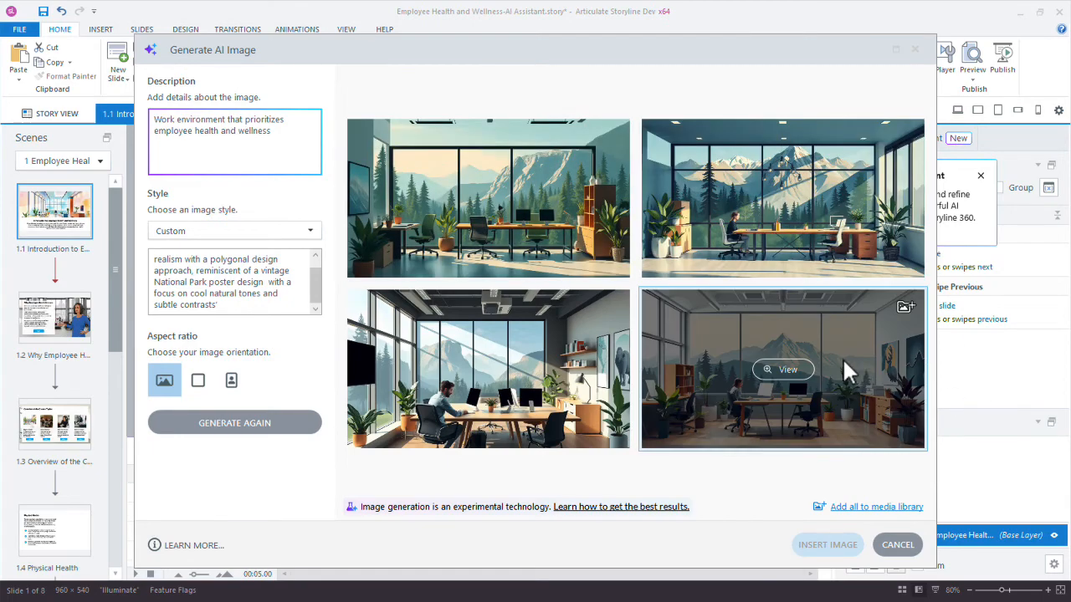
click(855, 361)
click(853, 544)
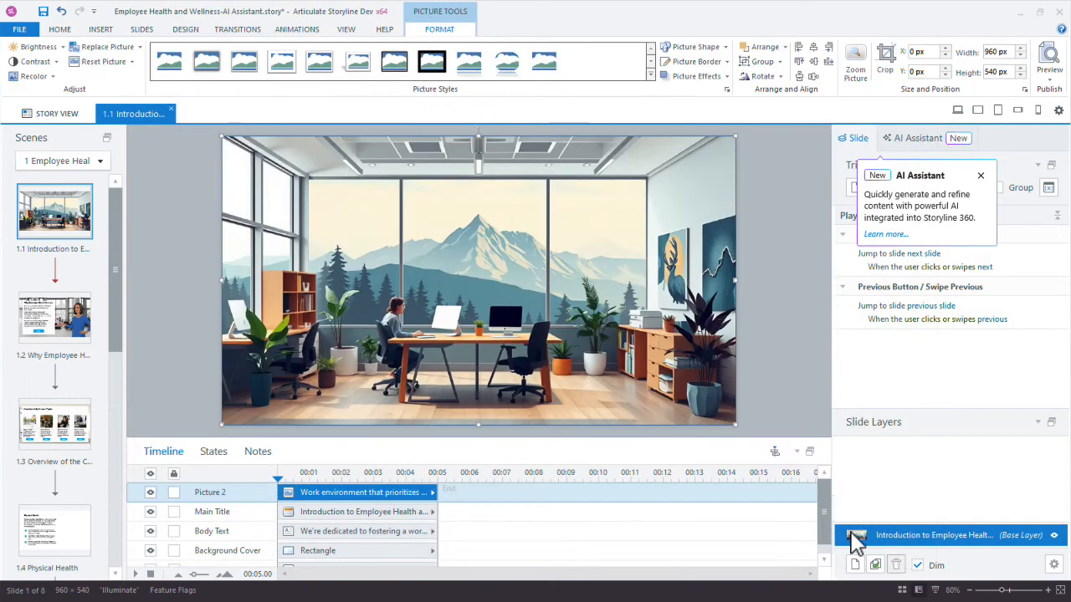
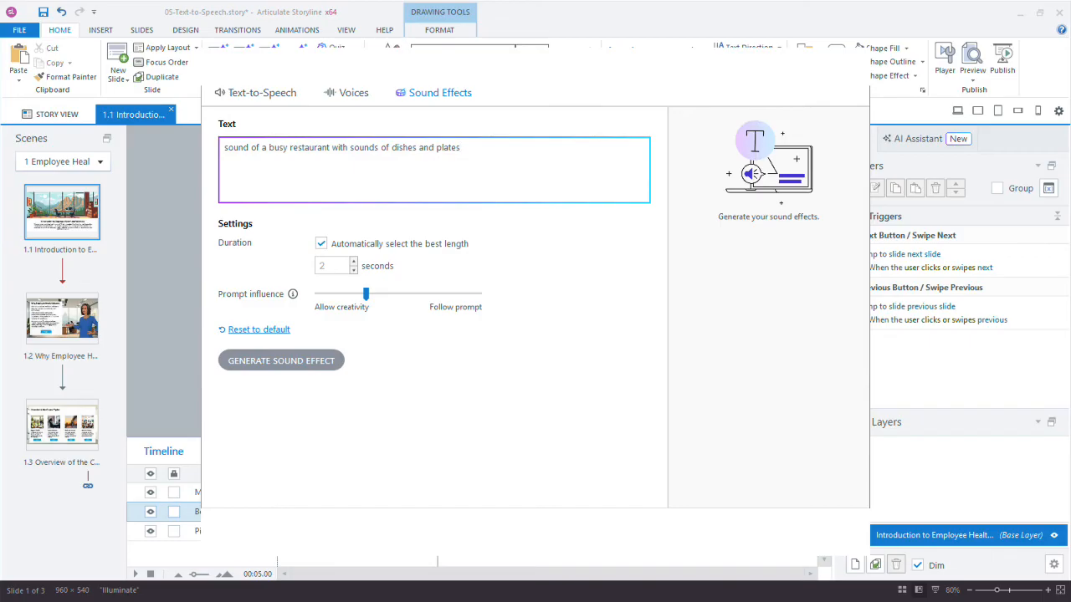
- Add "background talking" to the restaurant sound effect prompt and set a fixed duration of 5 seconds instead of the automatic length
text(background talking)
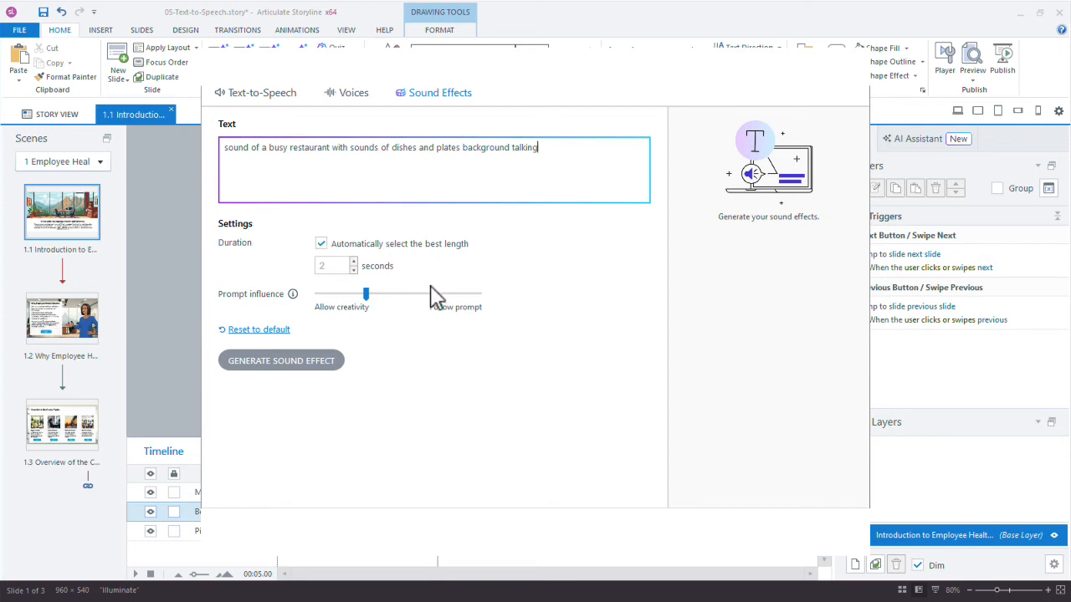
click(333, 246)
click(353, 261)
click(353, 261)
click(353, 261)
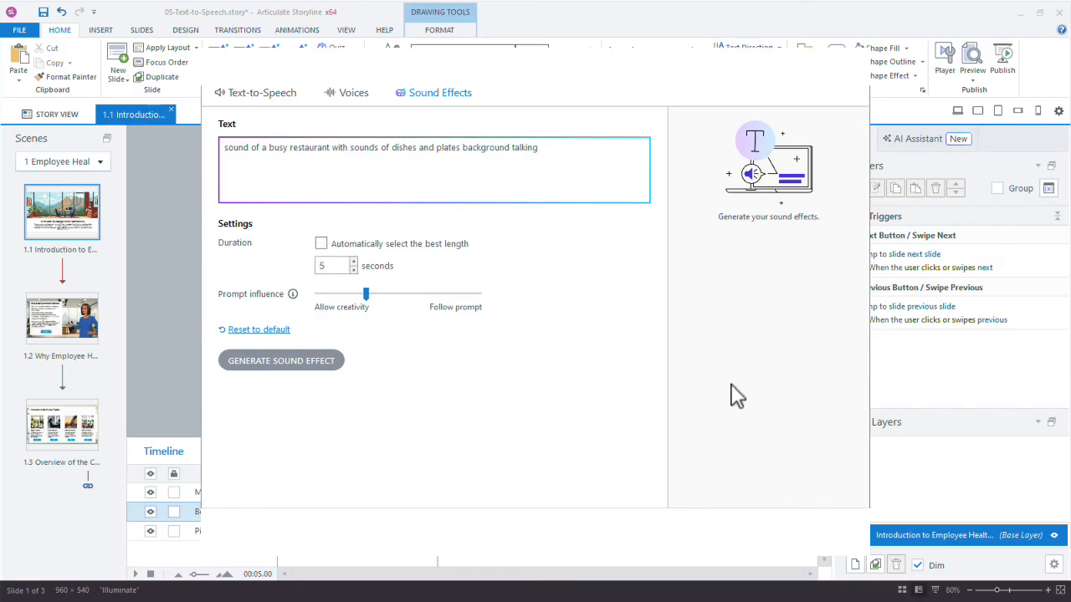
- Generate the restaurant sound effect and listen to generations 2, 3, 4 and 1
mouse_move(295, 298)
click(316, 374)
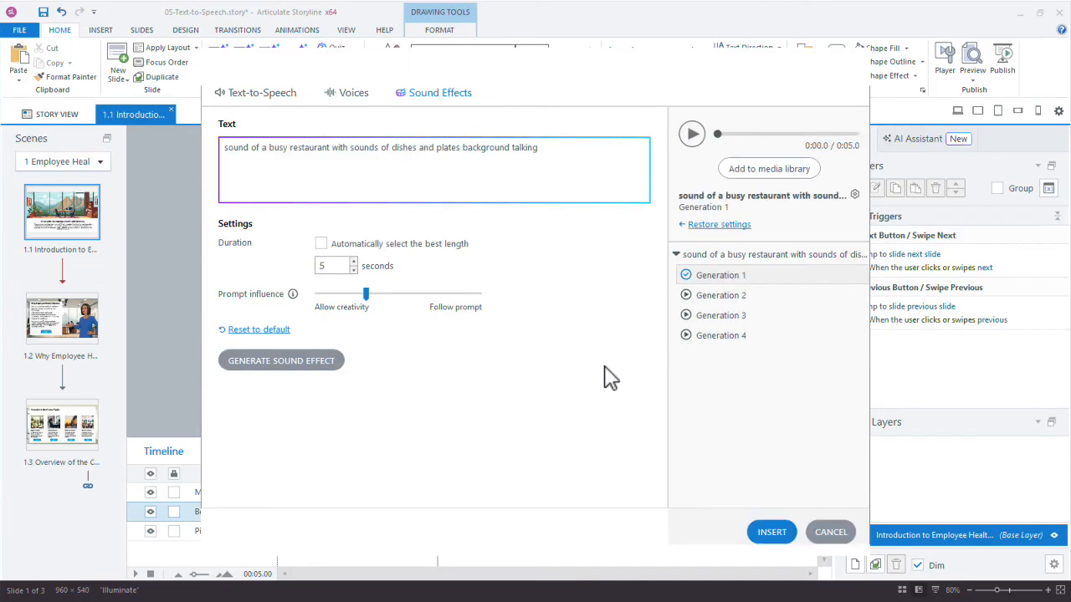
click(682, 298)
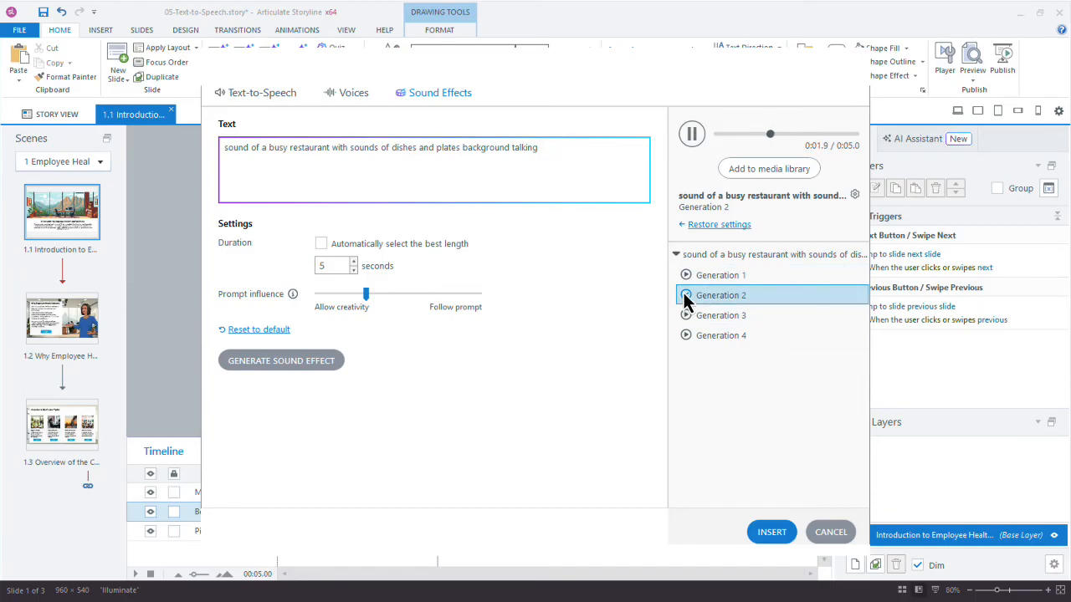
click(685, 315)
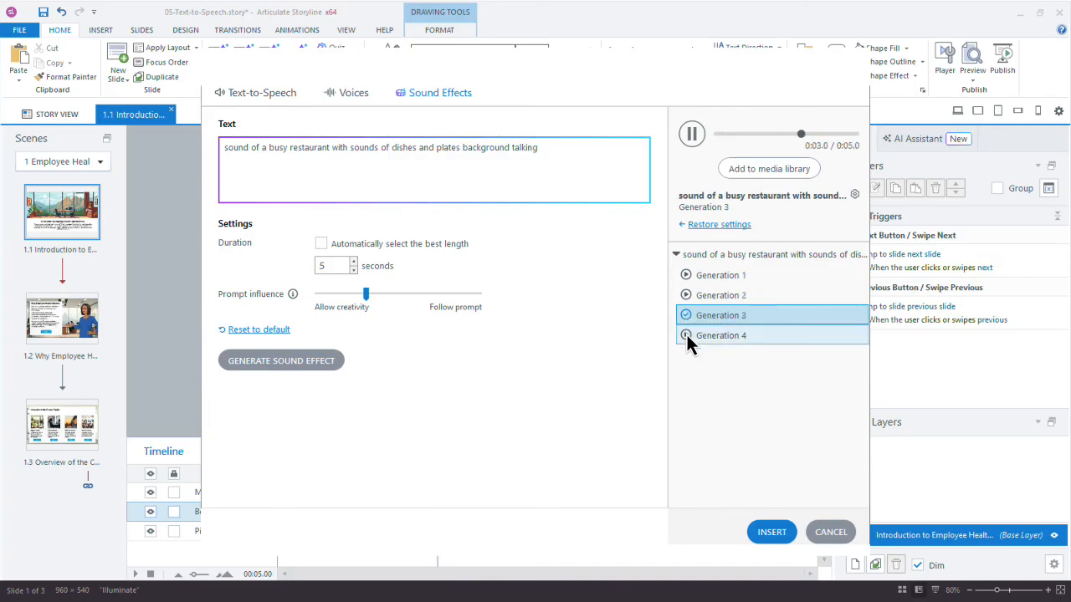
click(686, 335)
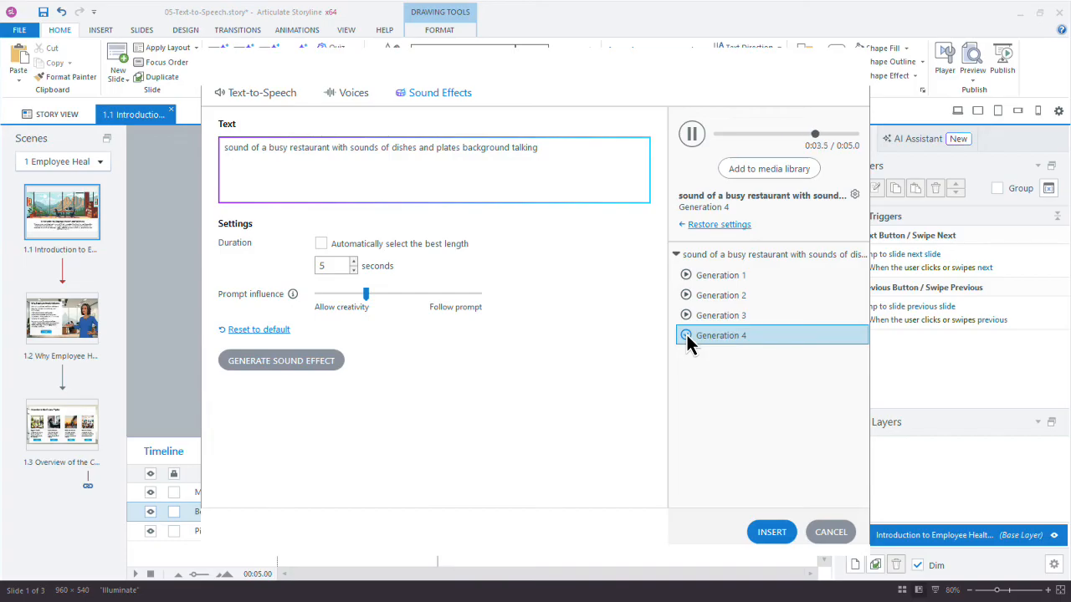
click(686, 276)
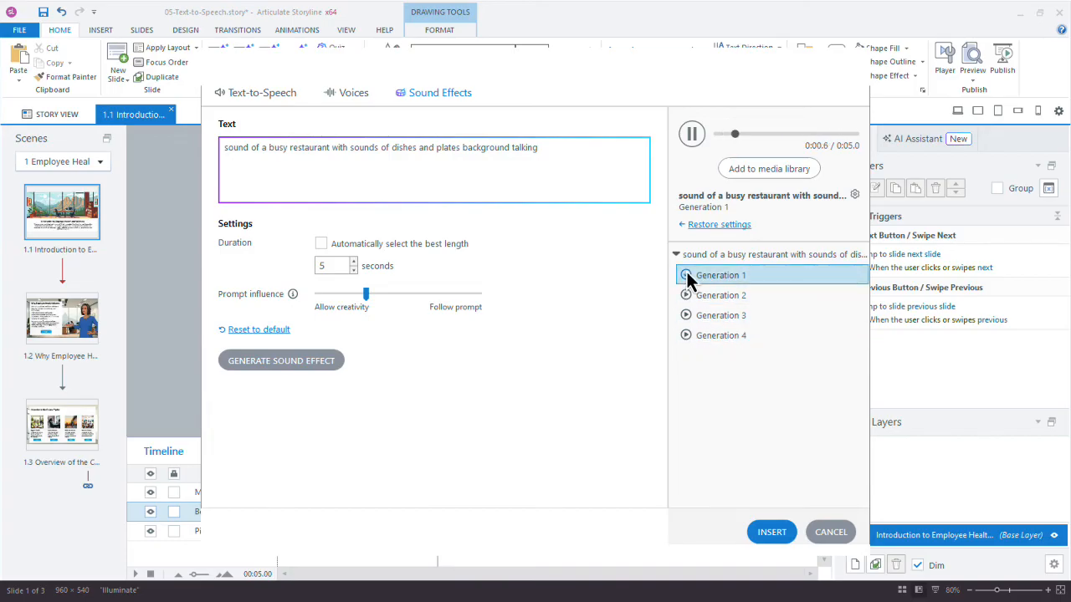
- Add all four generated restaurant sound effects to the media library
click(741, 171)
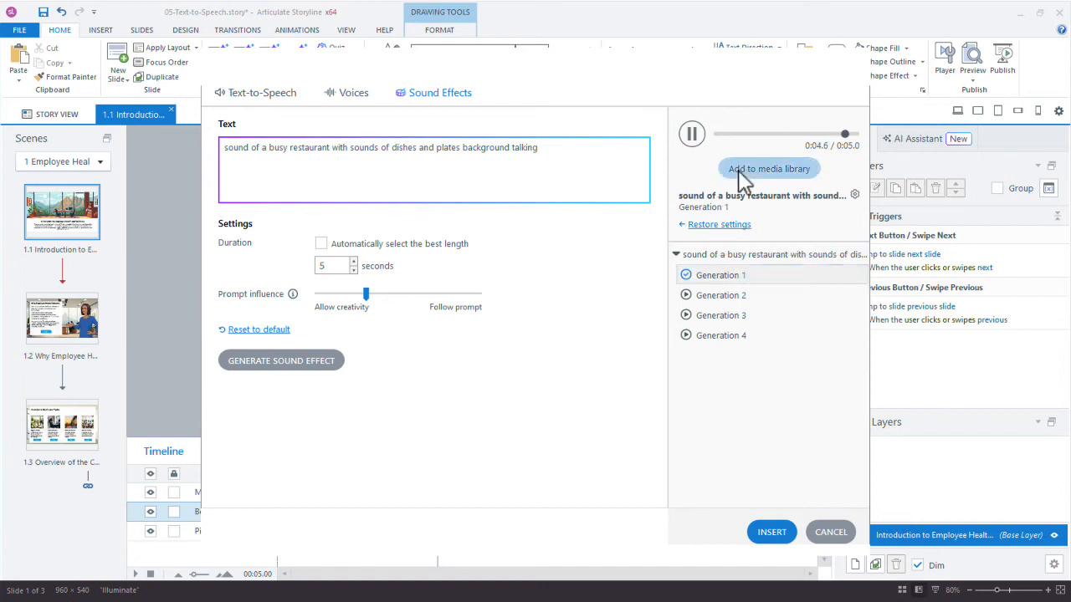
click(711, 297)
click(768, 169)
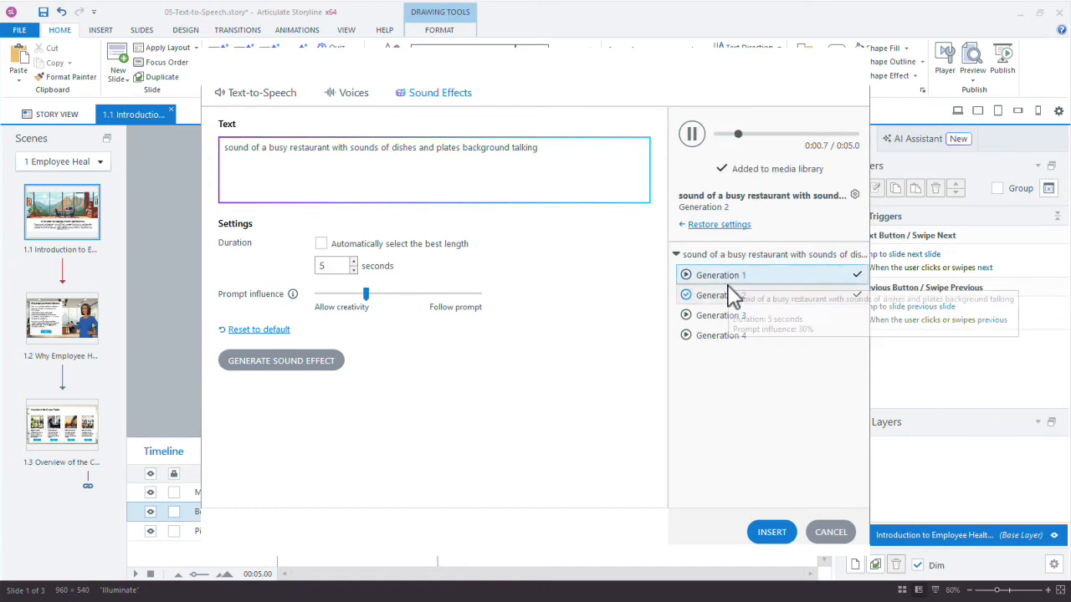
click(725, 315)
click(765, 169)
click(743, 336)
click(766, 170)
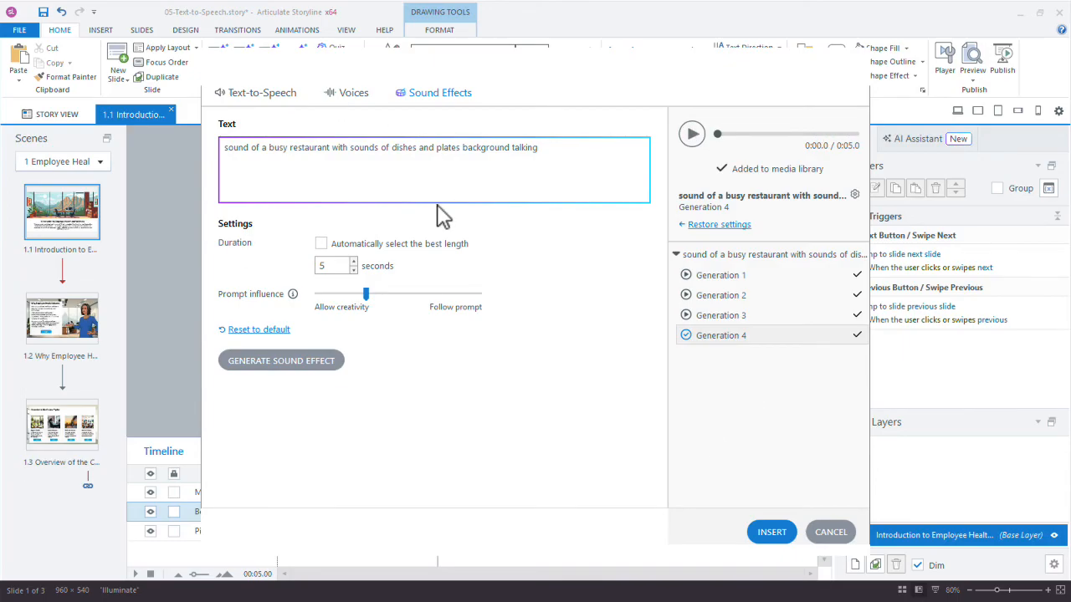
- Browse the available AI voices with the filters shown and preview the Alice and Charlotte voices
click(349, 95)
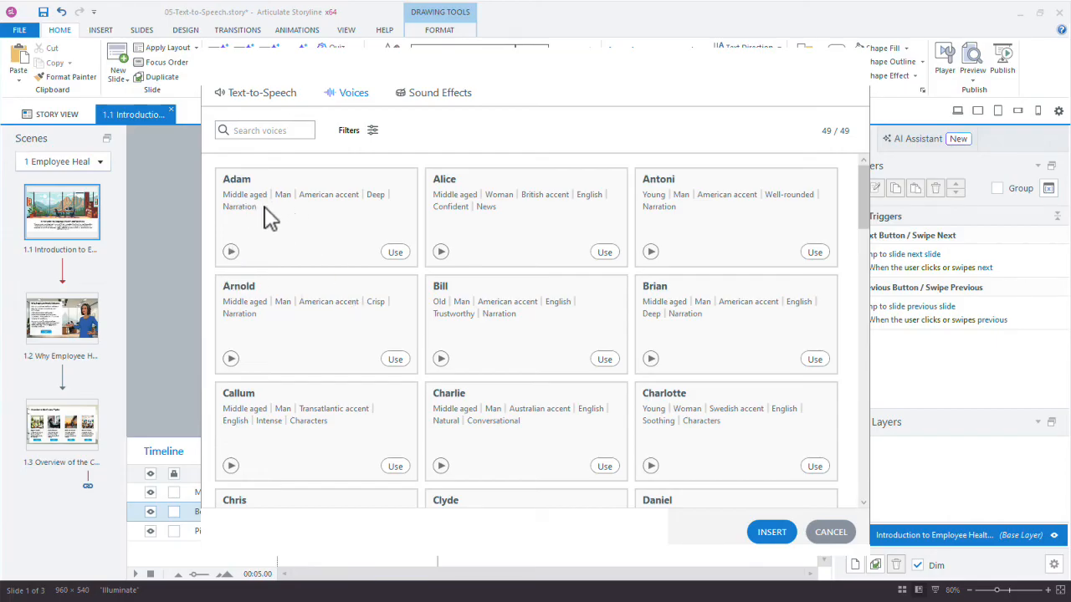
click(356, 130)
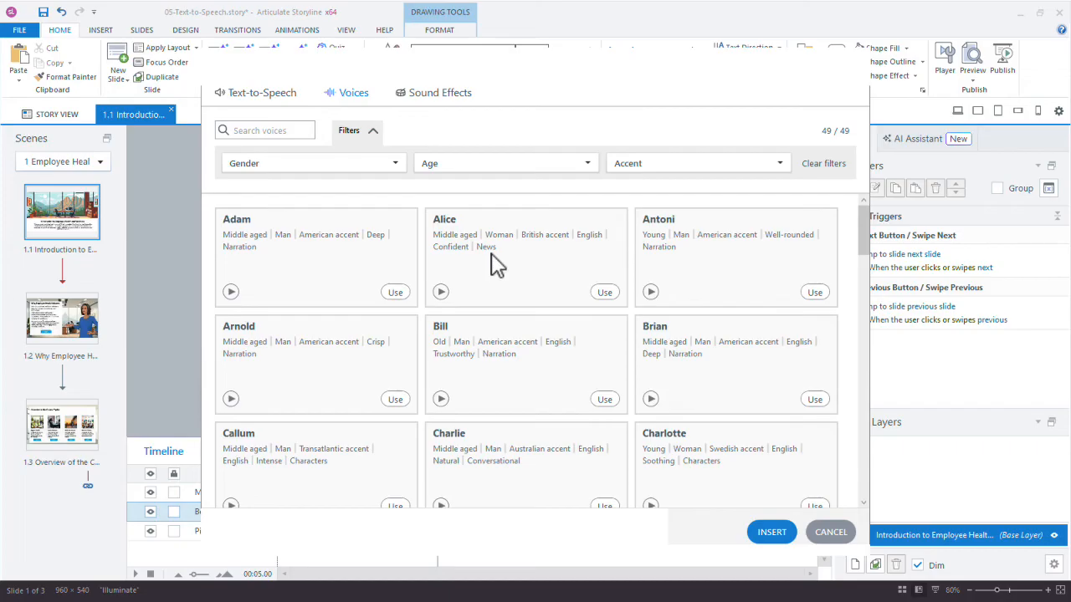
click(441, 293)
scroll(692, 369, down, 1)
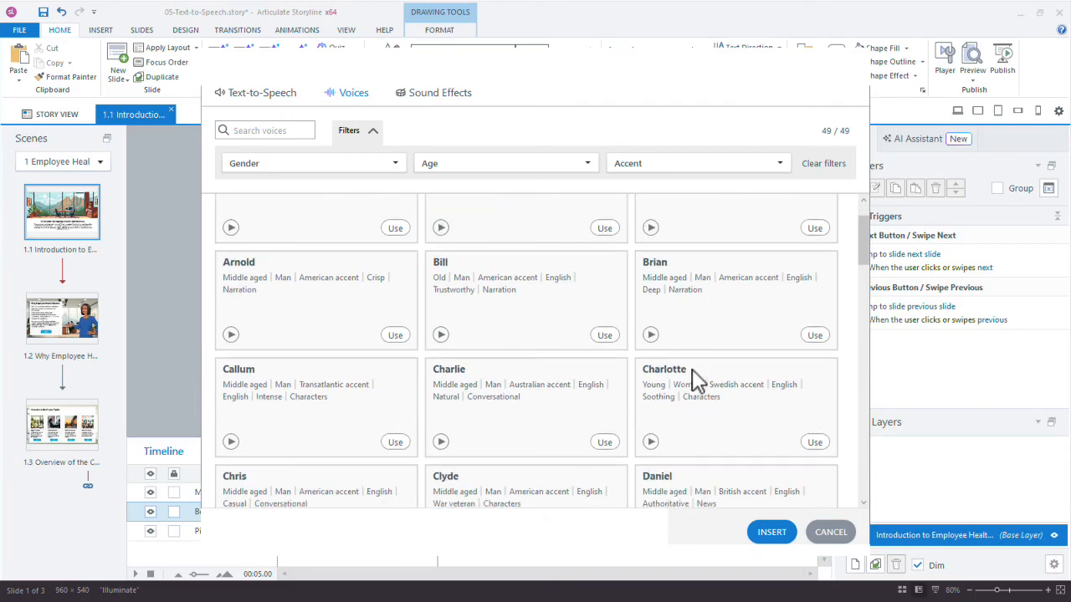
click(651, 442)
click(650, 442)
scroll(733, 418, up, 1)
- Check the gender and age filter options and choose Alice as the text-to-speech voice
click(400, 163)
click(405, 161)
click(459, 168)
click(460, 167)
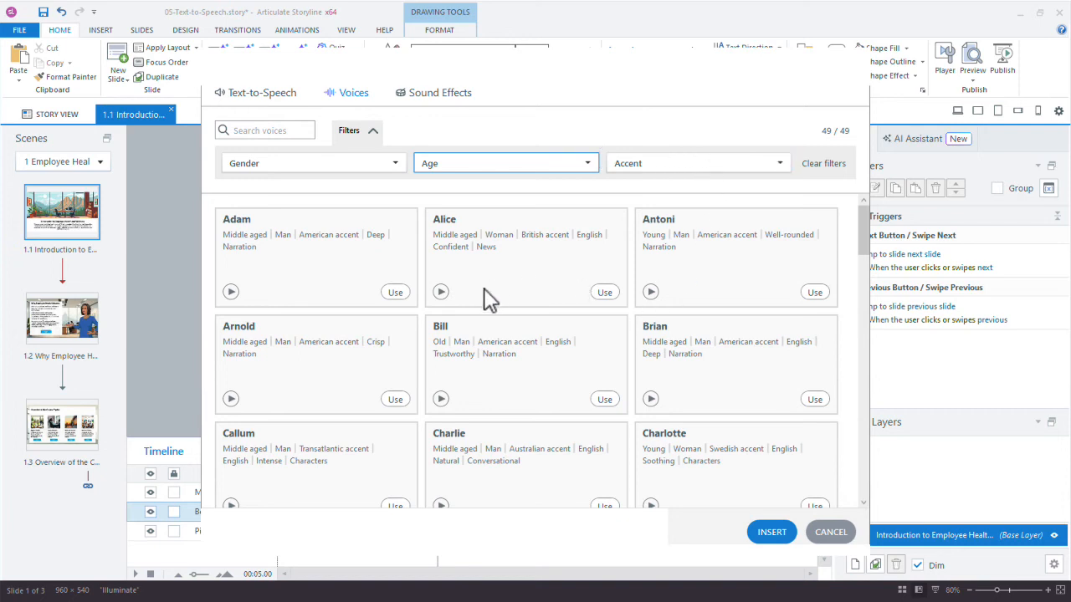
click(603, 294)
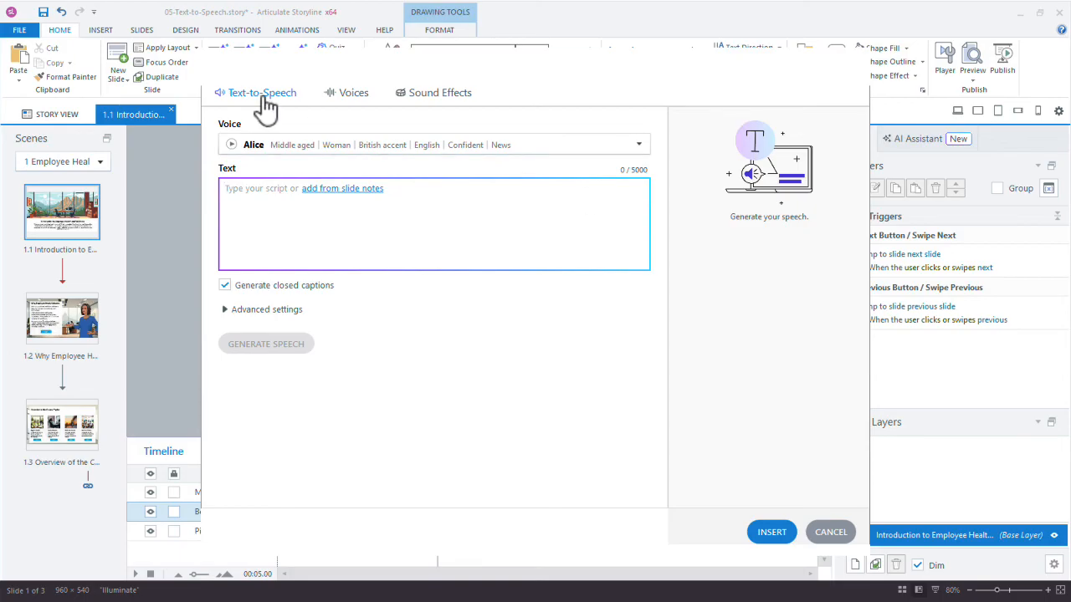
click(639, 146)
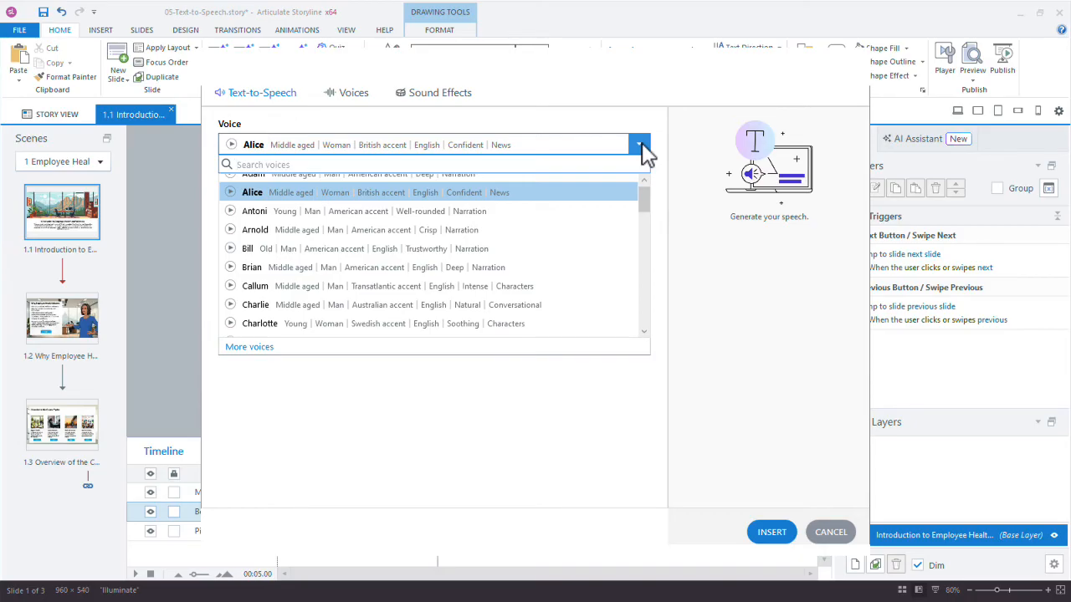
click(444, 144)
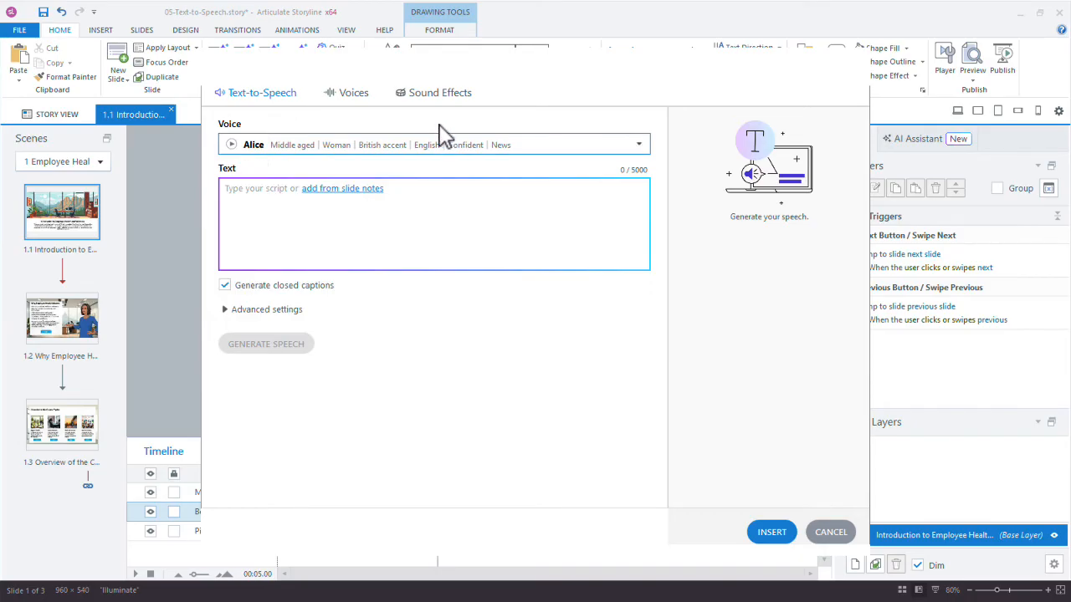
click(254, 150)
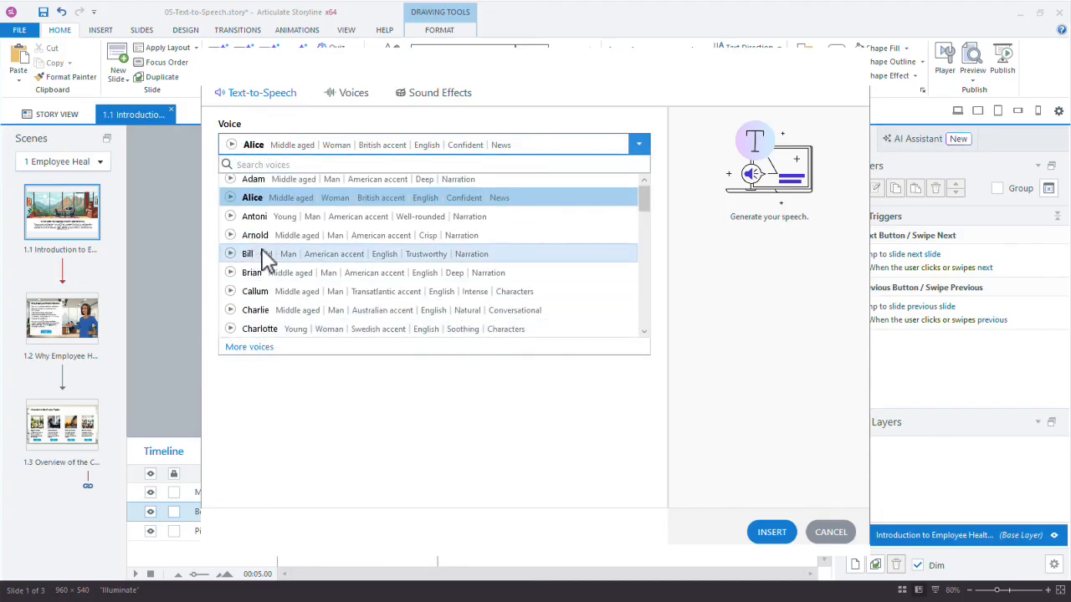
click(511, 121)
- Enter the introduction slide's body text, from "Welcome to our workplace health program!" to "healthier workplace!", as the speech script
click(255, 206)
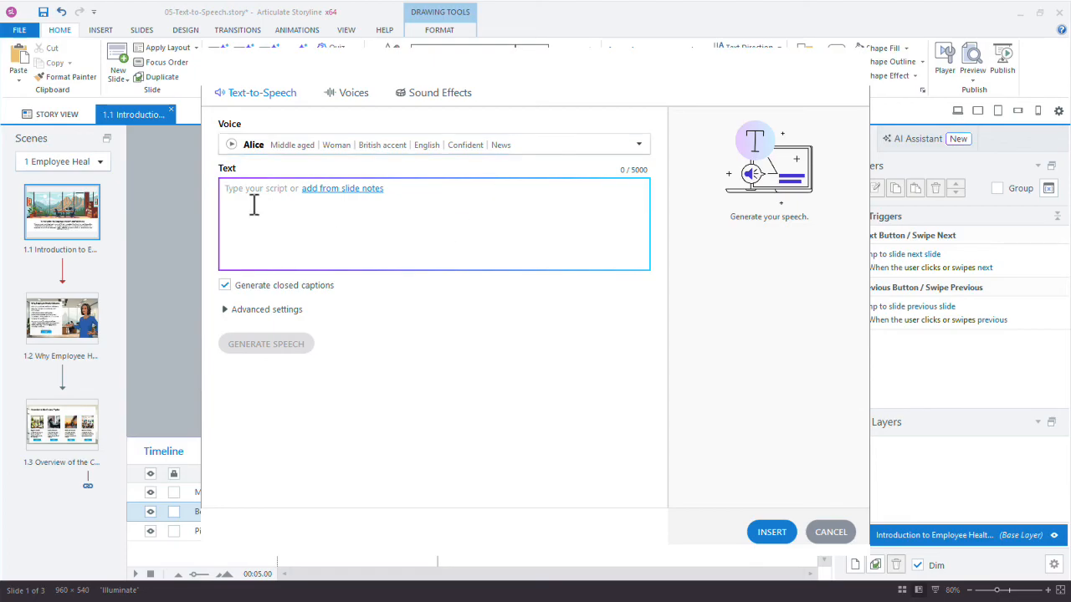
text(hjgdfj)
key(BackSpace)
key(BackSpace)
key(BackSpace)
key(BackSpace)
key(BackSpace)
key(BackSpace)
text(Welcome to our workplace health program! We aim to create a friendly environment focused on employee health and wellness. This course is the start of our journey to raise awareness and encourage fun activities that support healthy habits for everyone. Let's begin our adventure to a healthier workplace!)
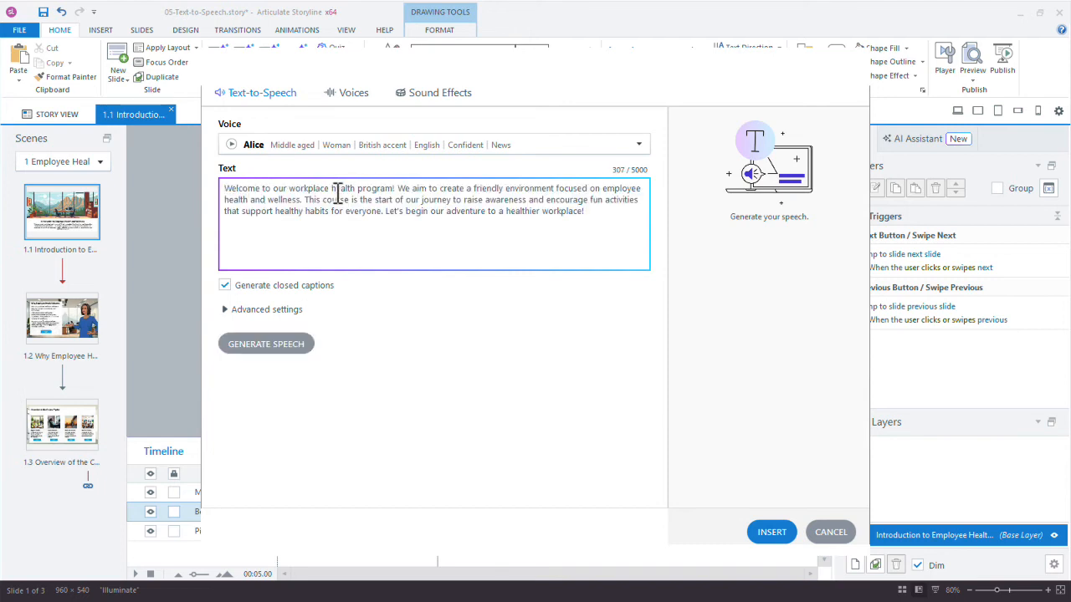
- Try a higher style exaggeration in the advanced speech settings, and reset them to default
click(265, 312)
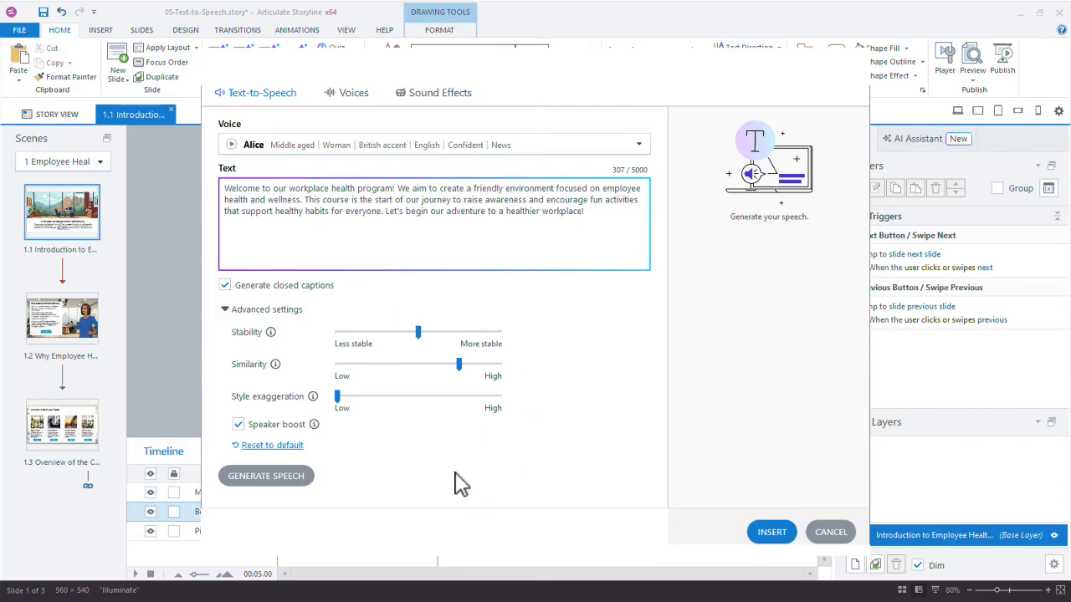
drag(338, 398, 370, 400)
mouse_move(315, 398)
click(276, 446)
- Generate the speech with closed captions, add it to the media library and insert it on the introduction slide
click(282, 475)
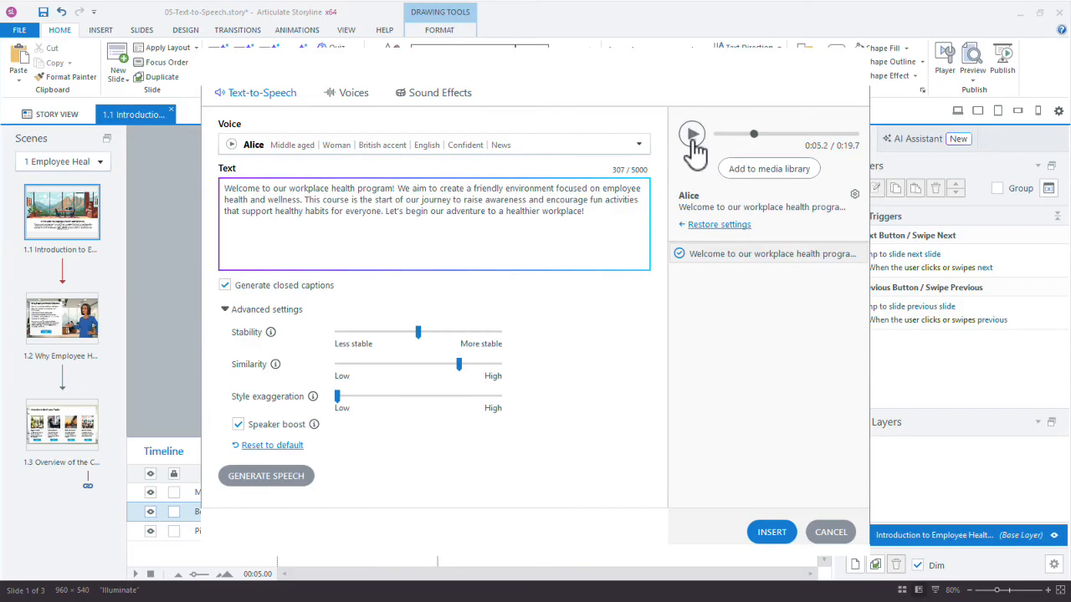
click(776, 173)
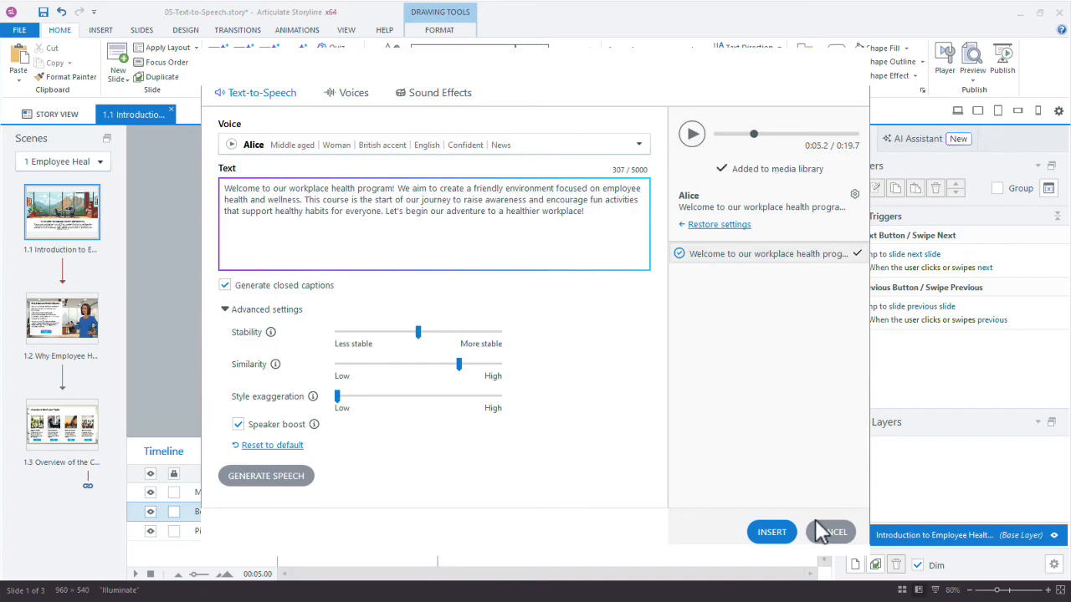
click(771, 532)
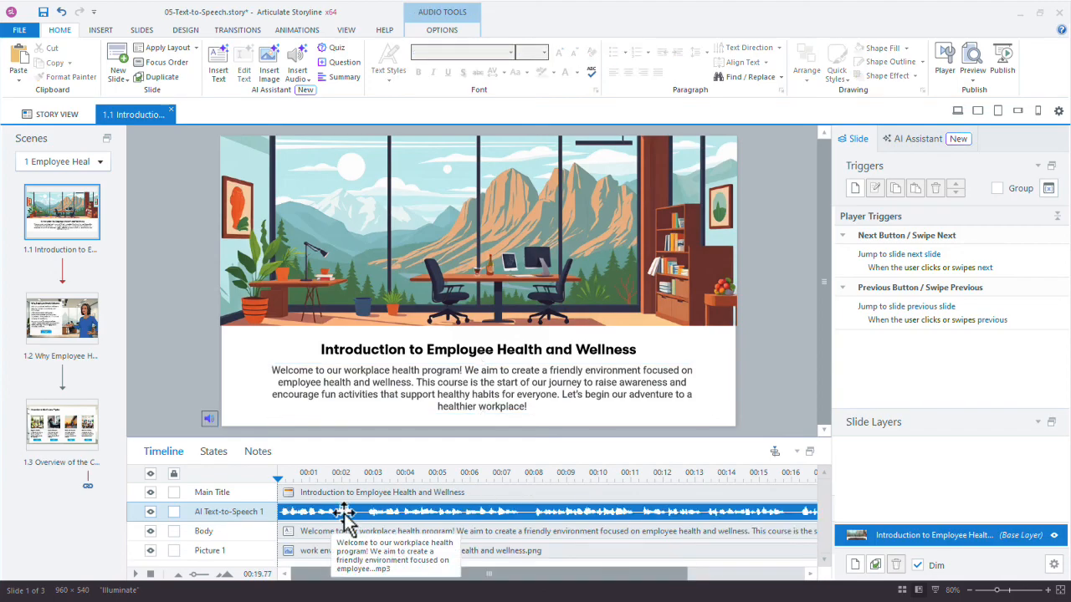
- Open the narration's closed captions for editing and play the first caption's audio from 2.08 seconds
click(457, 30)
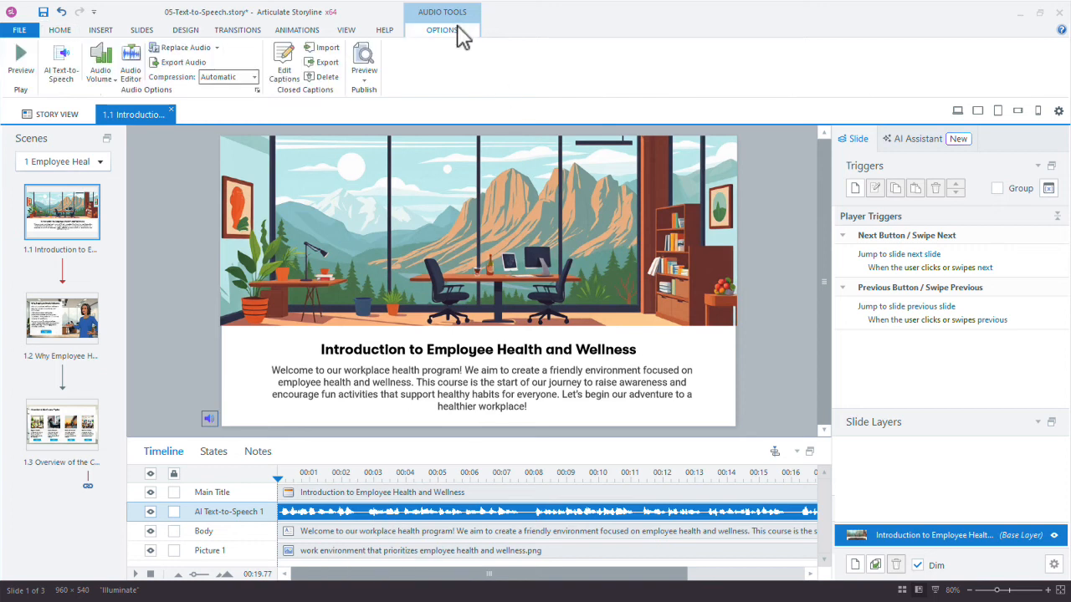
click(279, 62)
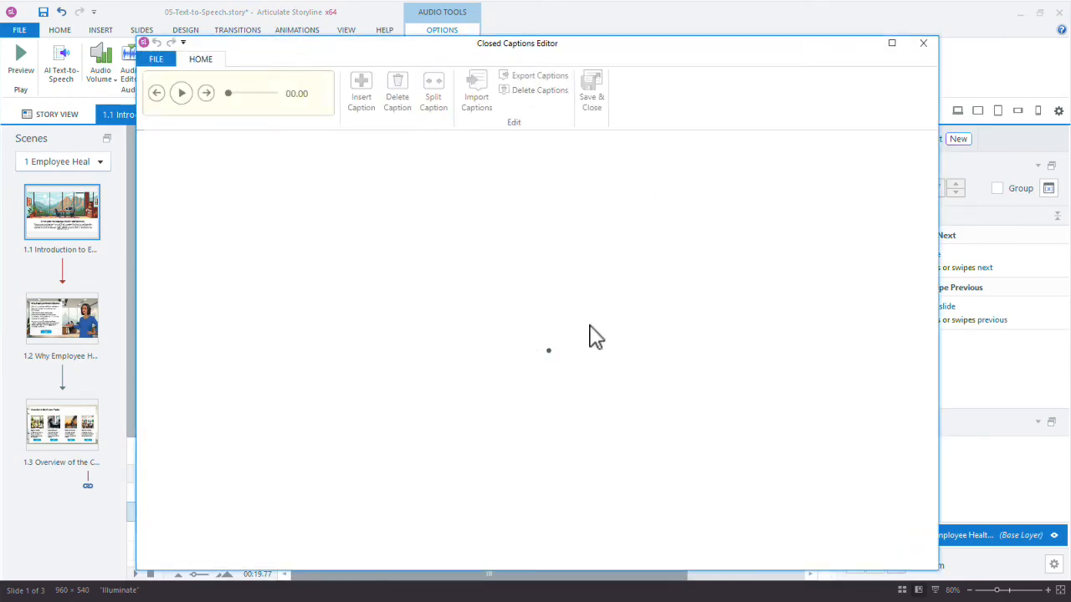
click(371, 520)
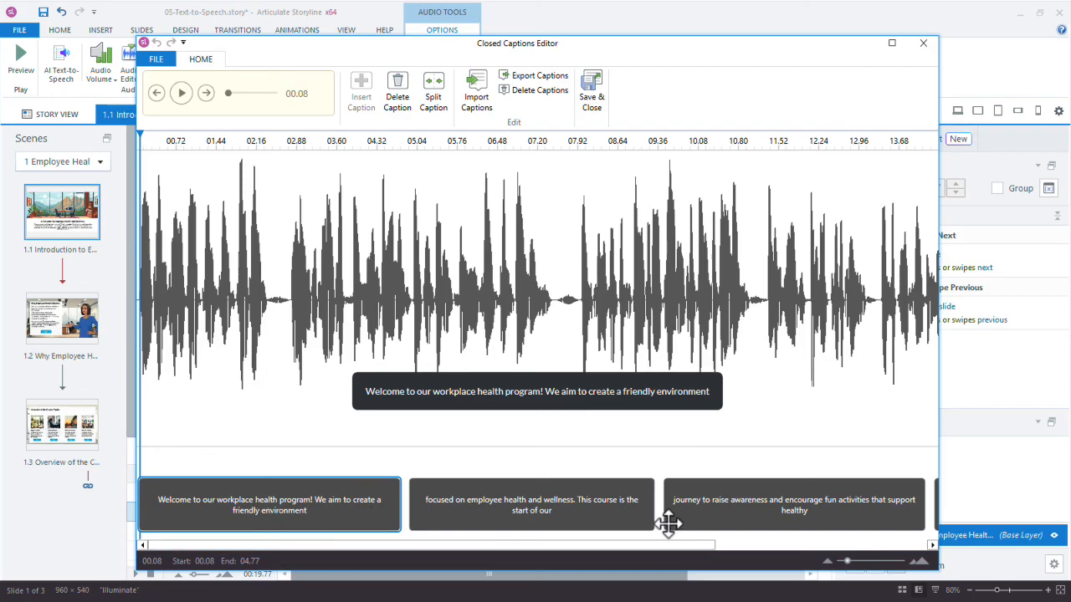
click(251, 301)
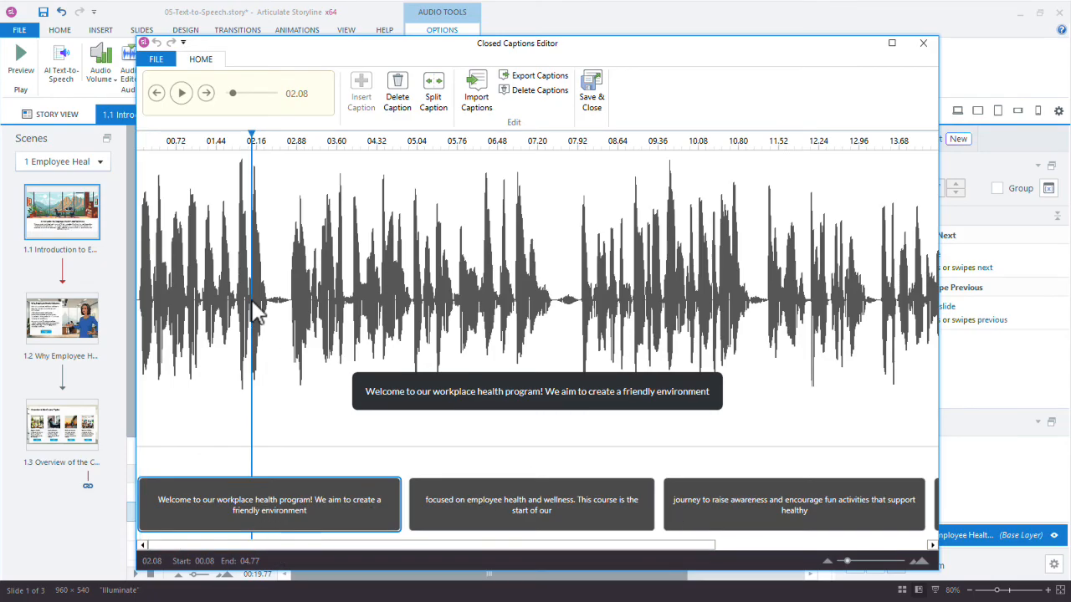
click(182, 93)
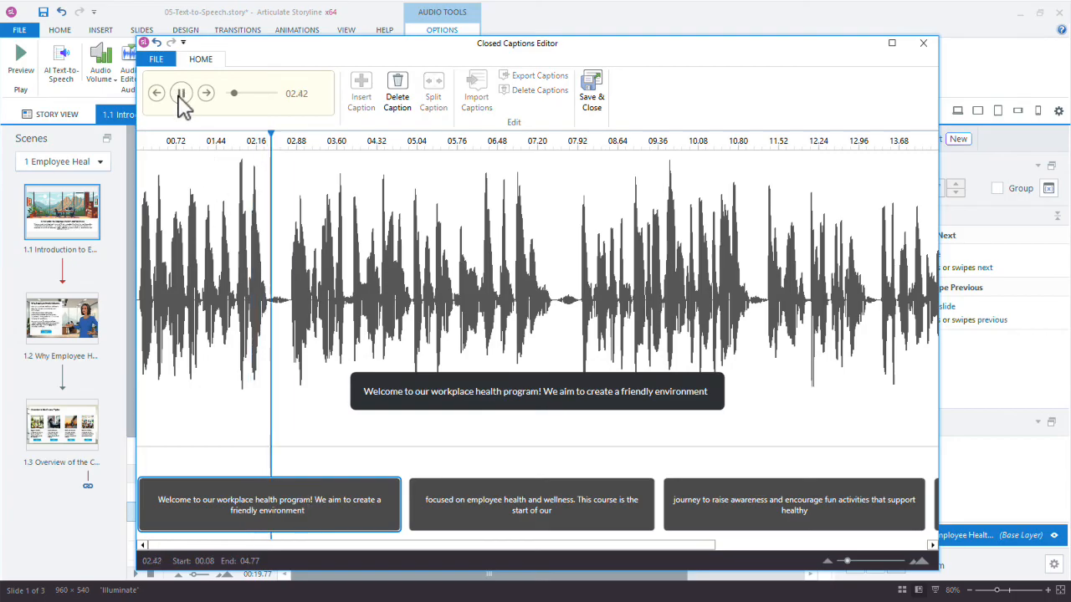
click(280, 312)
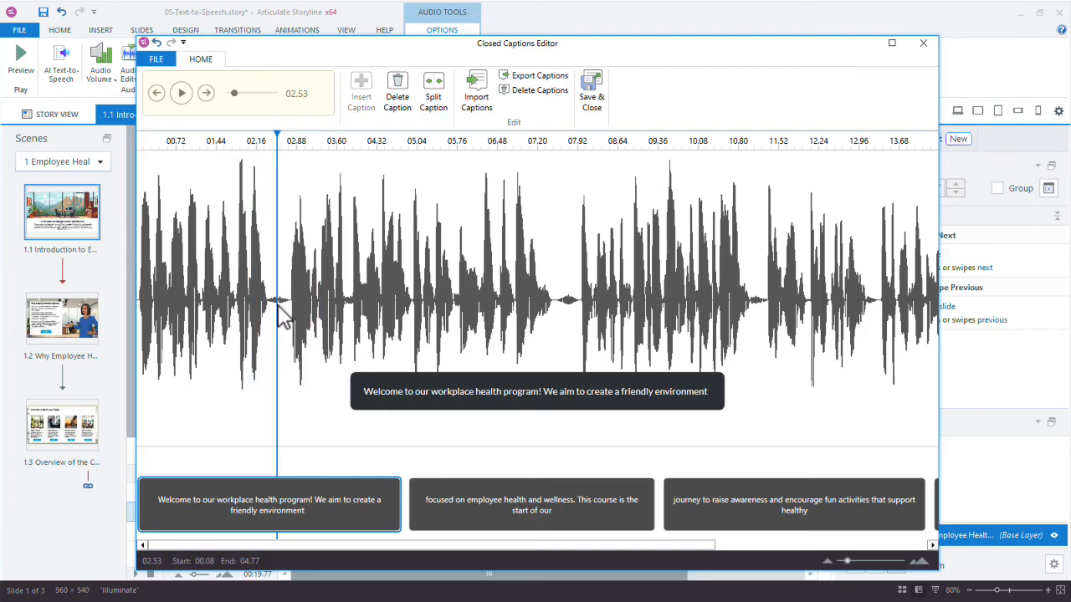
- Check the second caption's timing against the audio waveform and close the captions without saving changes
click(546, 325)
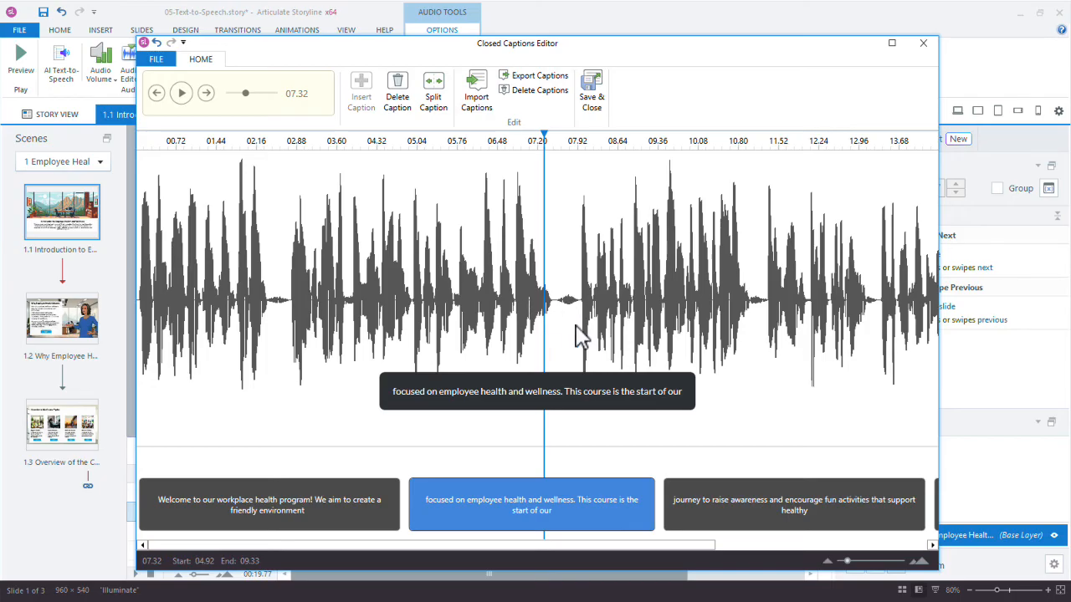
click(857, 561)
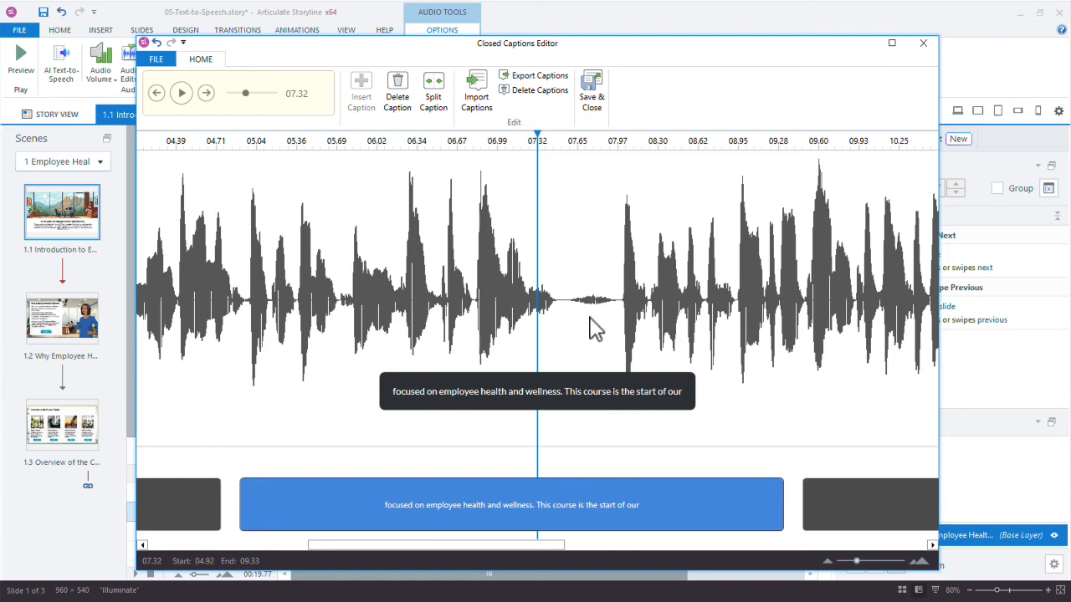
click(179, 94)
click(492, 251)
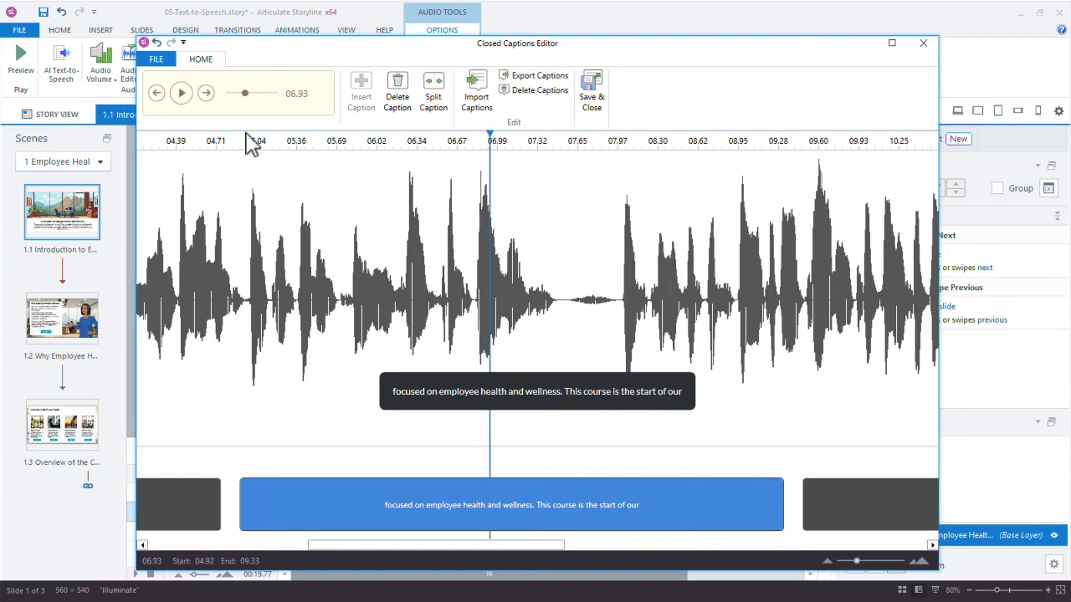
click(182, 93)
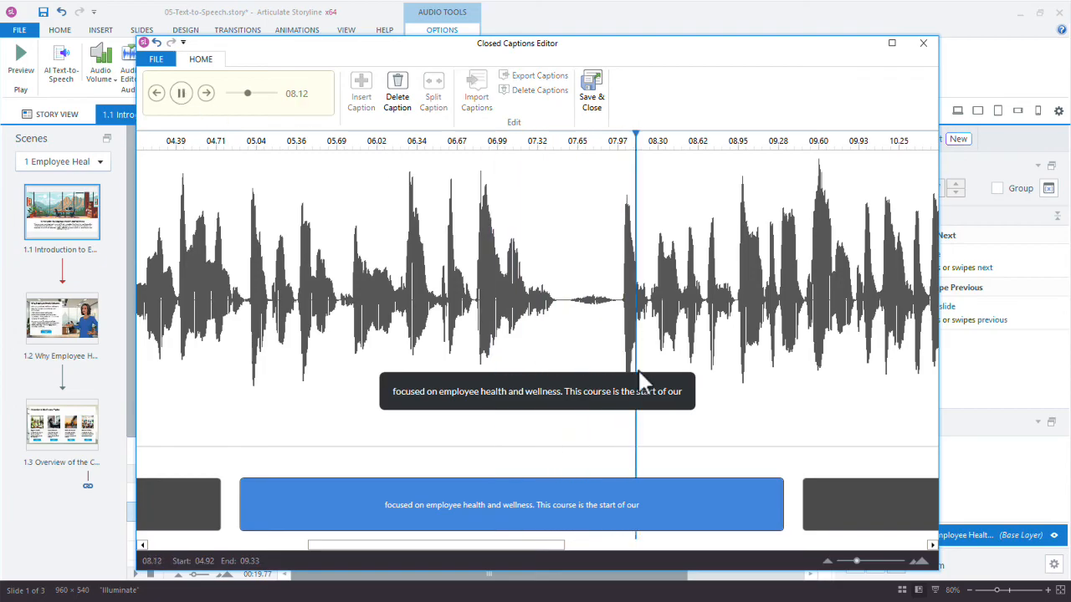
click(589, 311)
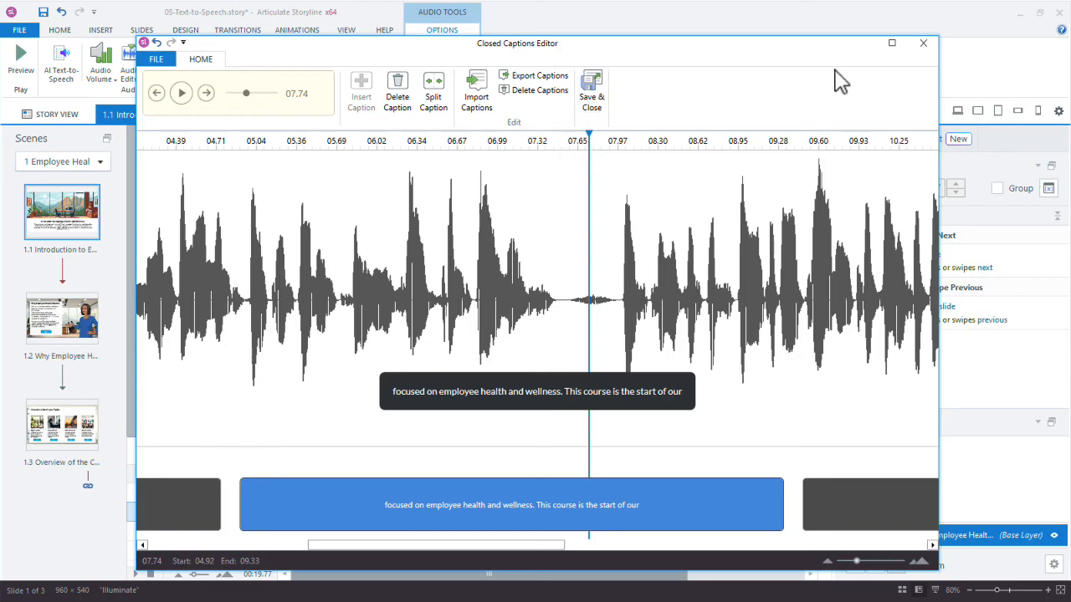
click(922, 44)
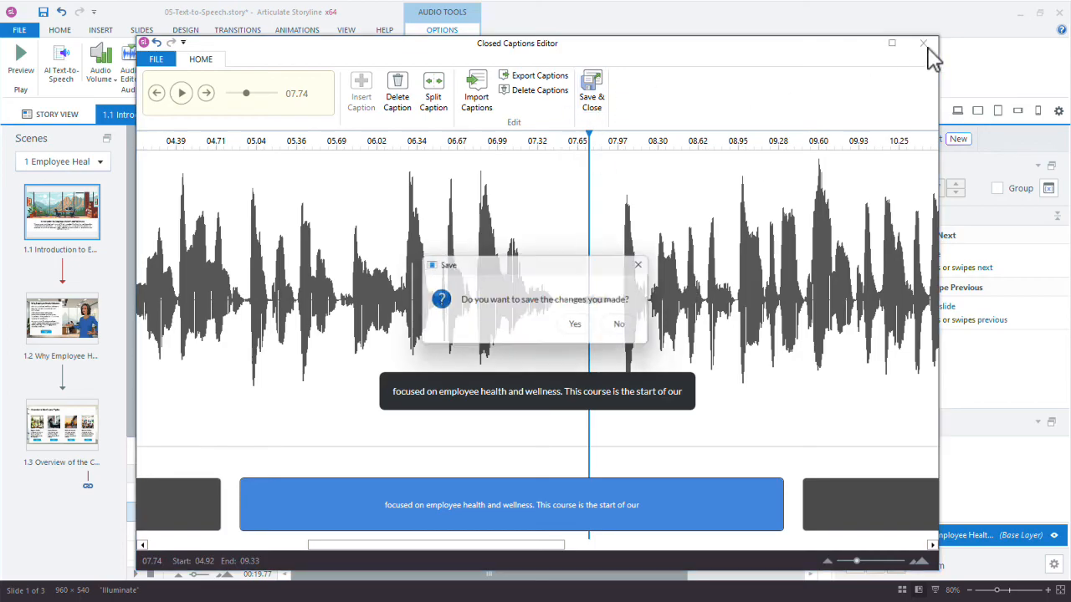
click(625, 327)
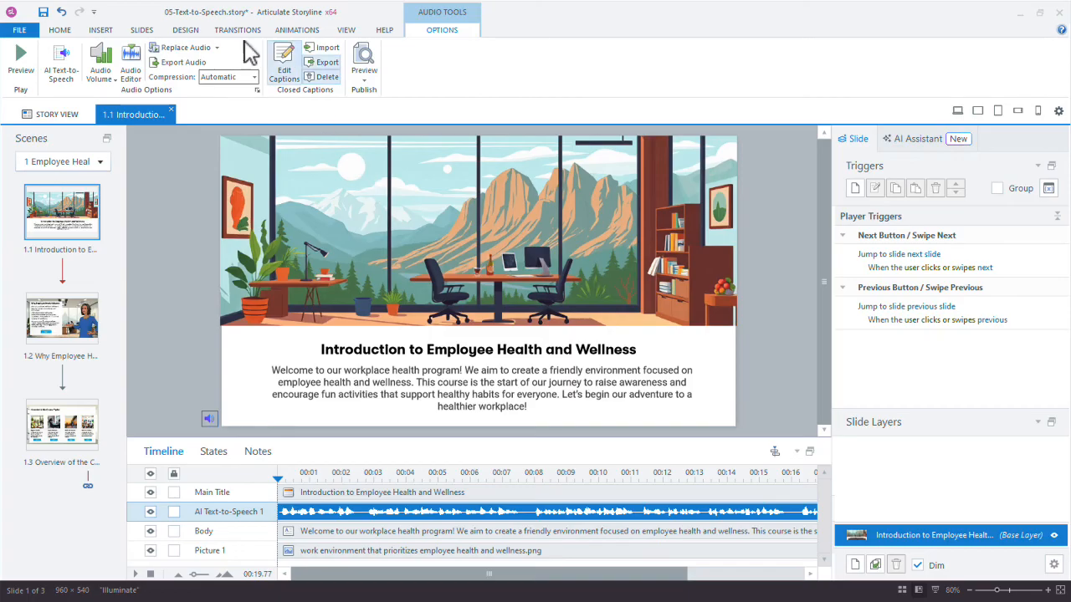
- Insert the first busy restaurant sound clip from the media library on the introduction slide
click(100, 30)
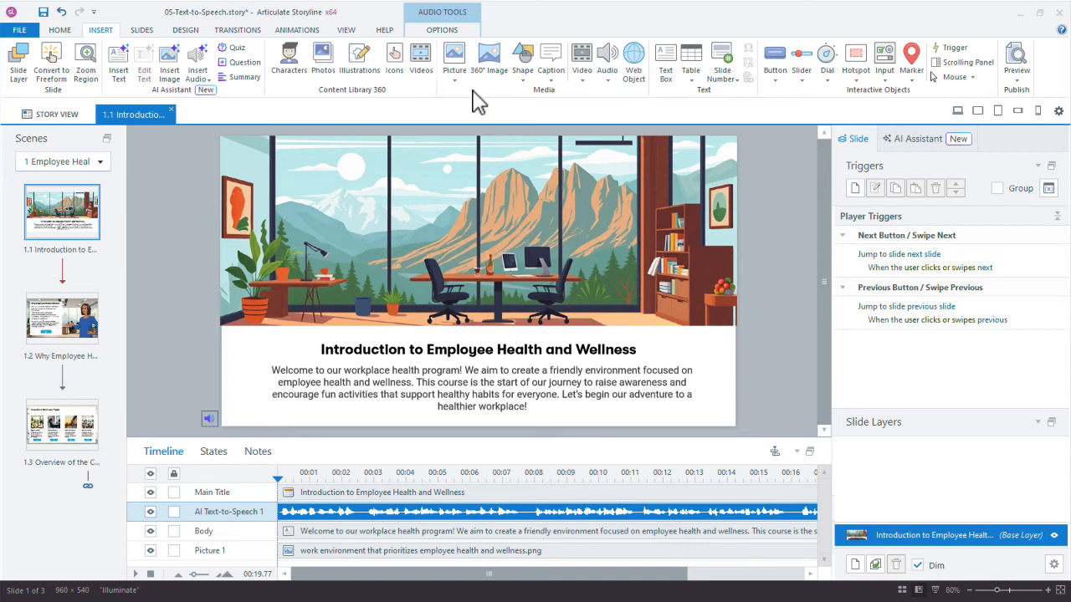
click(606, 81)
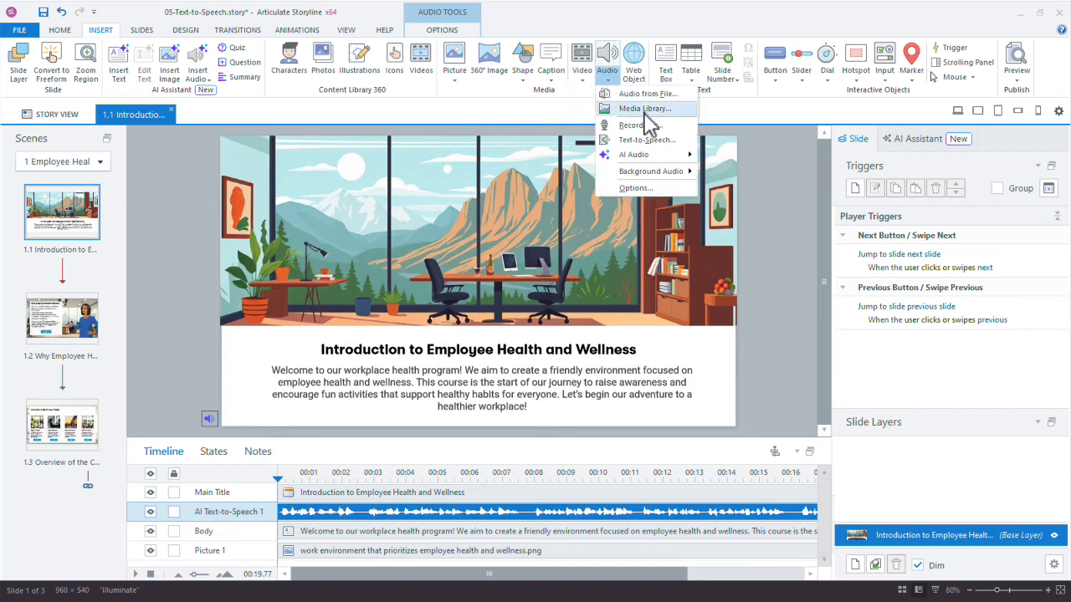
click(644, 112)
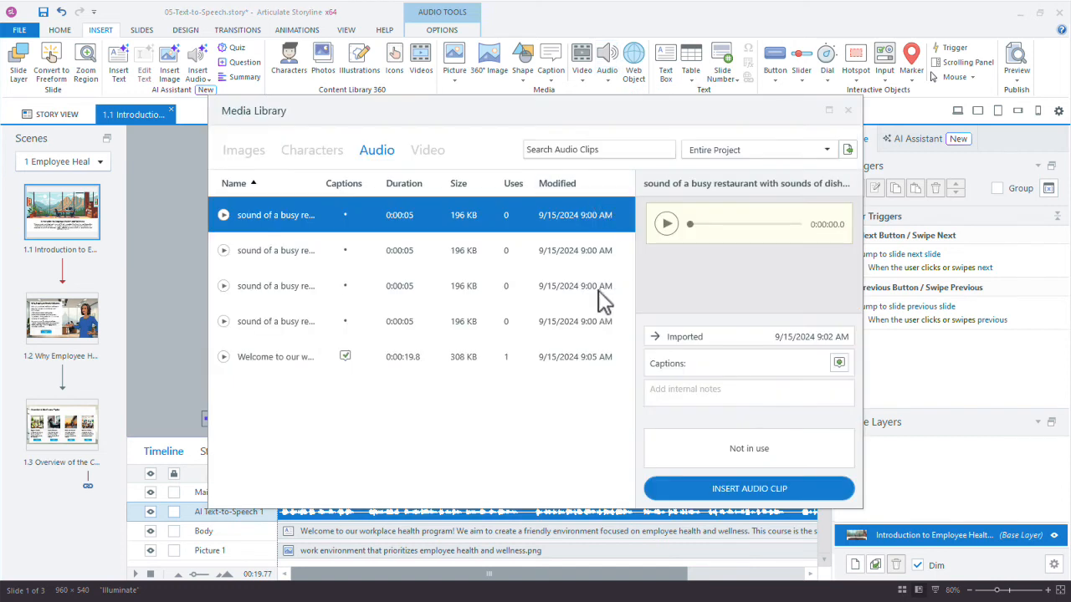
click(654, 487)
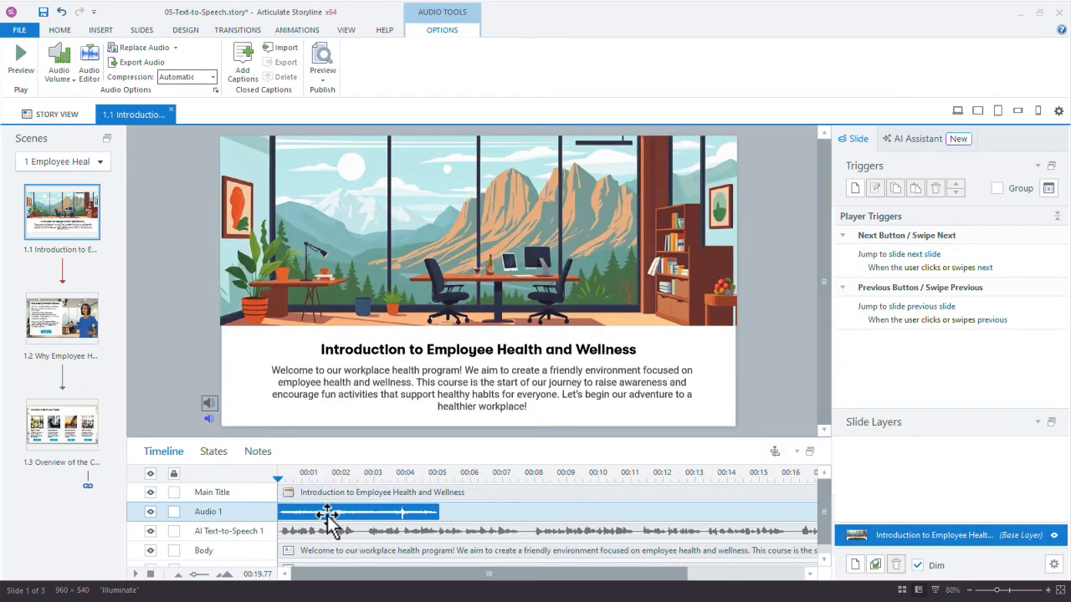
- Place a copy of the restaurant clip directly after the original at 5 seconds on the timeline, and play back the first few seconds
drag(328, 516, 490, 517)
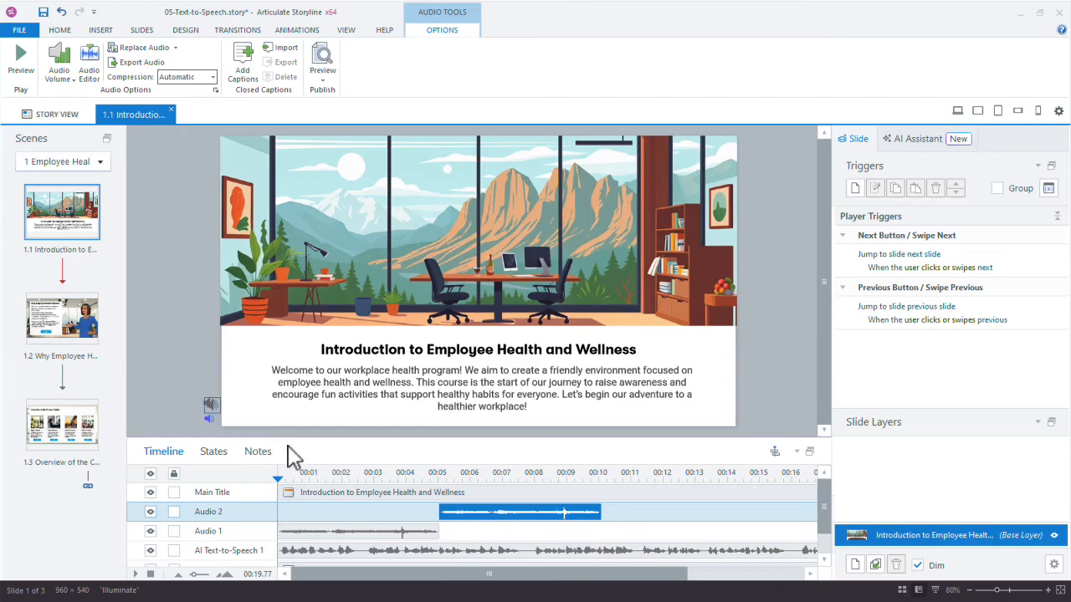
key(space)
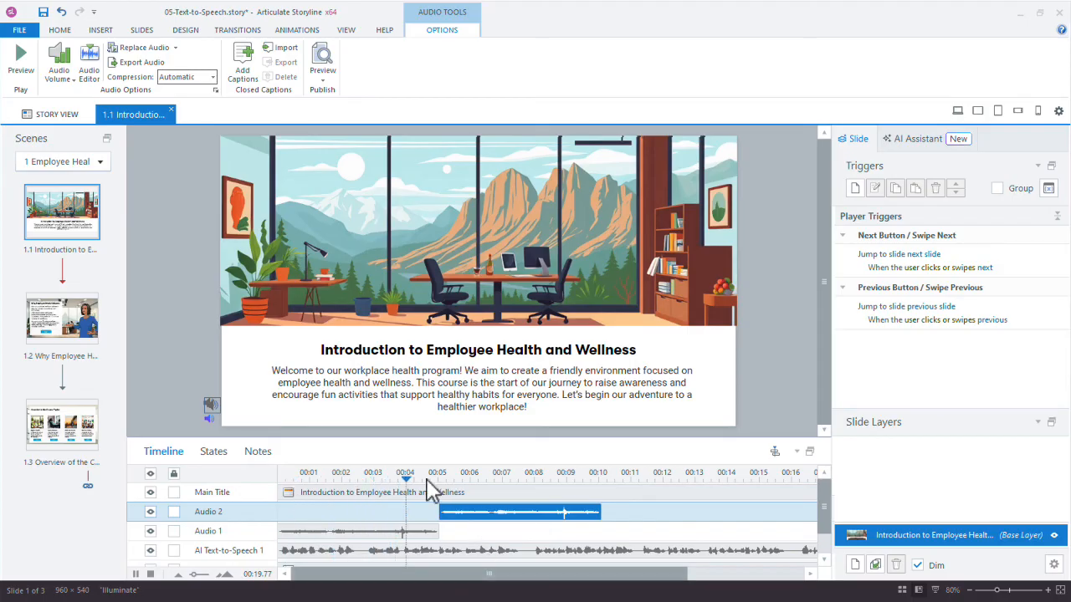
key(space)
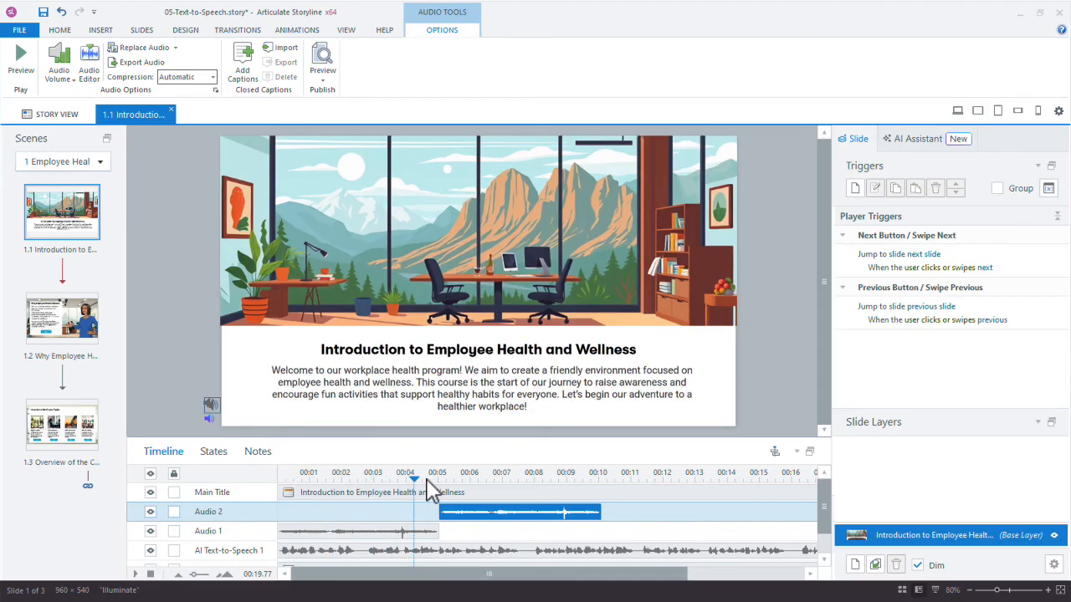
click(400, 533)
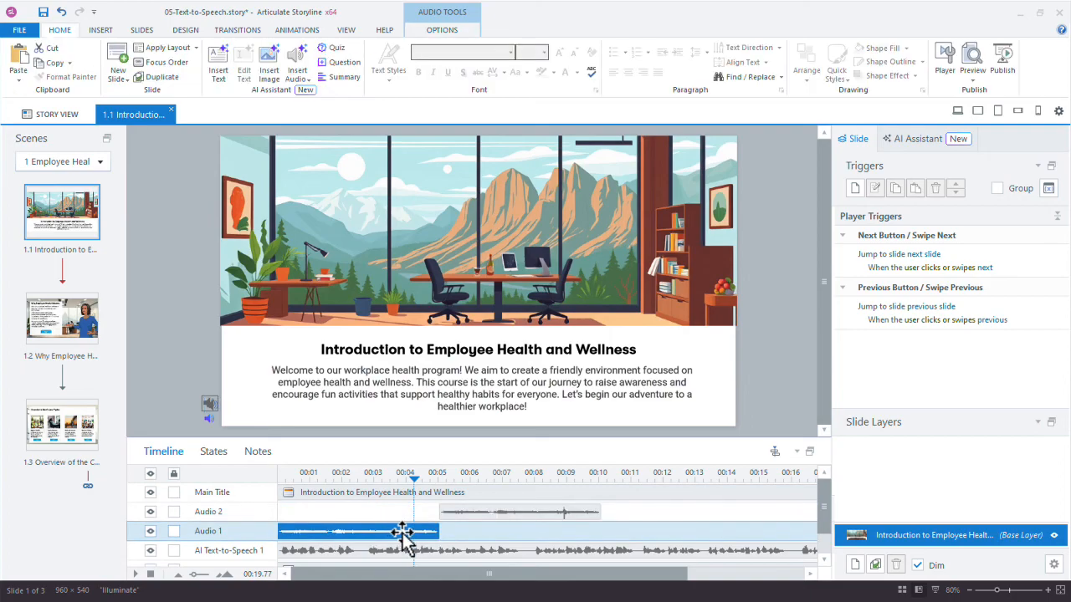
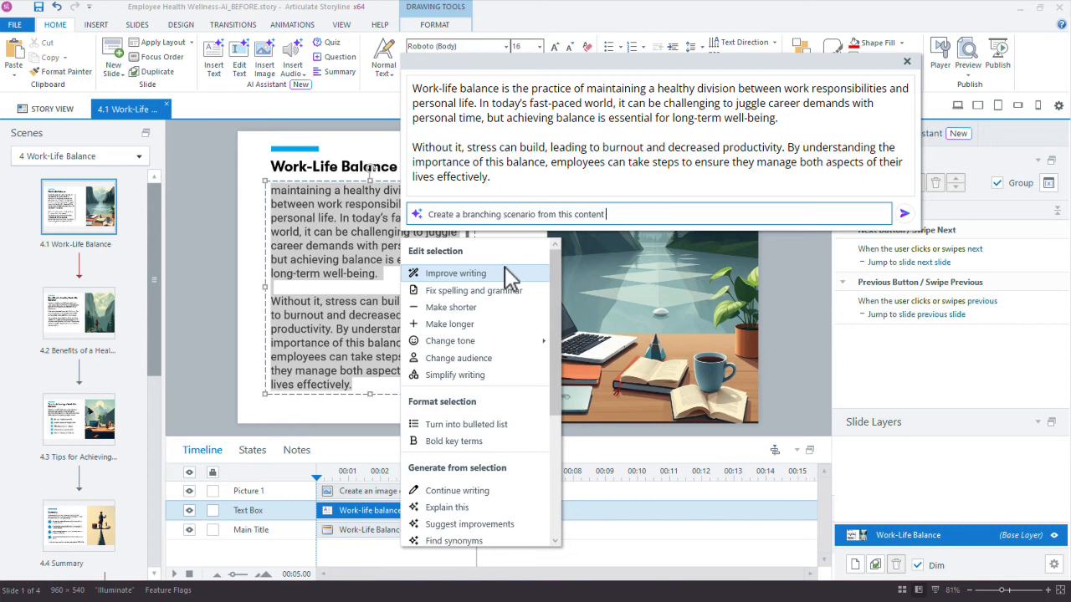
- Have AI Assistant "Create a branching scenario from this content using the Challenge, Choice, and Consequence scenario model" for the Work-Life Balance text
text(using the Challenge, Choice, and Consequence)
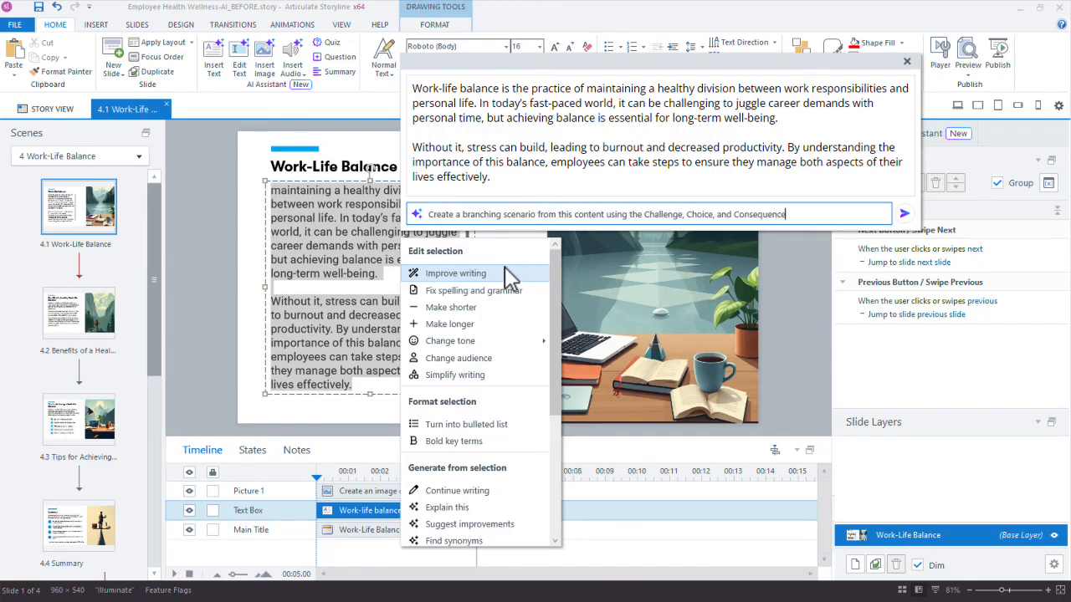
text( scenario model)
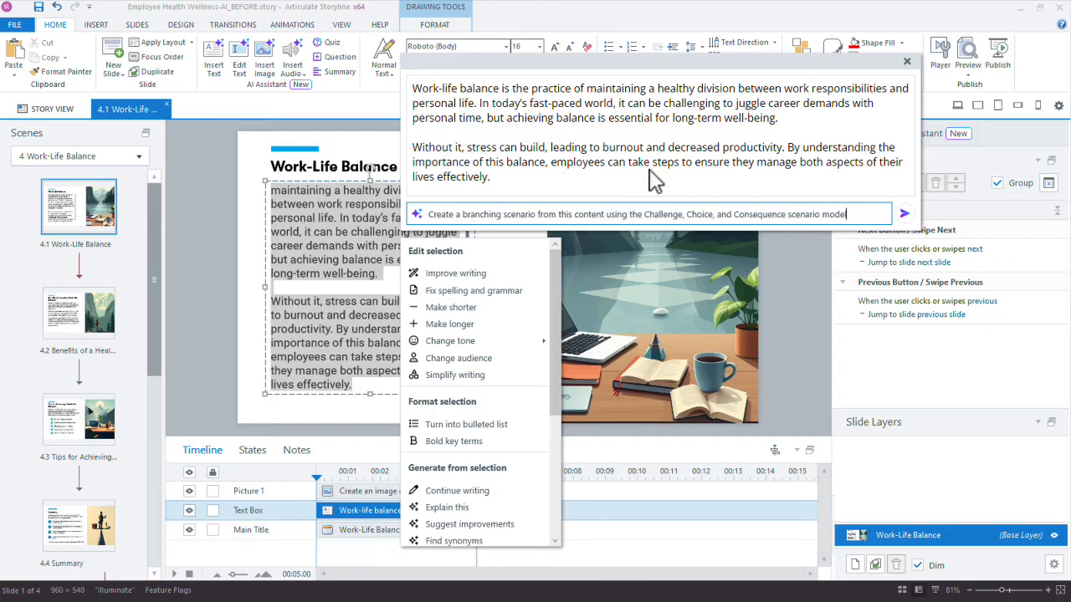
click(903, 214)
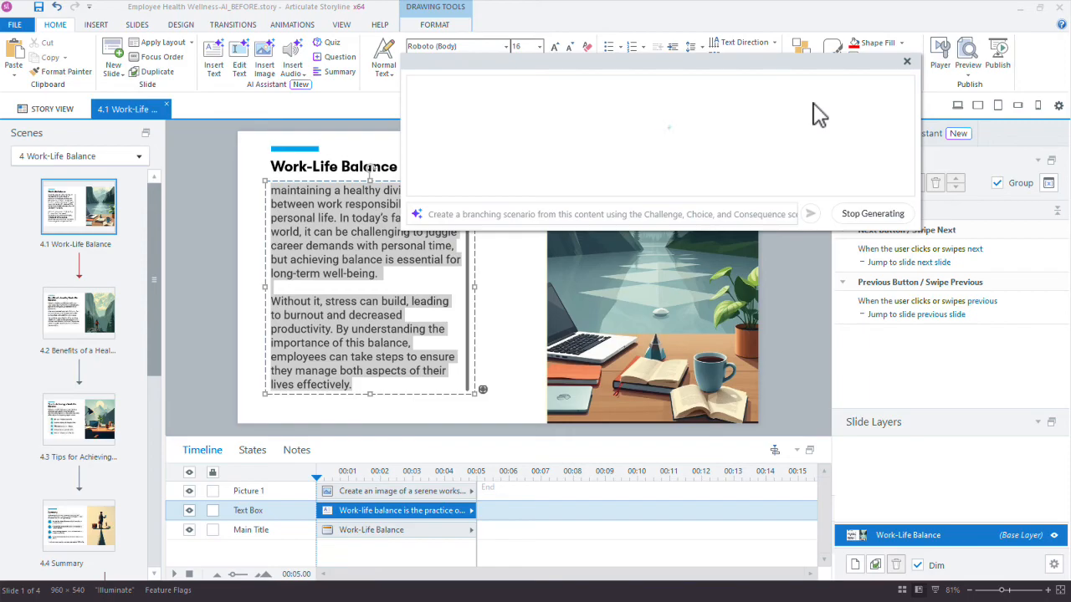
drag(788, 65, 672, 65)
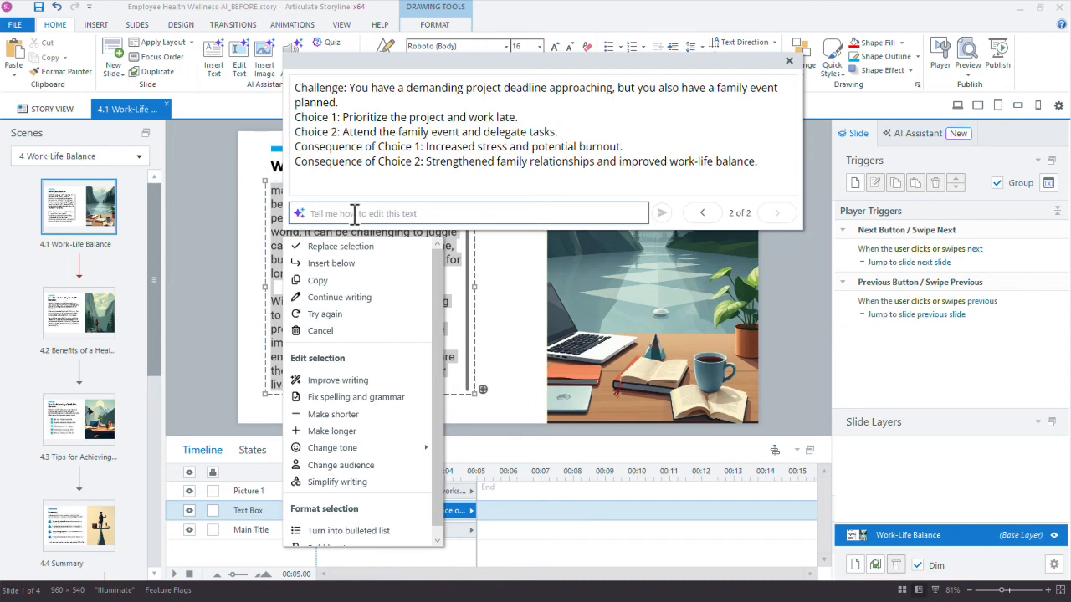
- Regenerate with "Create again with three choices and three consequences and bold each choice and consequence", copy the result and close the AI text editor
text(Cle)
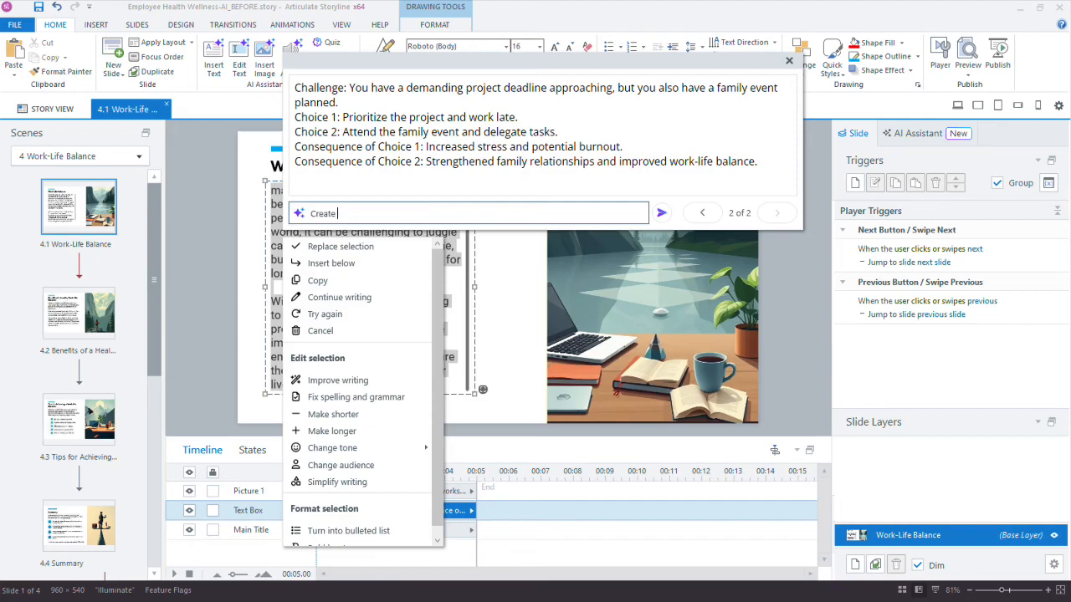
key(BackSpace)
key(BackSpace)
key(BackSpace)
key(BackSpace)
key(BackSpace)
key(BackSpace)
text(Create again with three choices and three consequenc)
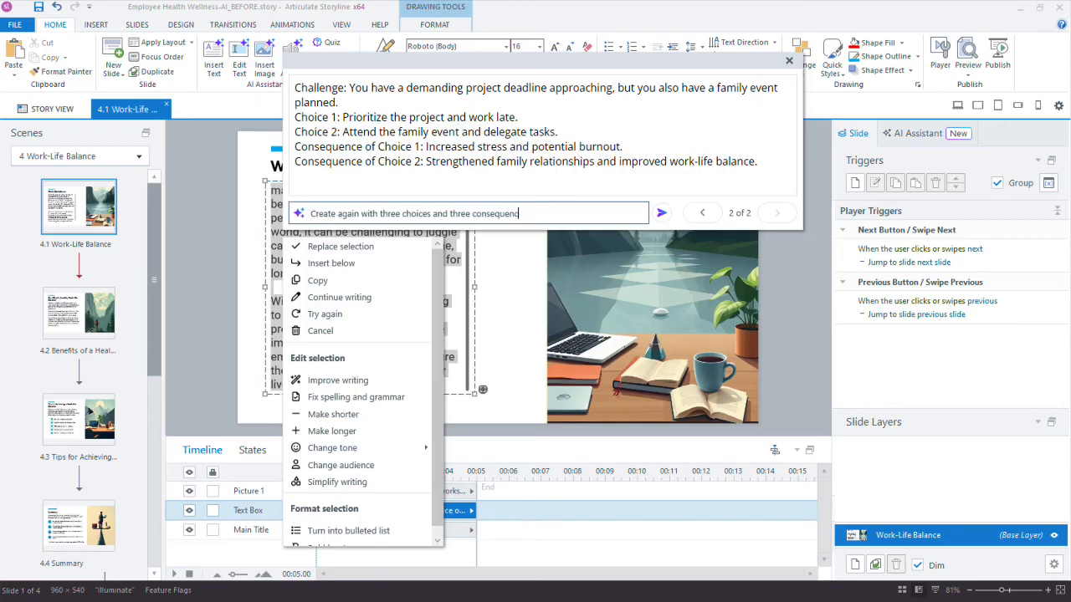
text(es and bold each choice and consequence)
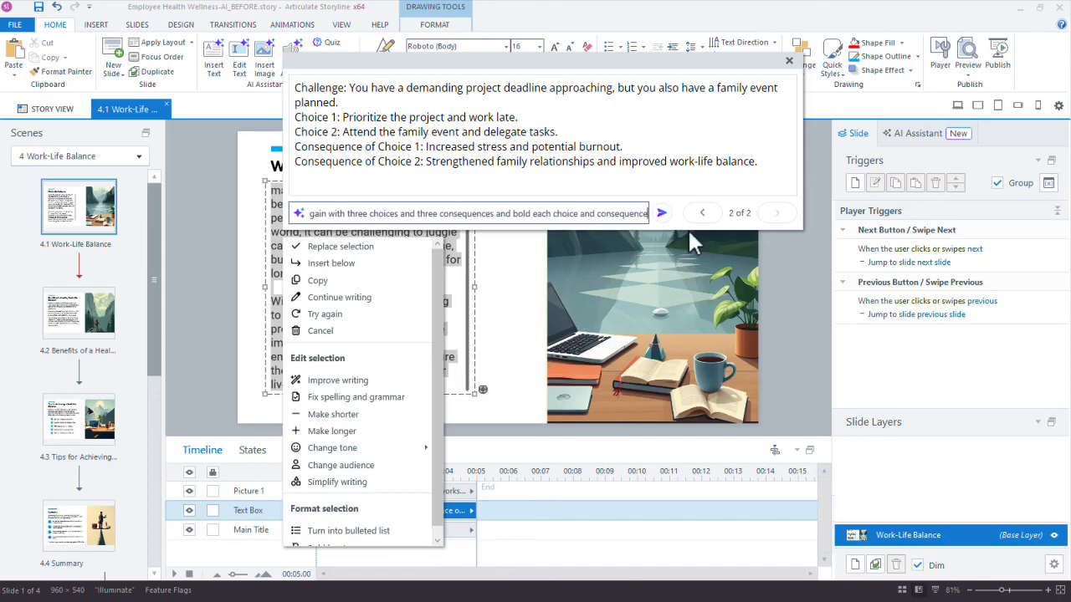
key(Return)
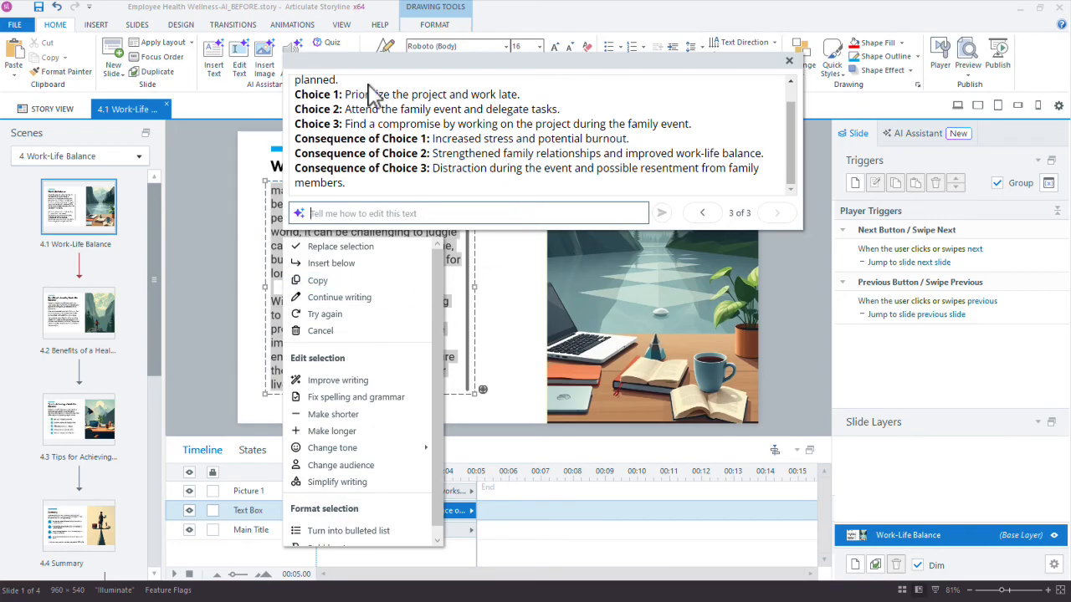
click(788, 61)
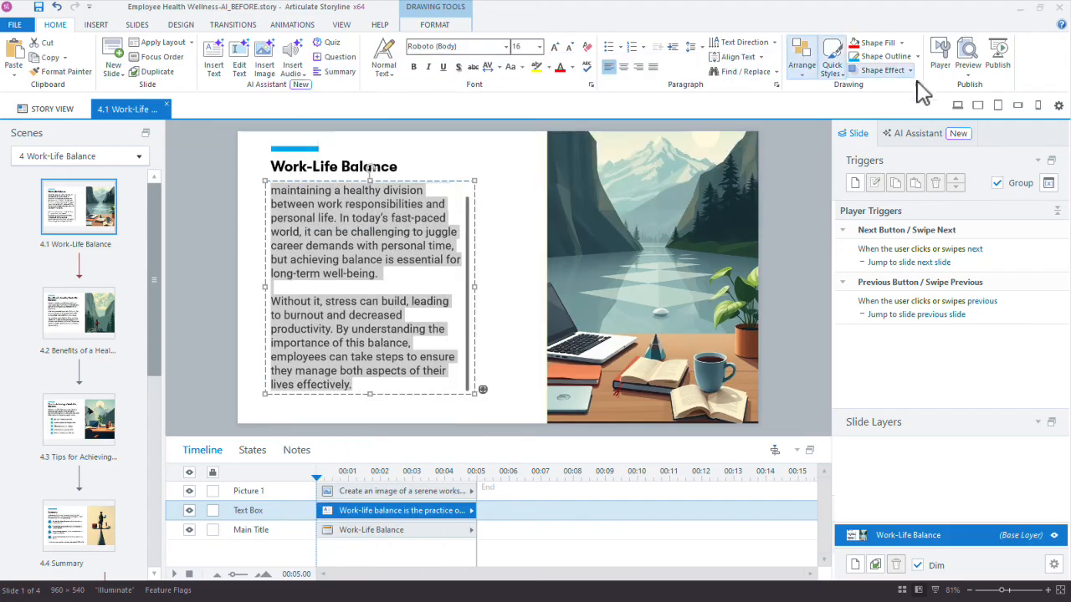
- Add a new slide after the Work-Life Balance slide and apply an empty layout without placeholders
click(113, 55)
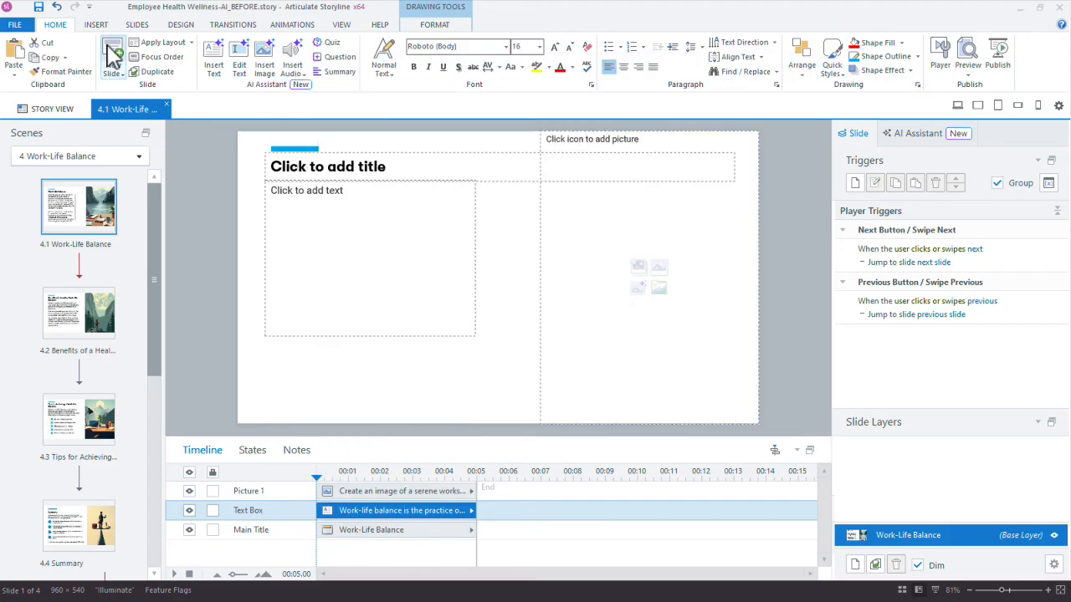
click(176, 43)
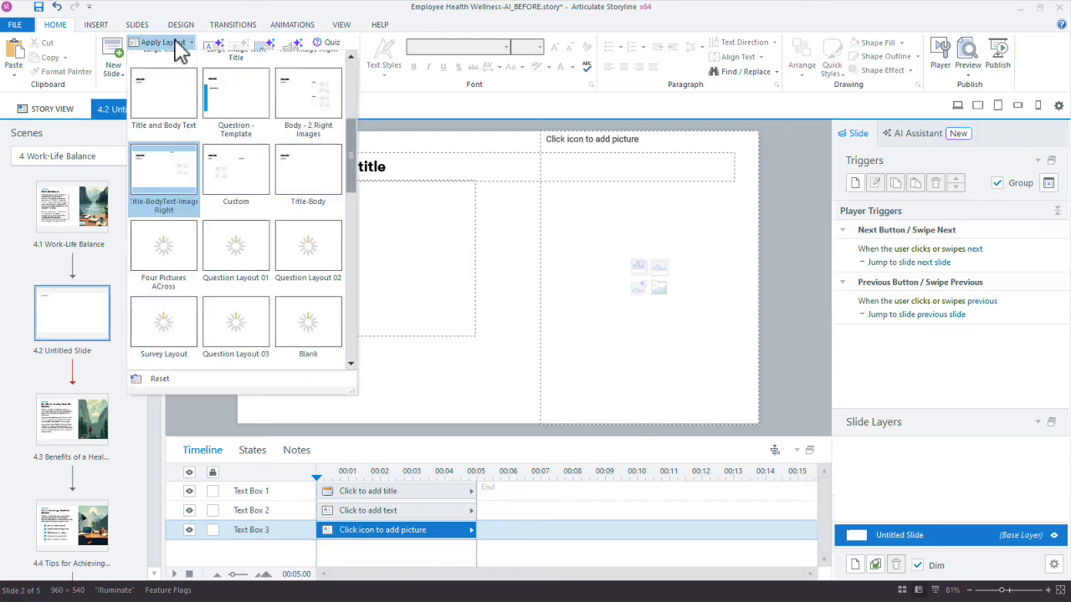
scroll(318, 188, up, 5)
click(304, 176)
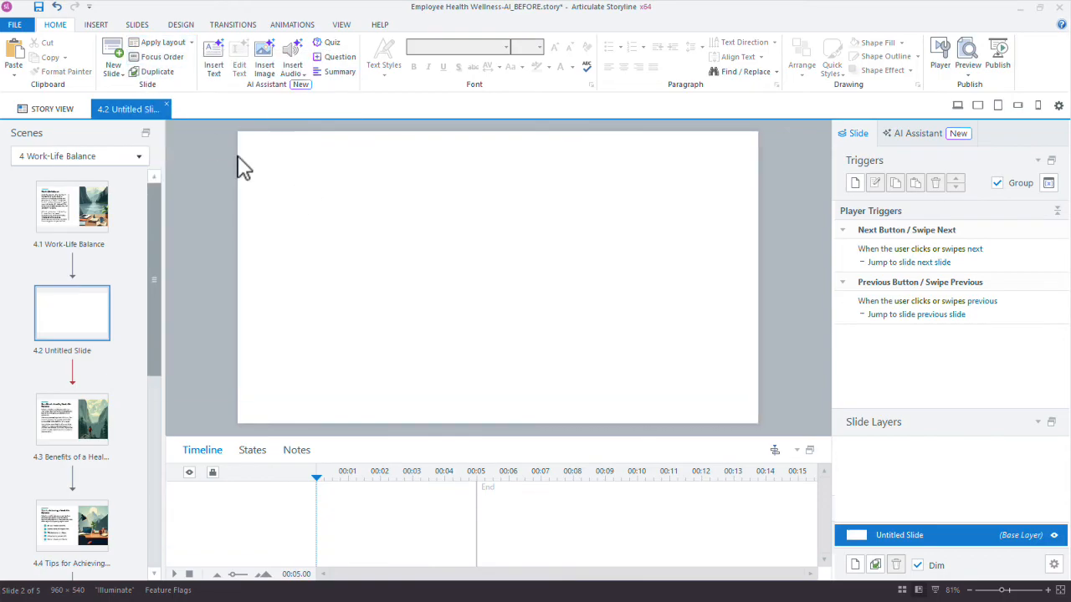
- Add a text box on the new slide, replace its filler text with the copied scenario, and enlarge the box to fit
key(ctrl+t)
text(asdjflsadjlf)
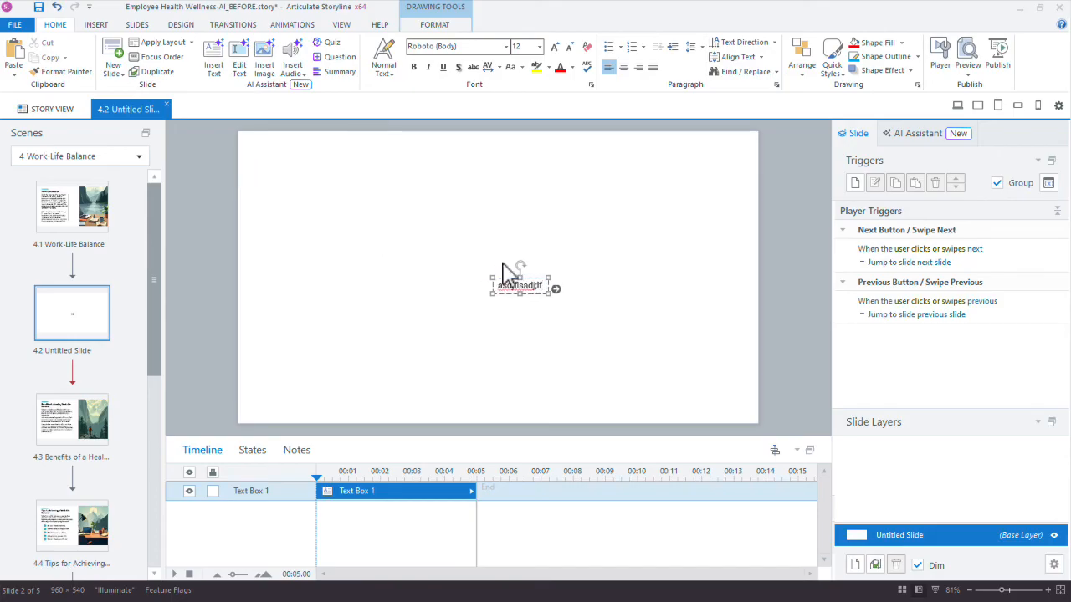
drag(535, 278, 419, 343)
triple_click(330, 235)
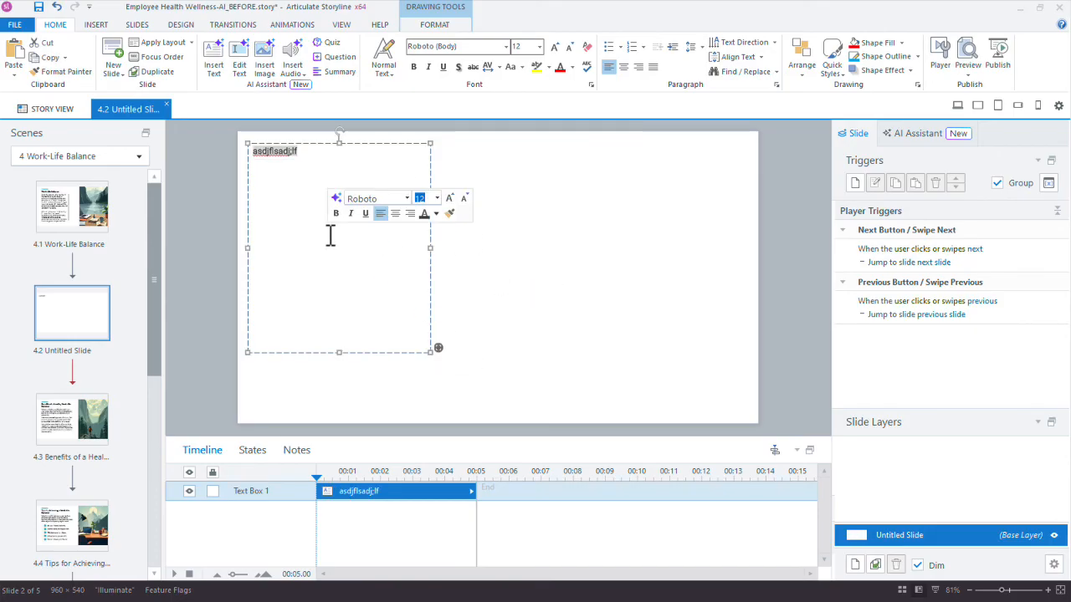
key(ctrl+v)
drag(431, 354, 535, 418)
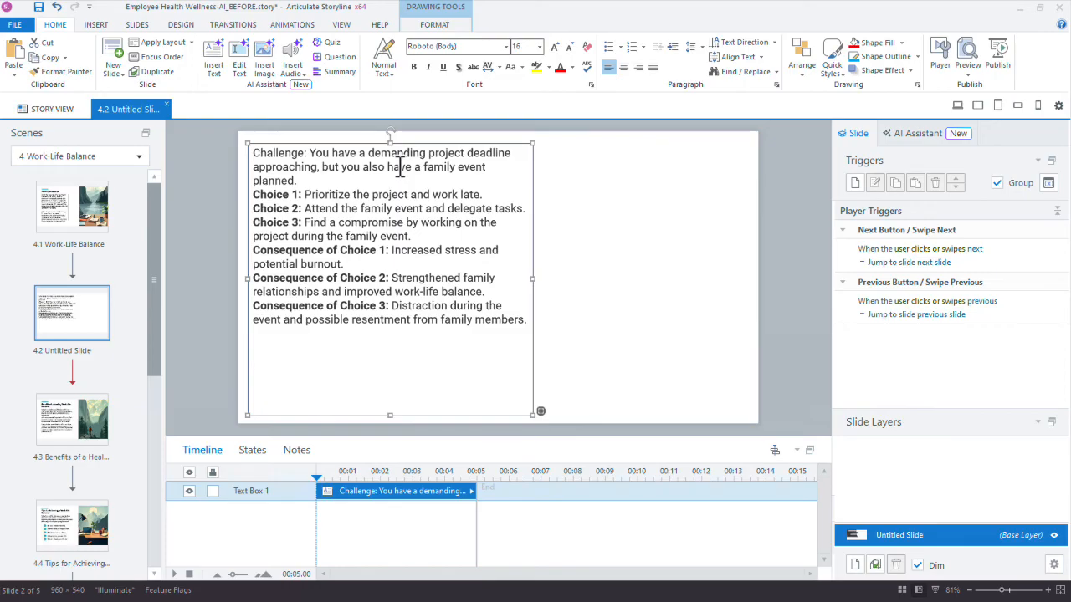
click(213, 172)
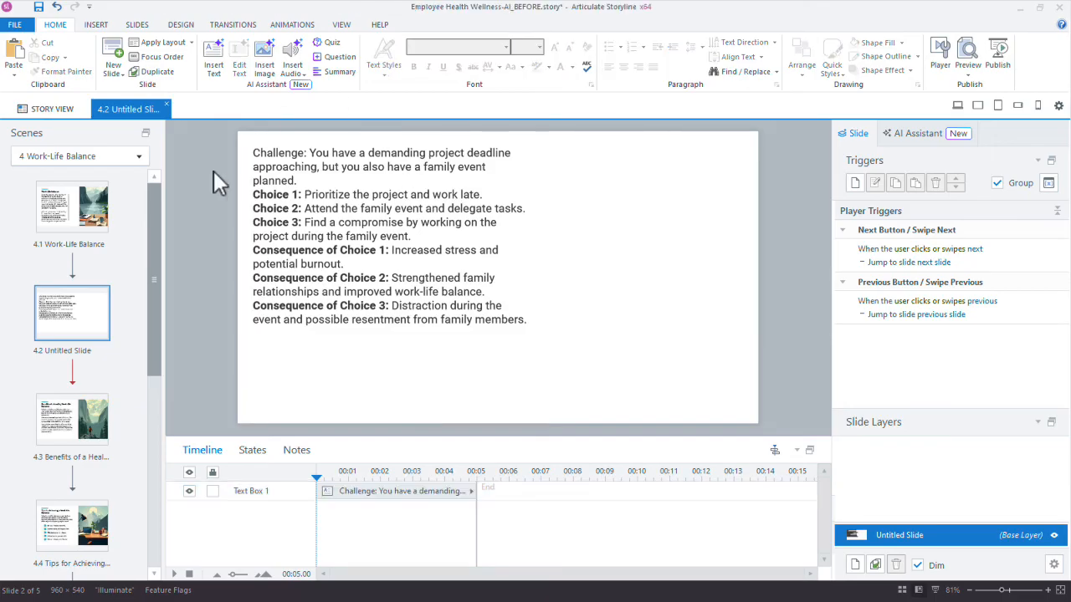
- Open AI text generation on the new slide to view its generate-from-scratch options, and close it
click(215, 59)
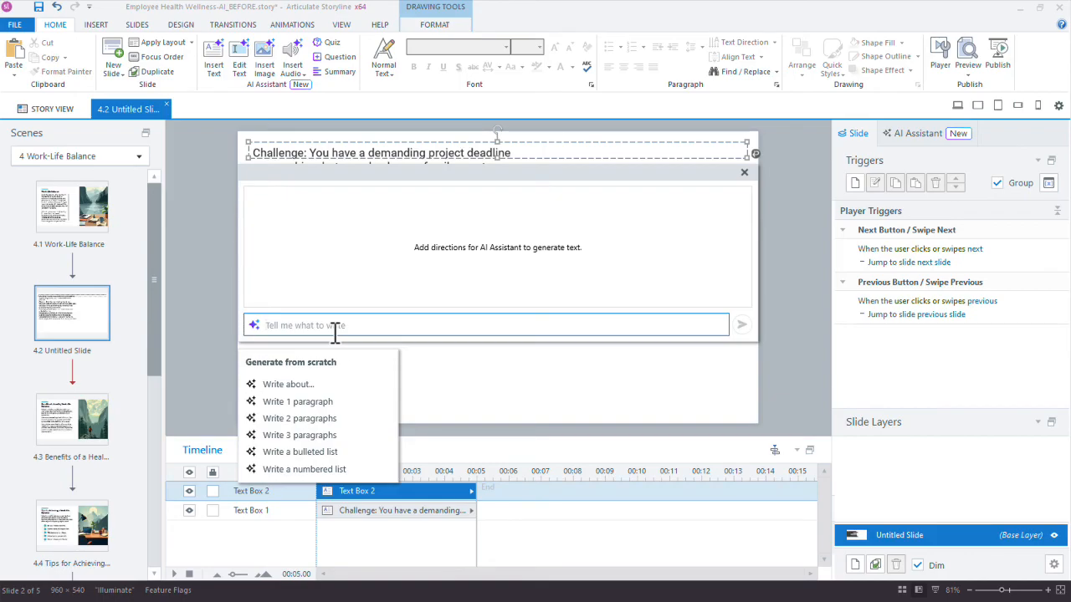
click(744, 173)
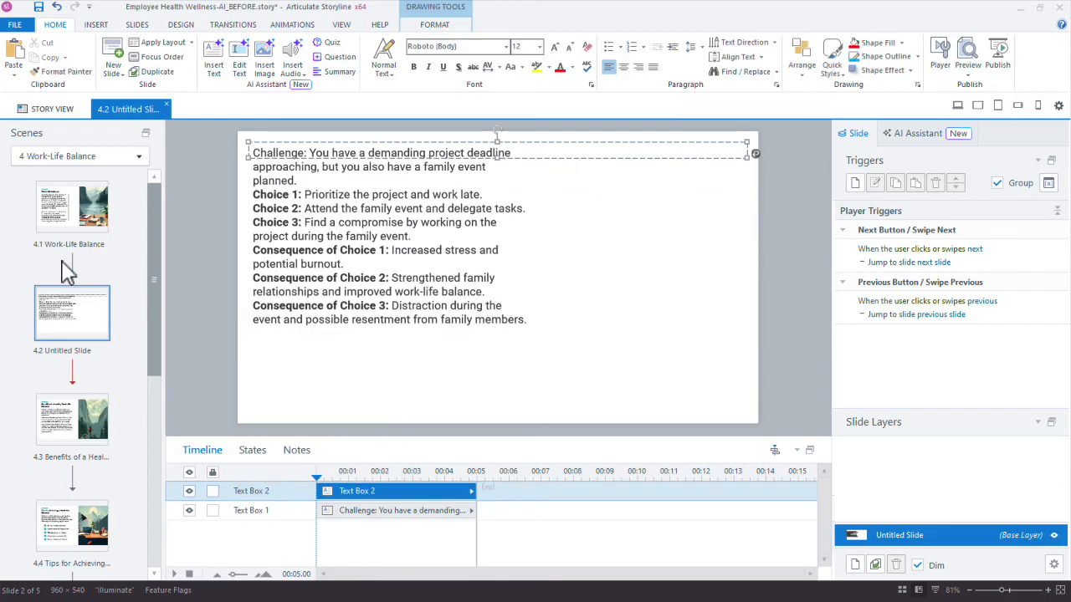
- Have AI Assistant create a scenario from the body text of the Work-Life Balance slide using the preset option, and read through the result
click(67, 213)
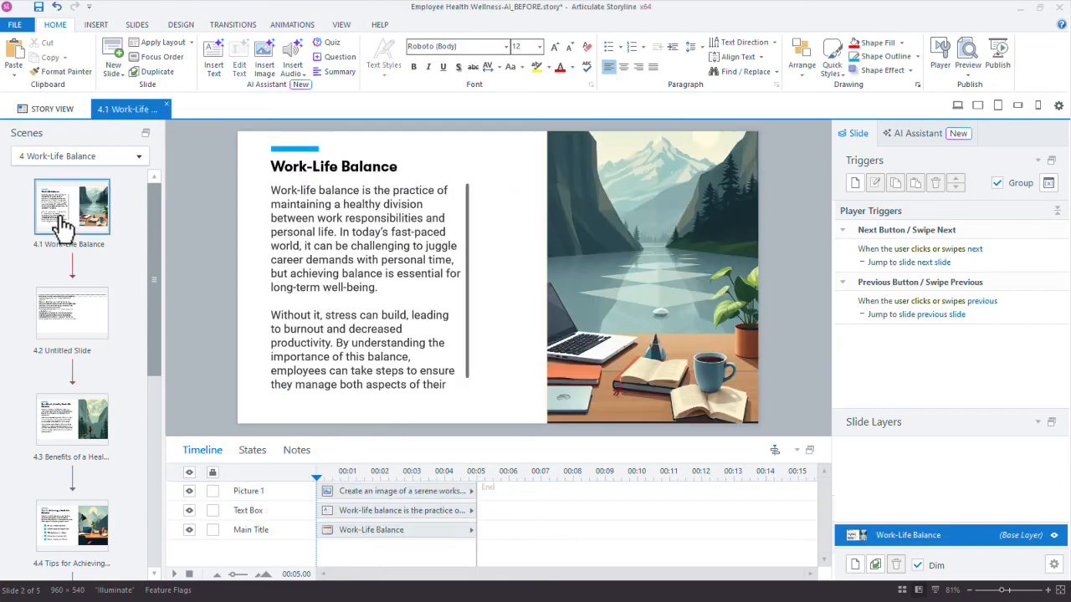
click(330, 266)
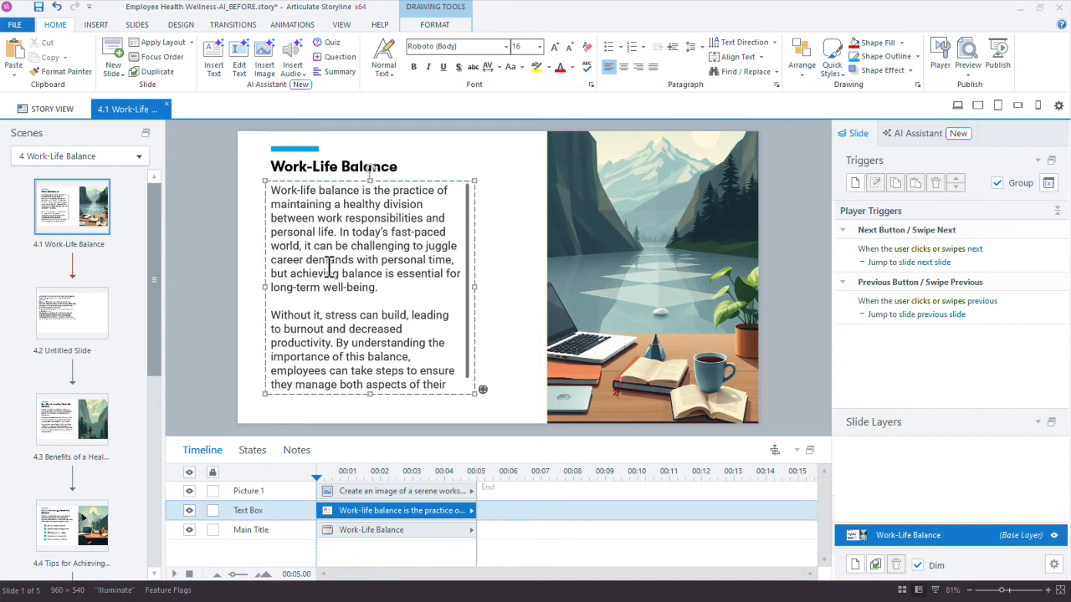
click(302, 233)
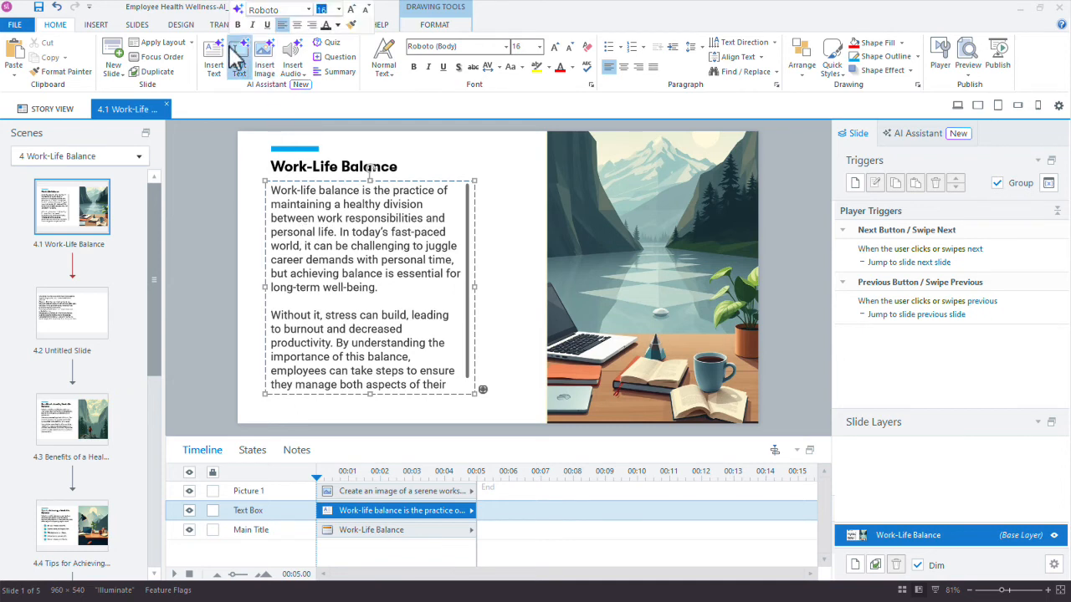
click(240, 63)
drag(444, 220, 629, 27)
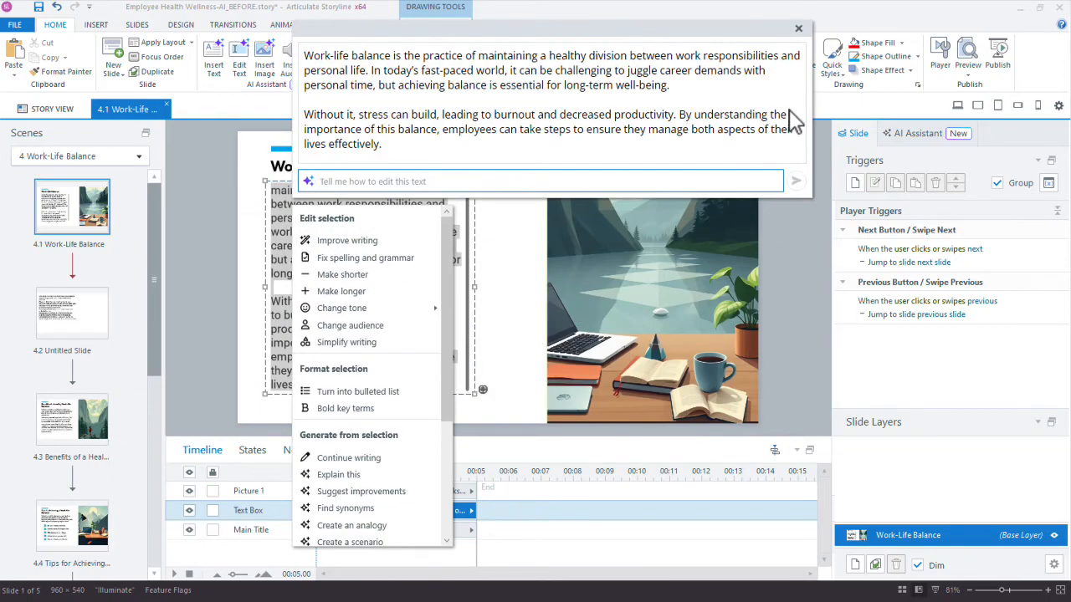
drag(447, 261, 466, 389)
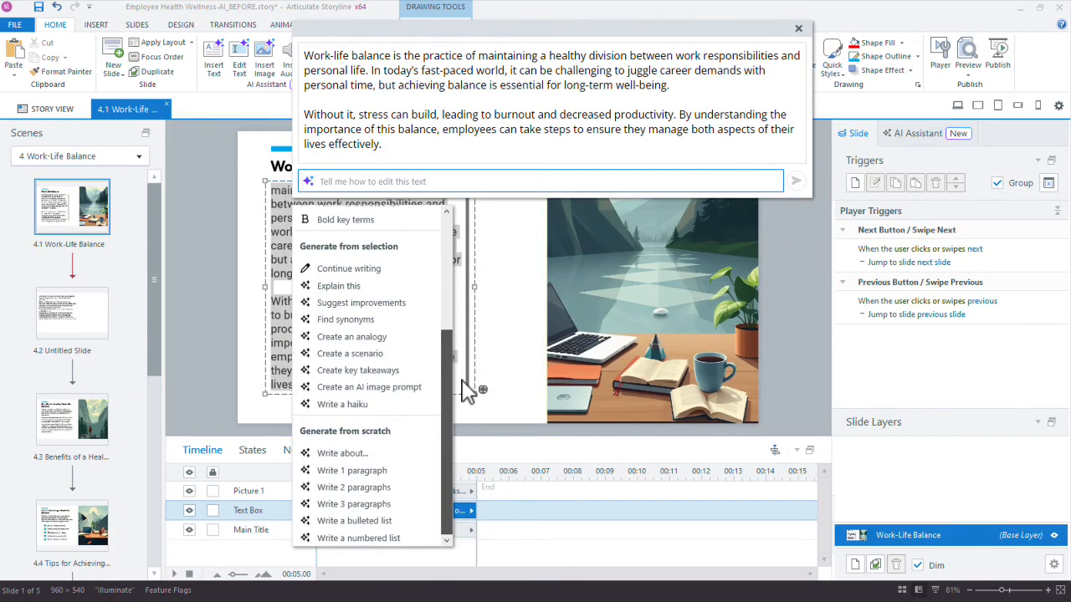
click(370, 355)
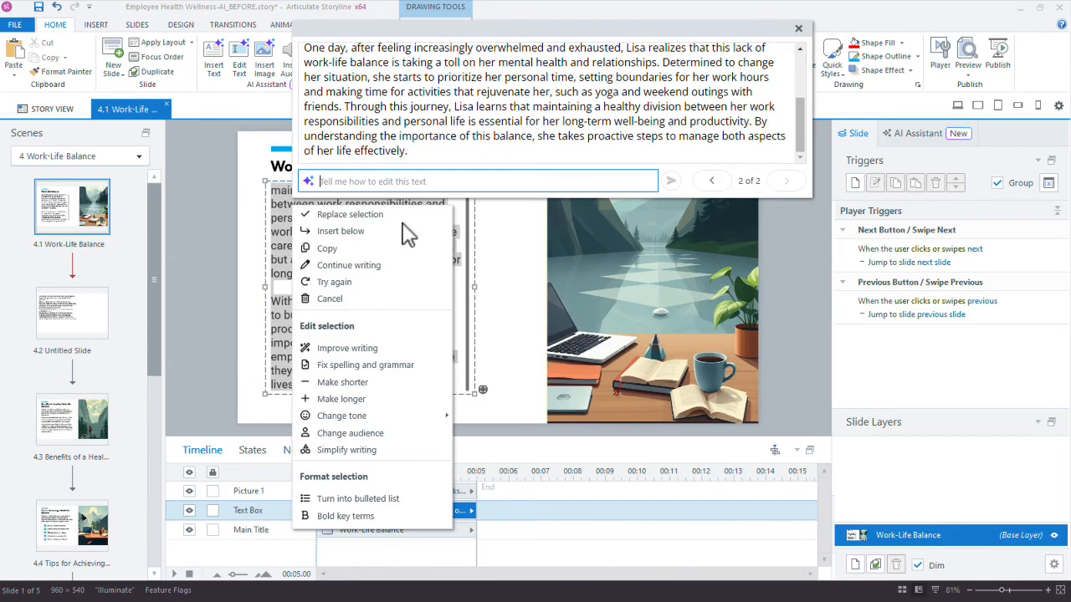
drag(802, 136, 811, 94)
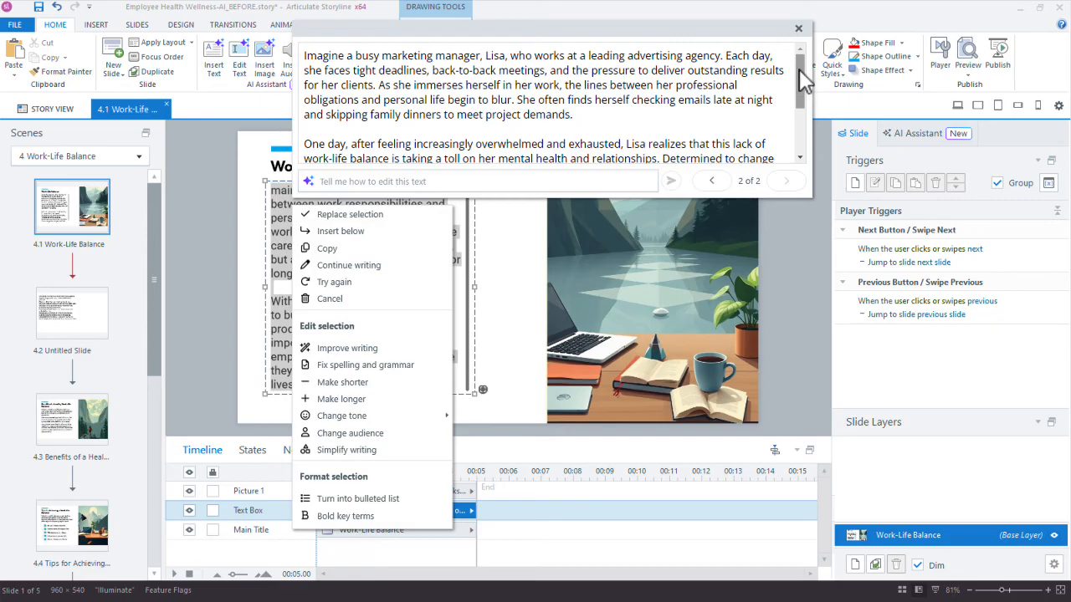
drag(802, 80, 807, 144)
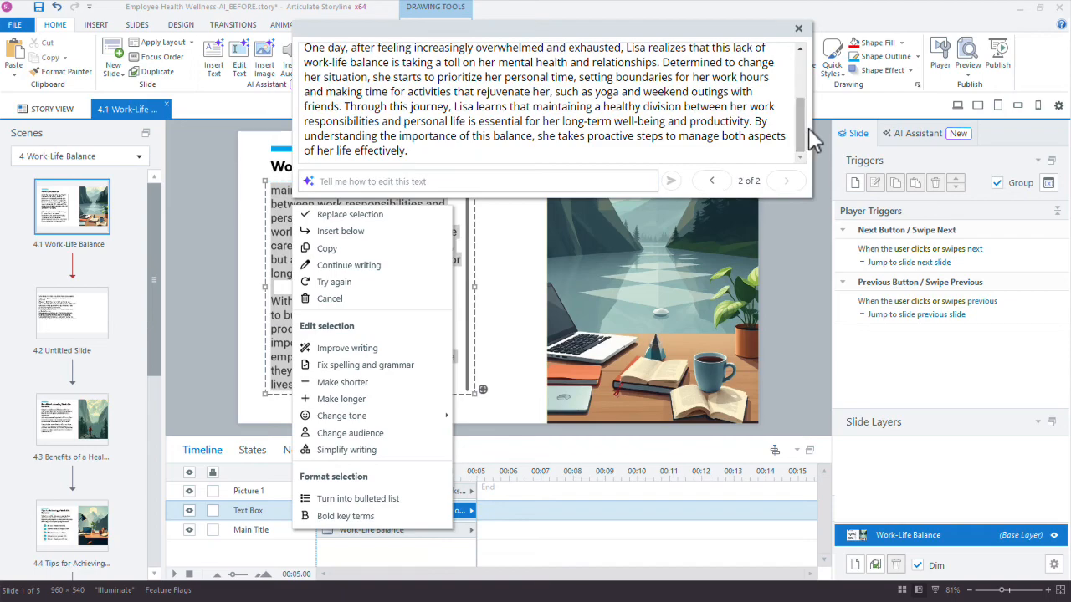
- Finish reviewing the AI-generated scenario, close it, return to Untitled Slide 4.2 and narrow its existing scenario text box
drag(805, 142, 805, 79)
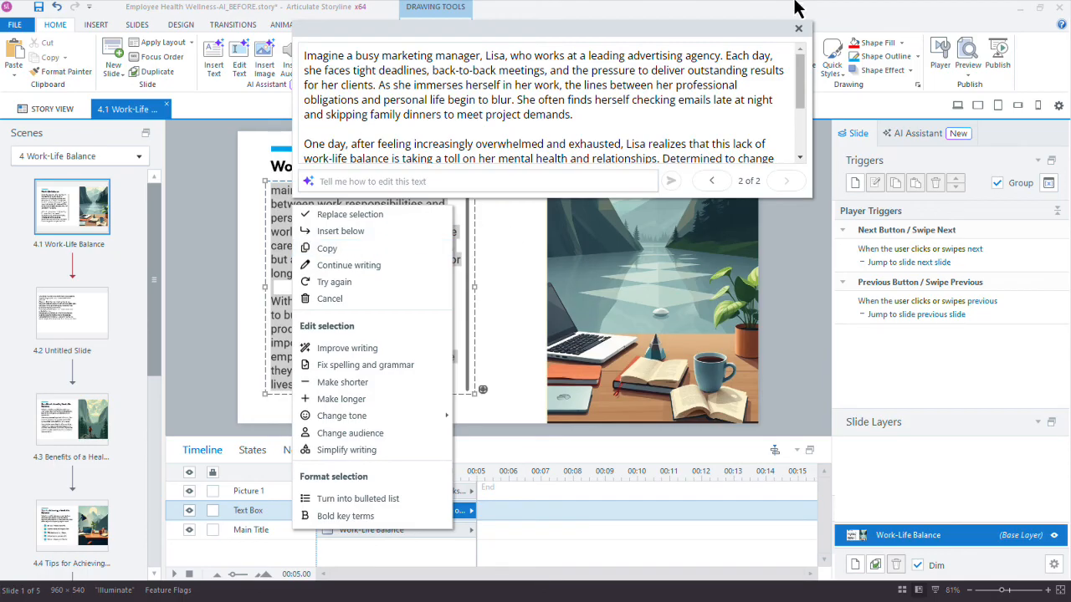
click(798, 28)
click(99, 312)
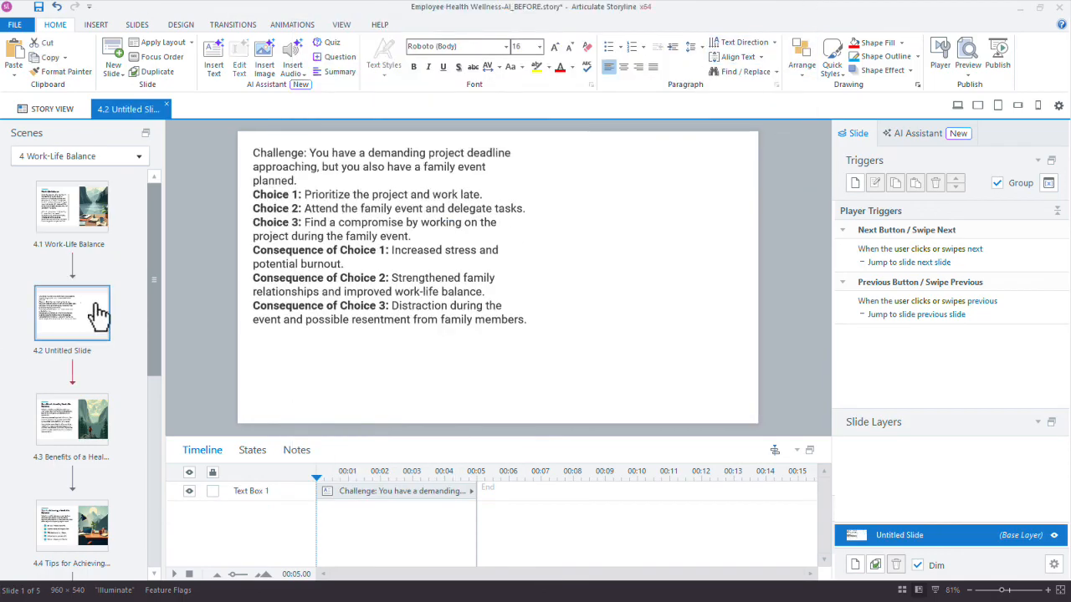
click(464, 226)
drag(542, 284, 475, 286)
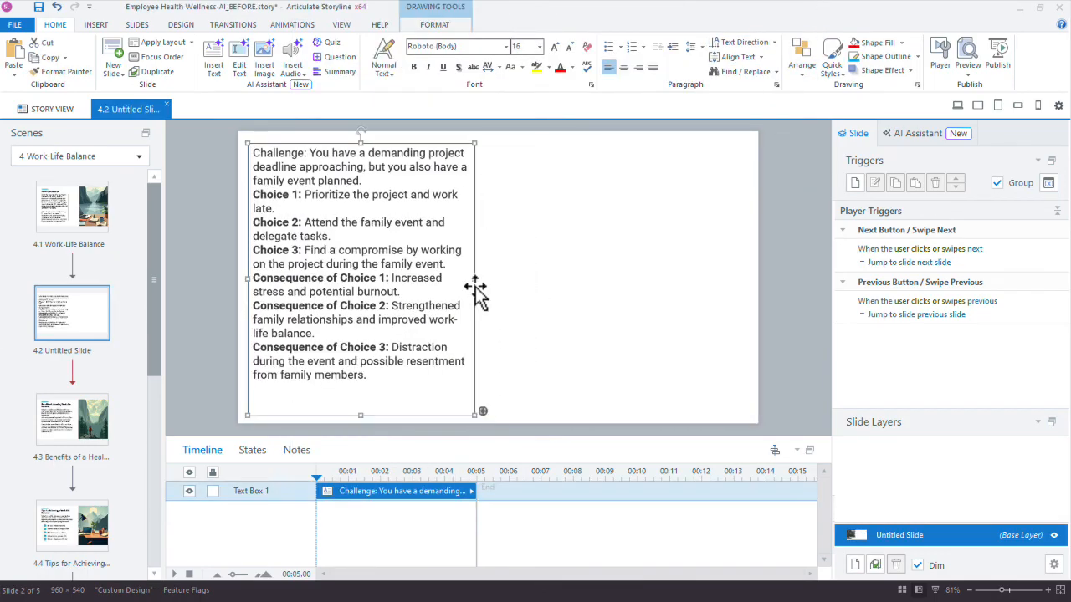
- Add a second text box beside the first scenario, enlarge it, and replace its filler text "asdfasdg" with the copied scenario
double_click(554, 273)
text(asdfasdg)
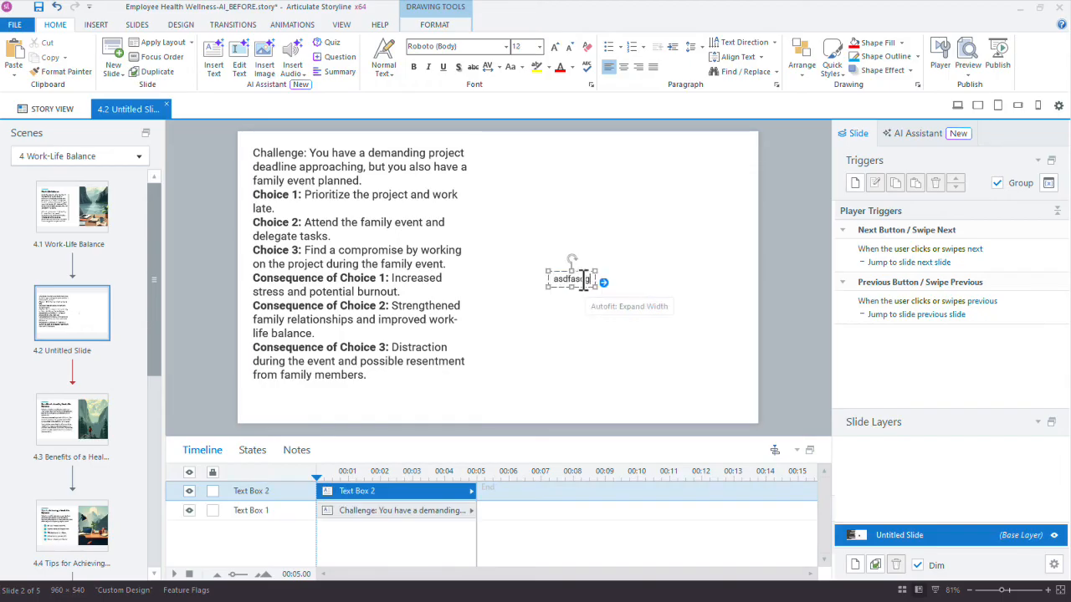
drag(582, 275, 715, 403)
drag(562, 156, 494, 154)
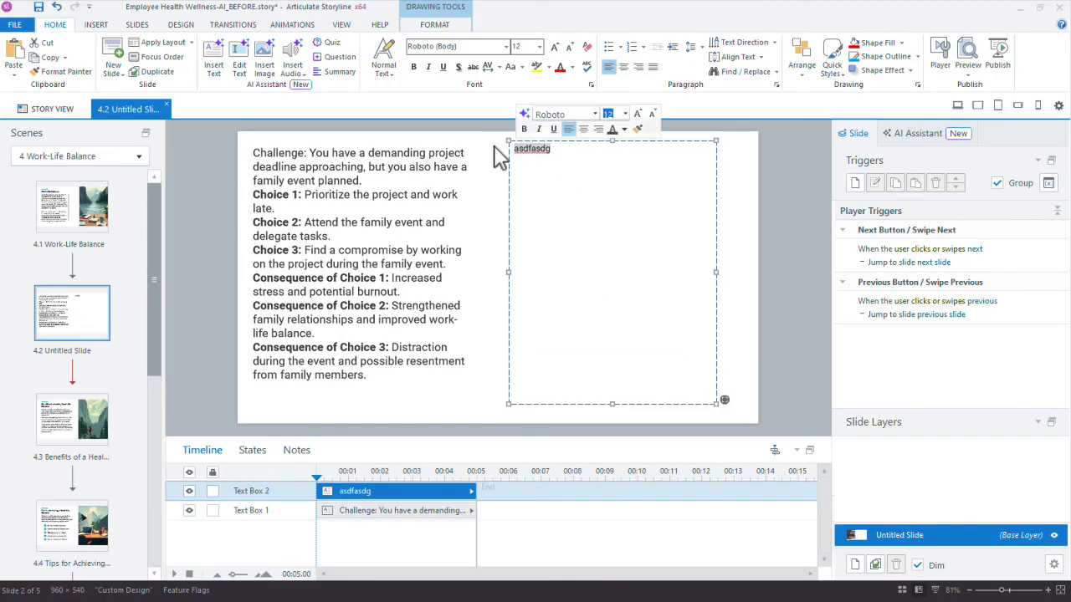
key(ctrl+v)
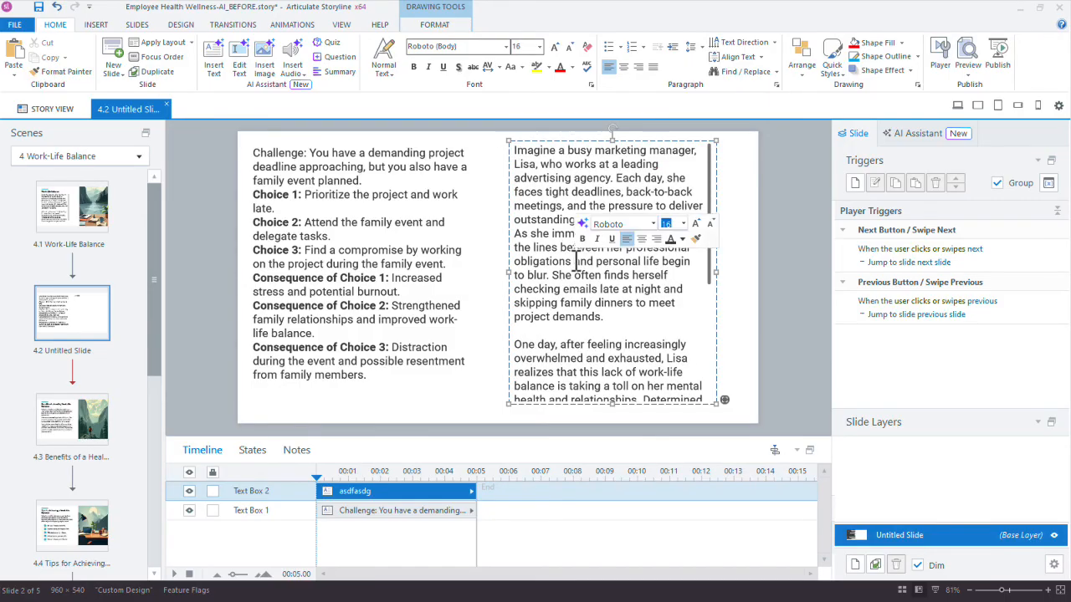
key(ctrl+a)
click(669, 244)
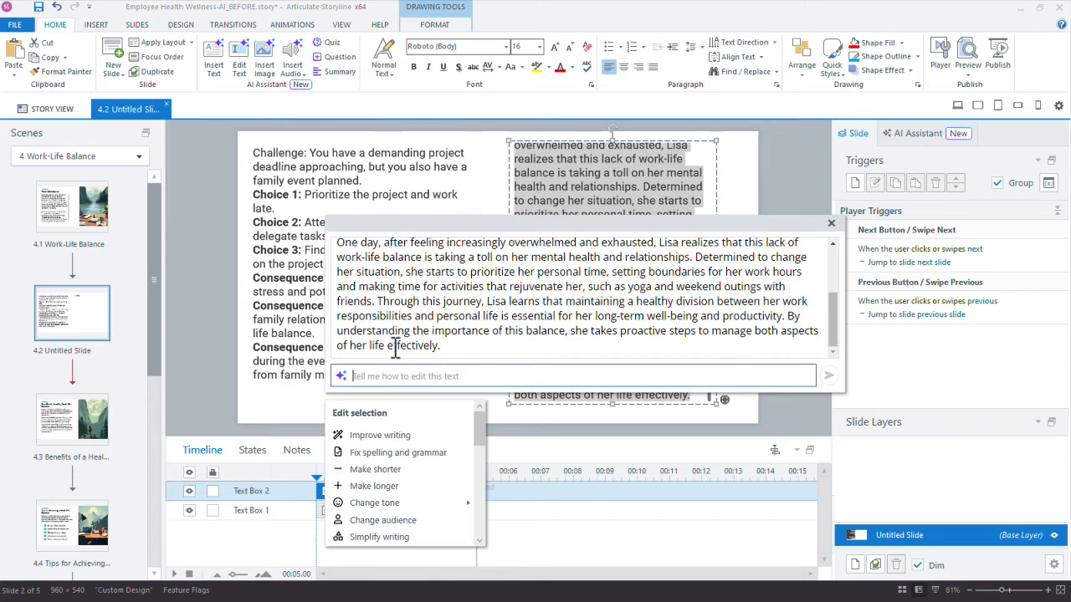
text(now create a)
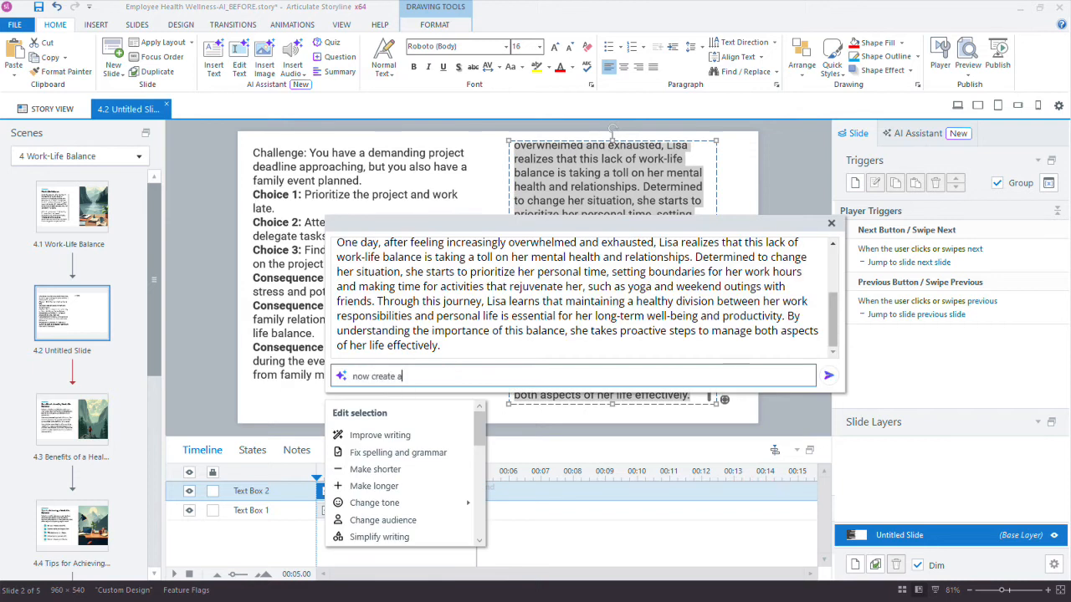
text( branching ch)
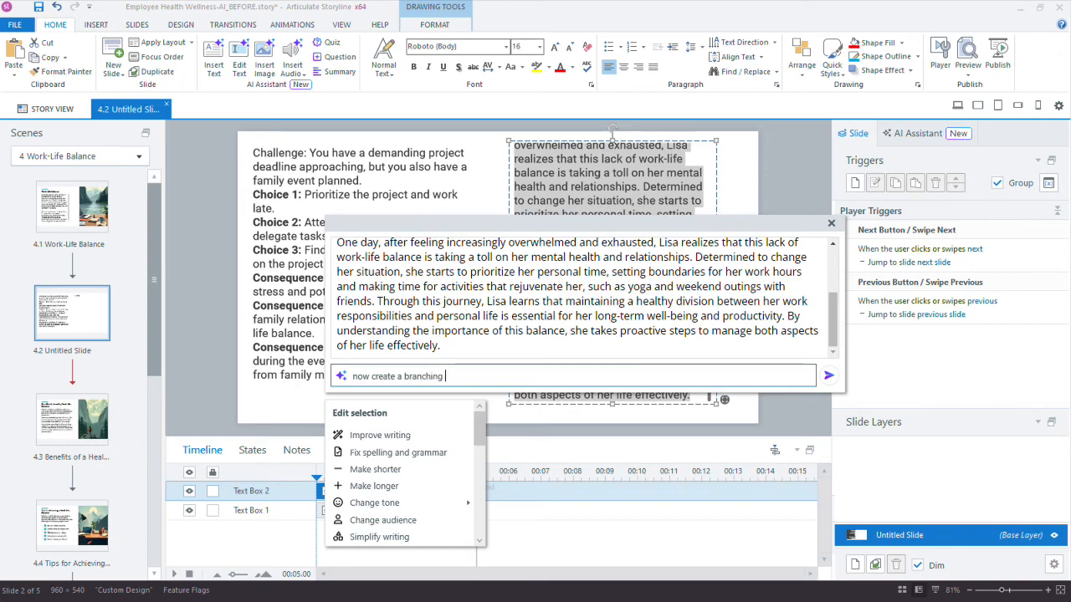
key(BackSpace)
key(BackSpace)
click(830, 222)
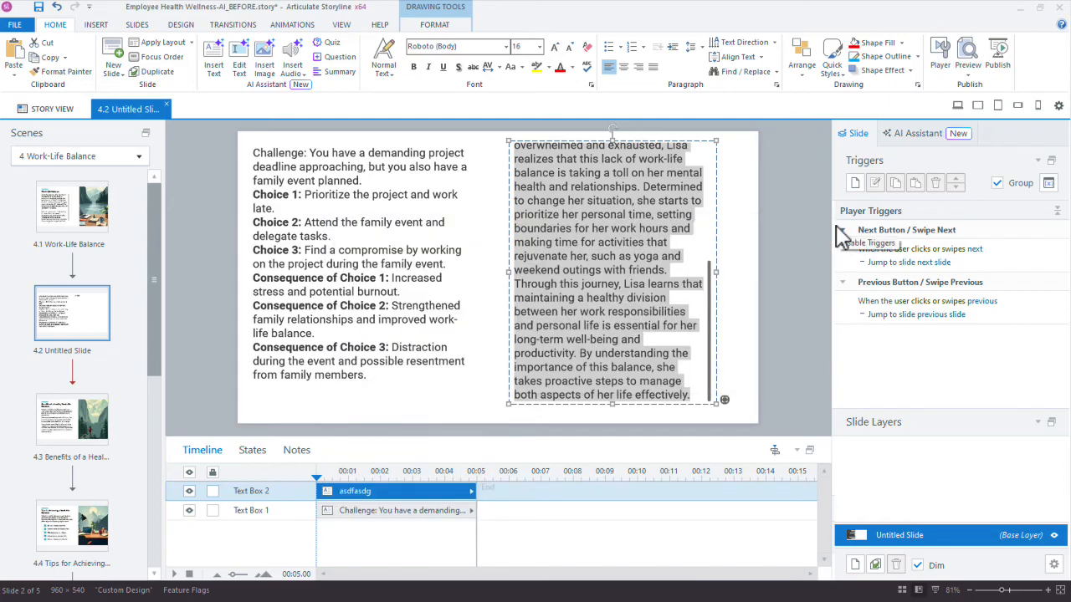
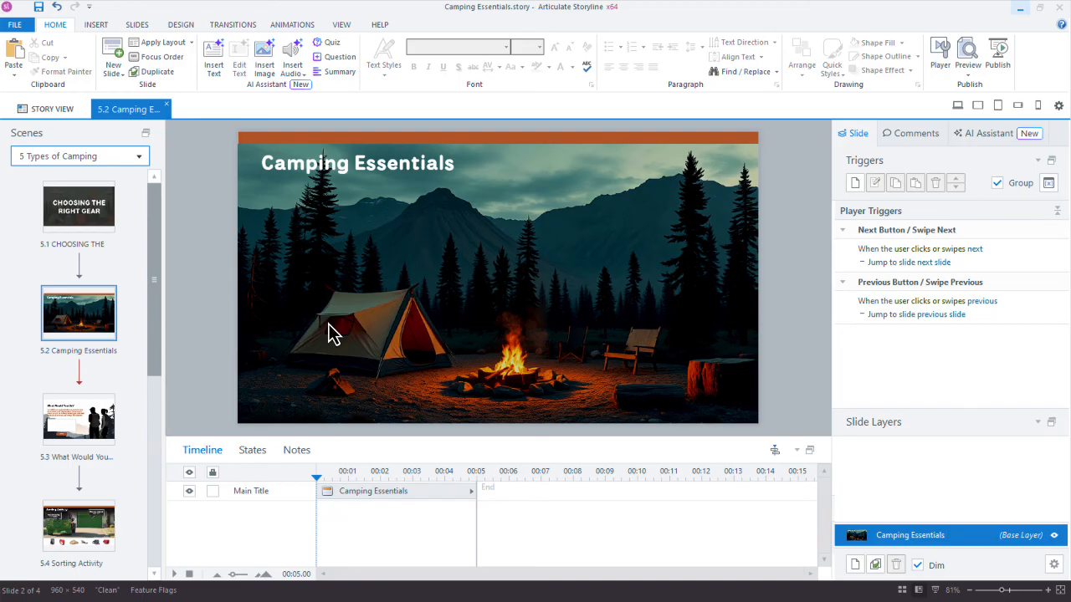
- On the Camping Essentials slide, have AI Assistant generate a drag-and-drop activity about items to bring camping or leave at home, with four correct and three incorrect choices
click(213, 66)
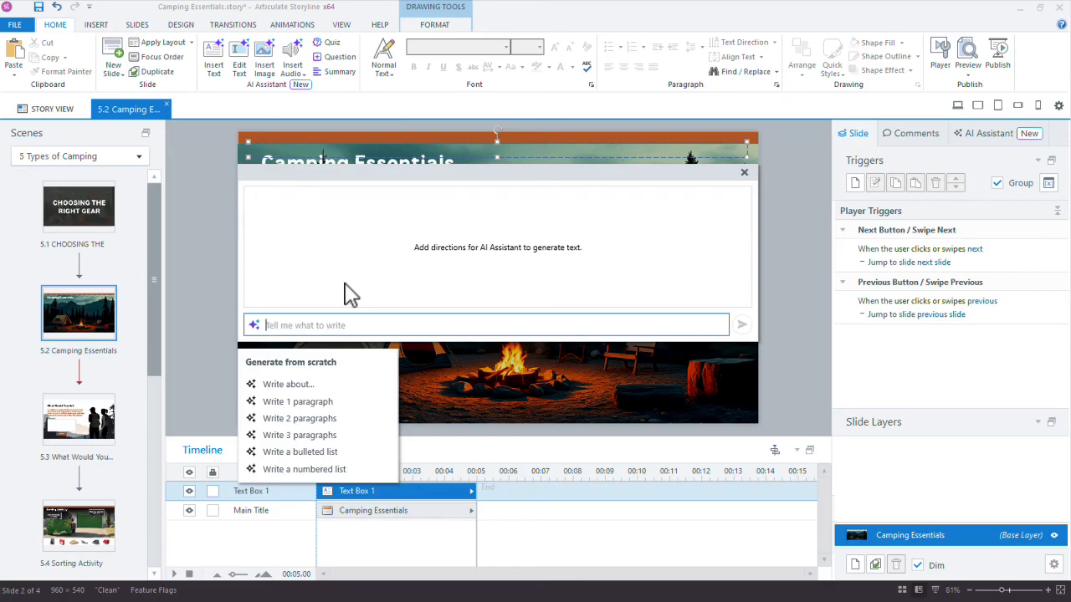
text(Create a drag-and-drop activity)
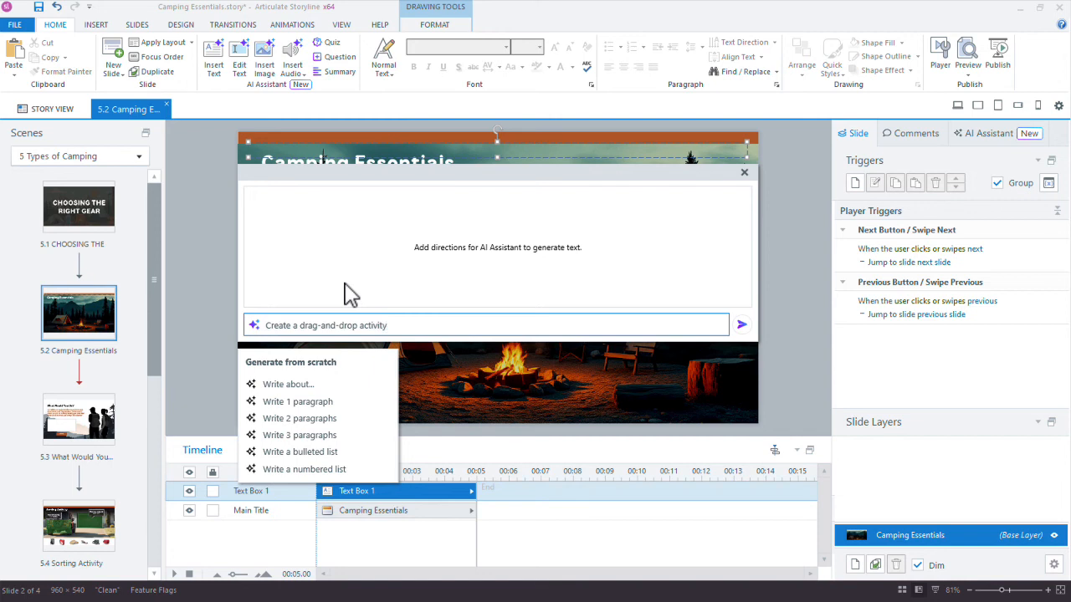
text( focusing on items to bring on camping a)
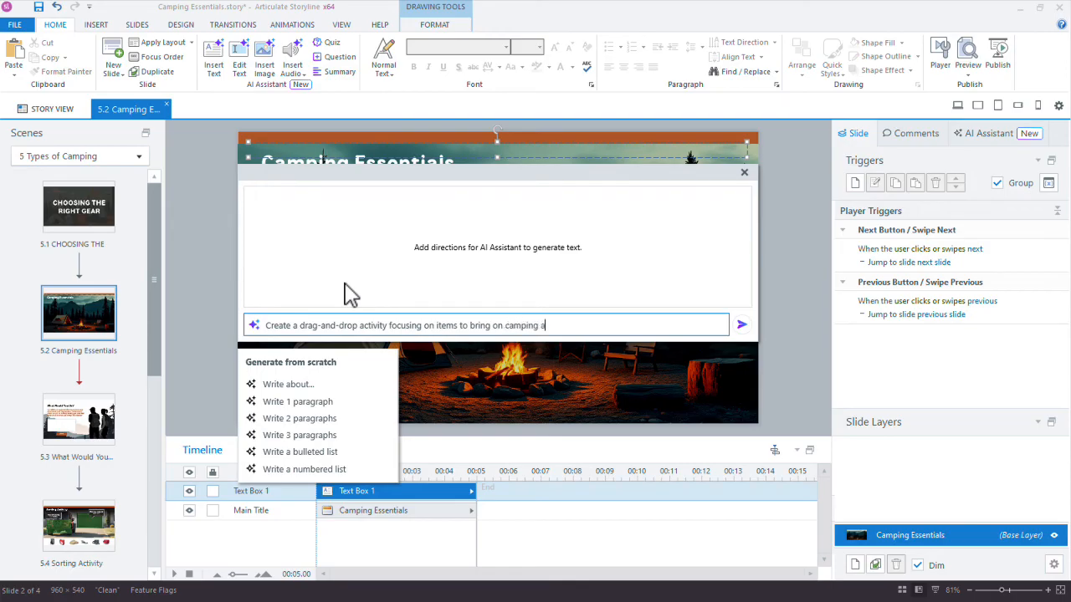
text(nd items to leave at home. List four)
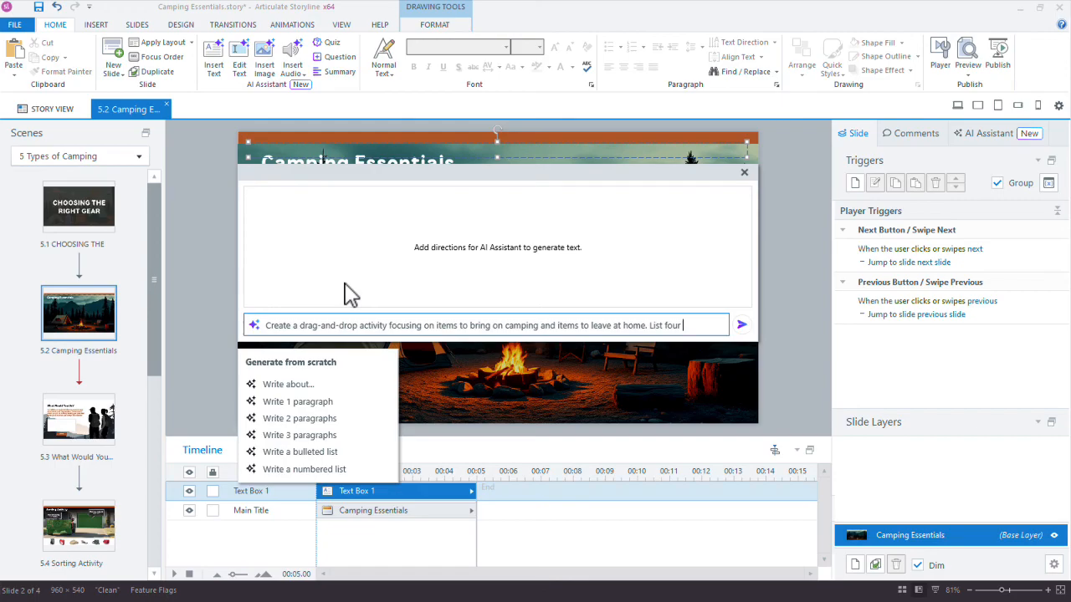
text(correct drag choice)
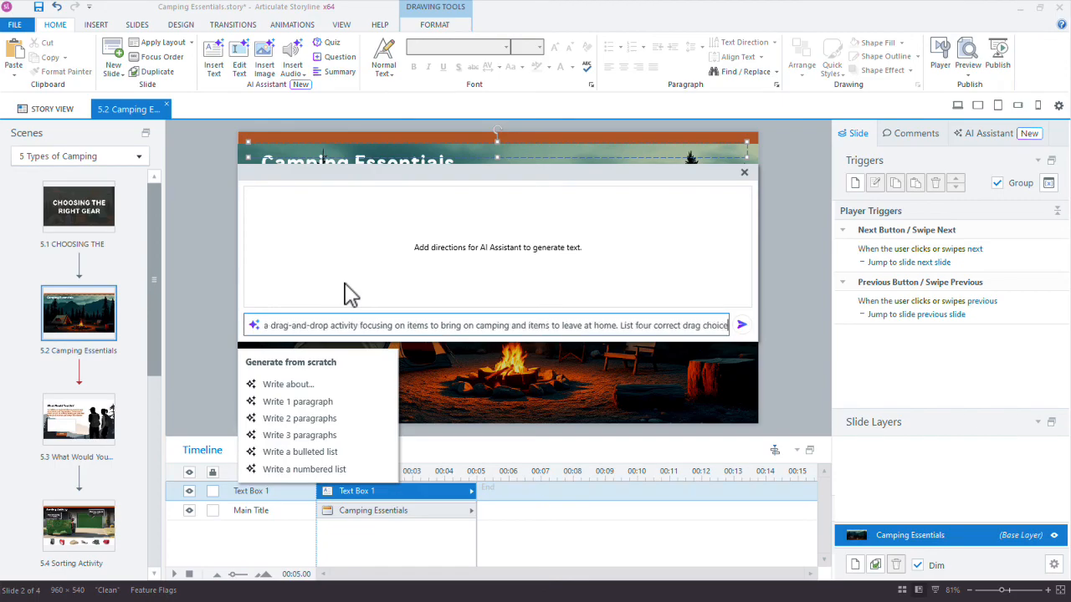
text(s and list)
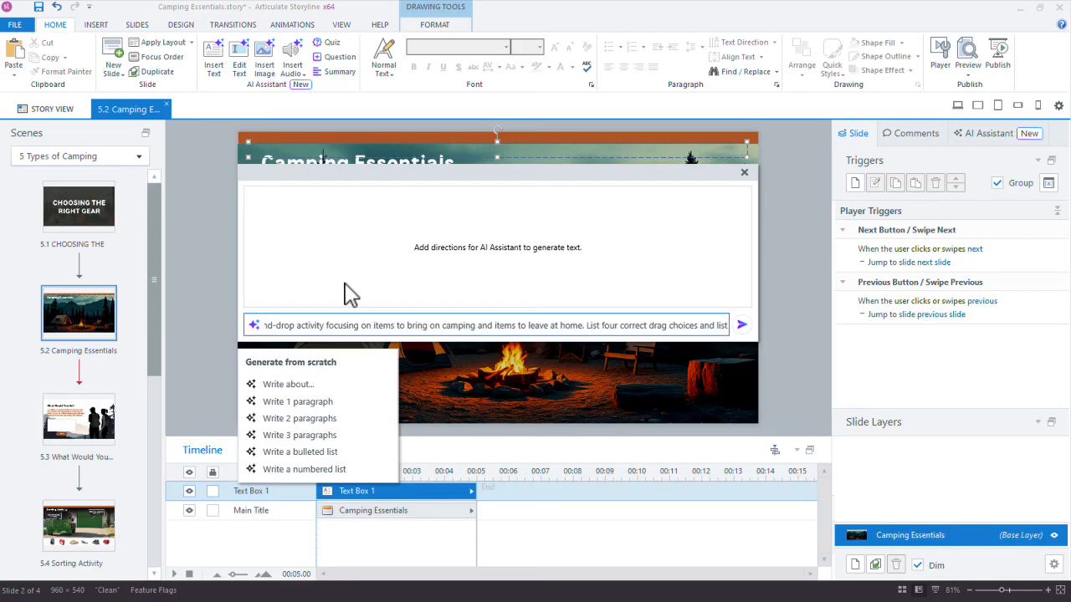
text( three)
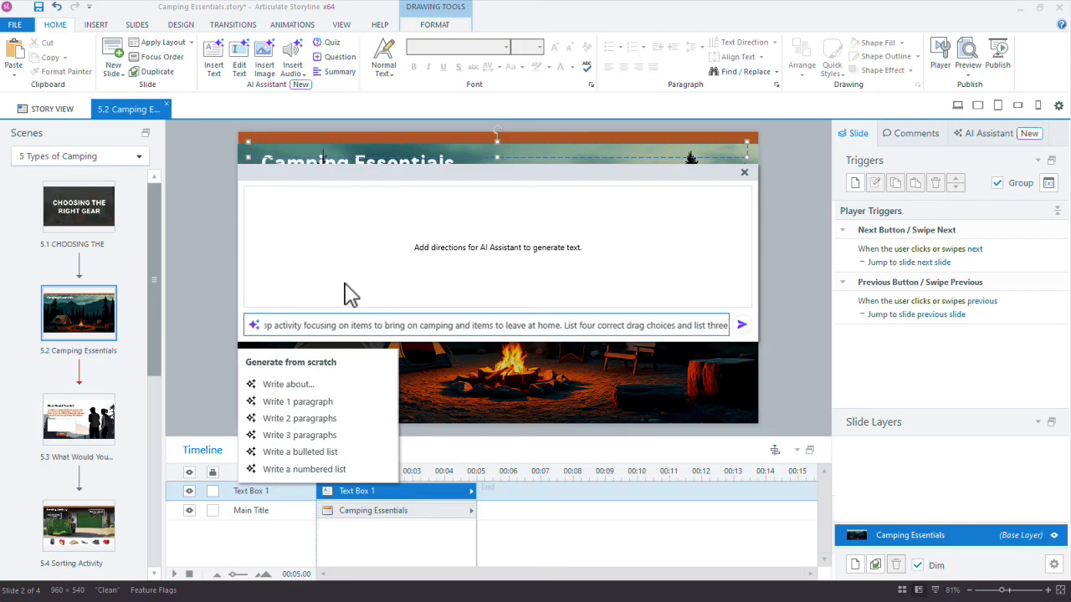
text( incorrect cho)
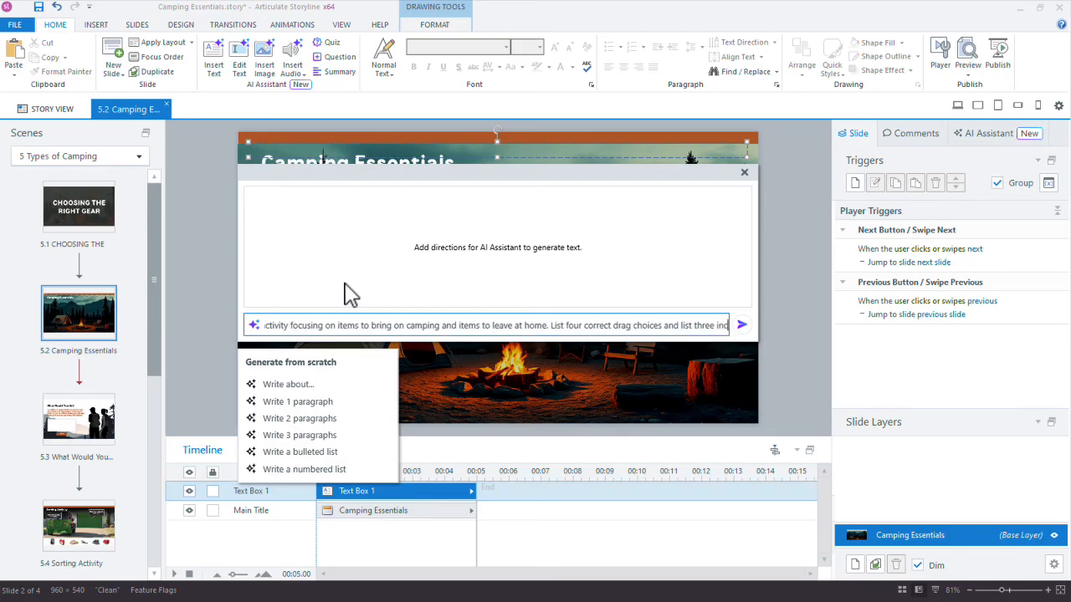
text(ices)
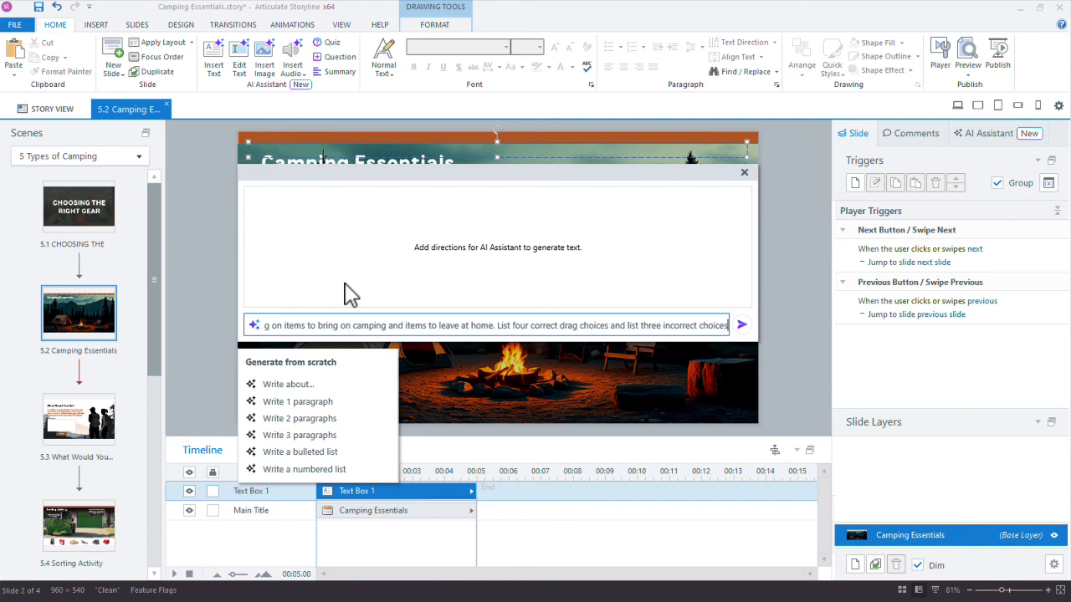
click(741, 324)
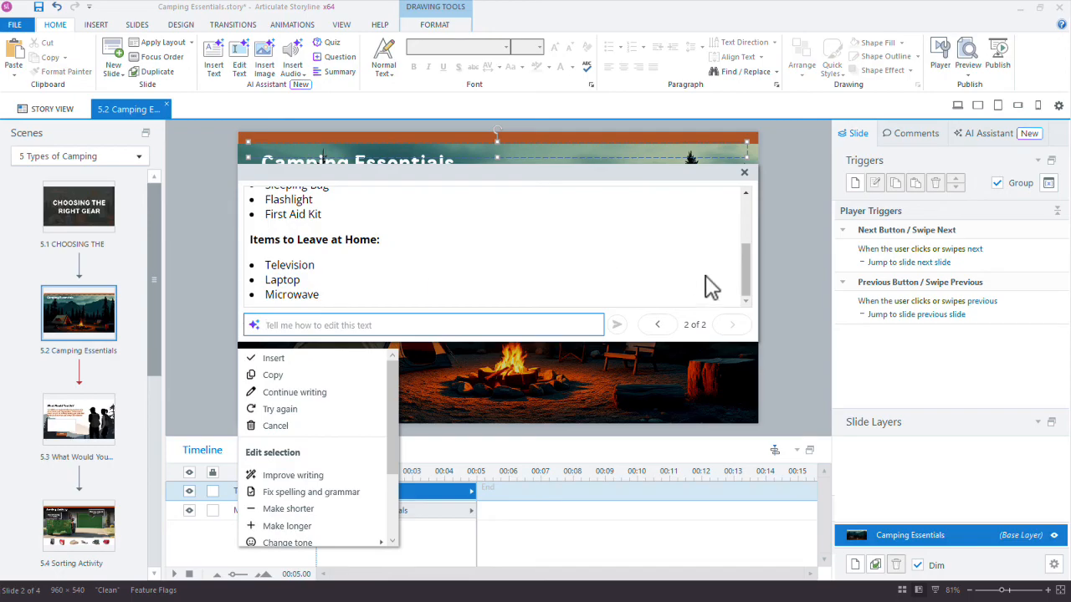
- Review the generated drag-and-drop activity's instruction and its lists of items to bring camping and to leave at home
drag(749, 275, 756, 246)
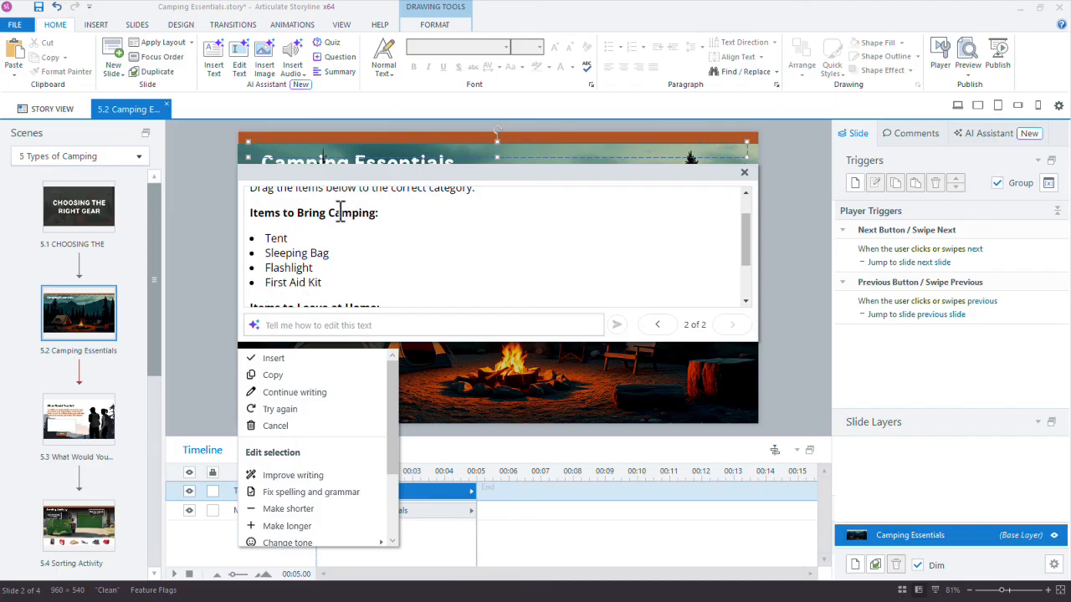
drag(352, 215, 297, 215)
scroll(363, 276, down, 2)
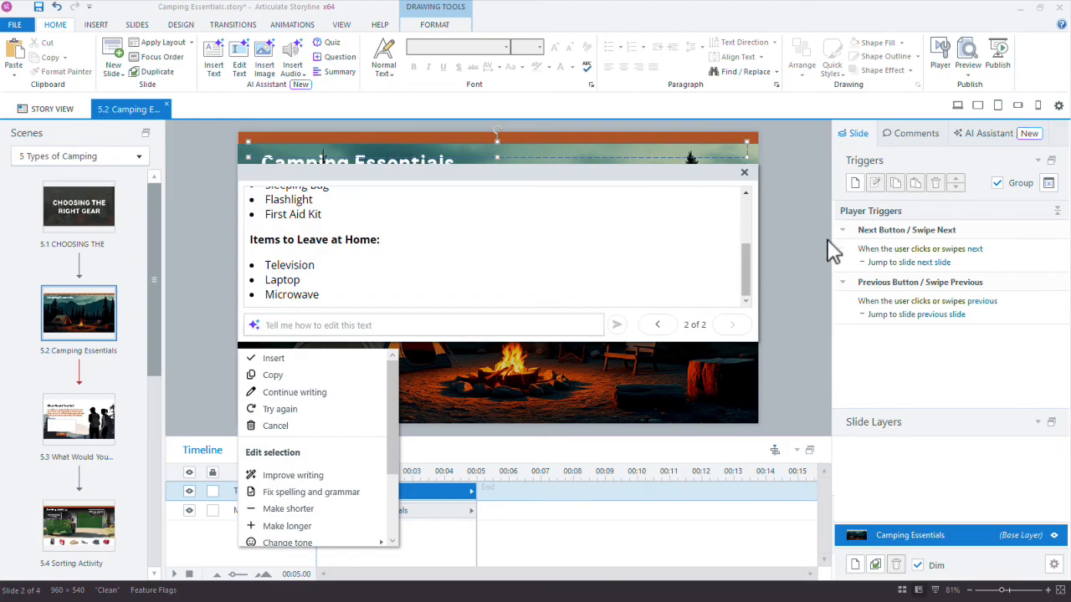
drag(745, 279, 755, 220)
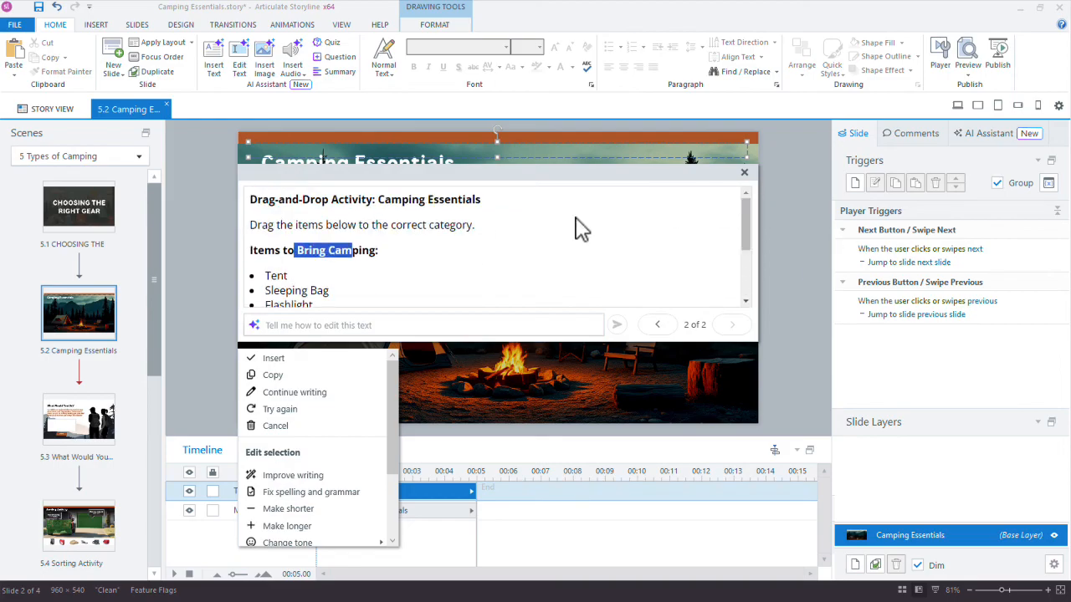
click(392, 225)
scroll(421, 268, down, 2)
scroll(422, 269, down, 1)
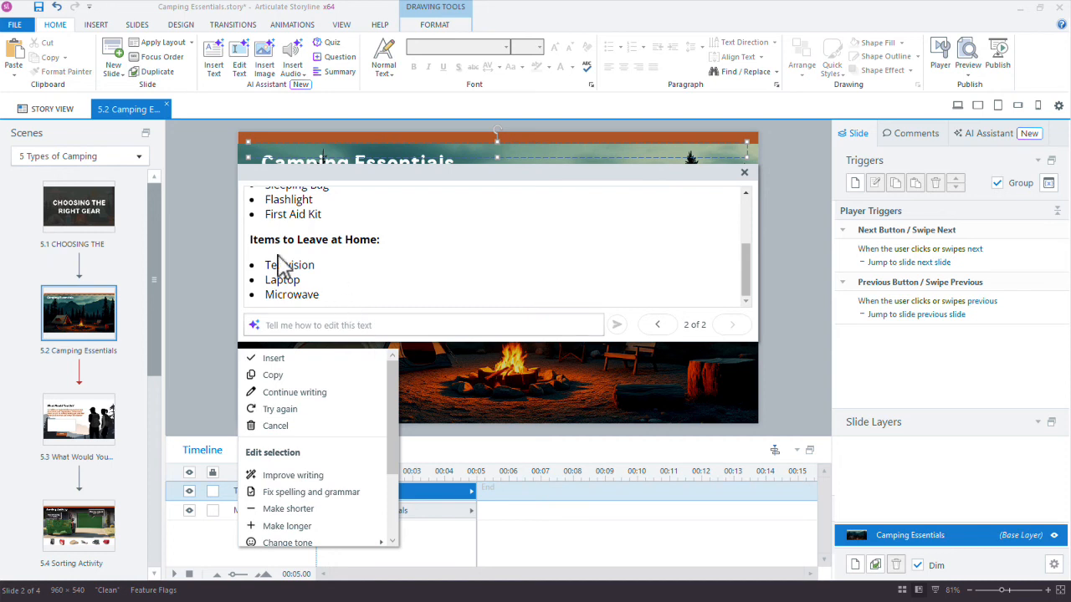
- Have AI Assistant provide feedback for each choice, explaining why each is correct or incorrect, and insert the revised activity on the slide
click(304, 326)
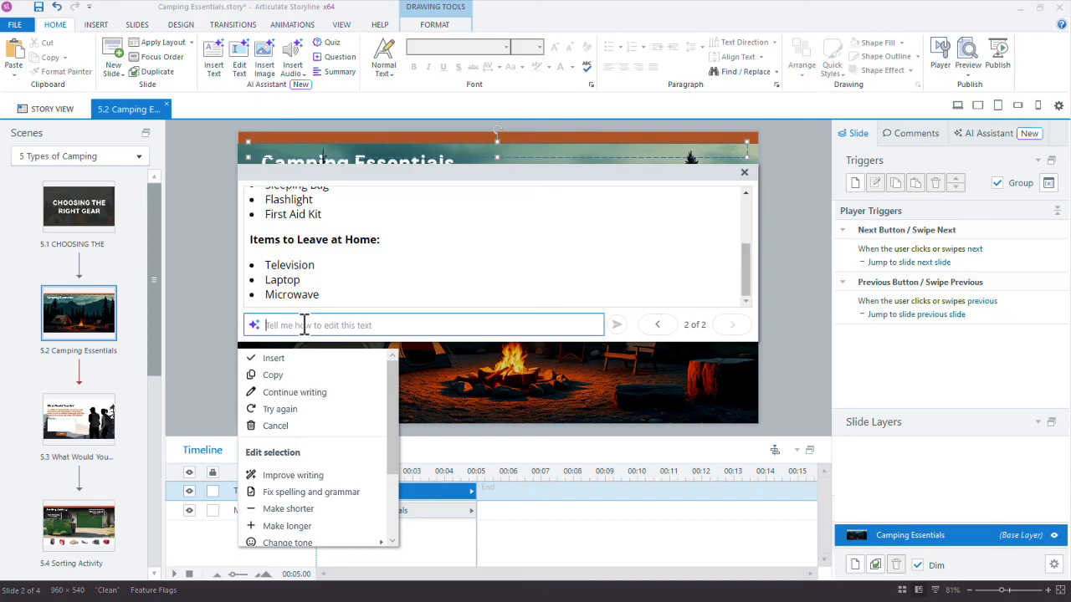
text(Provide)
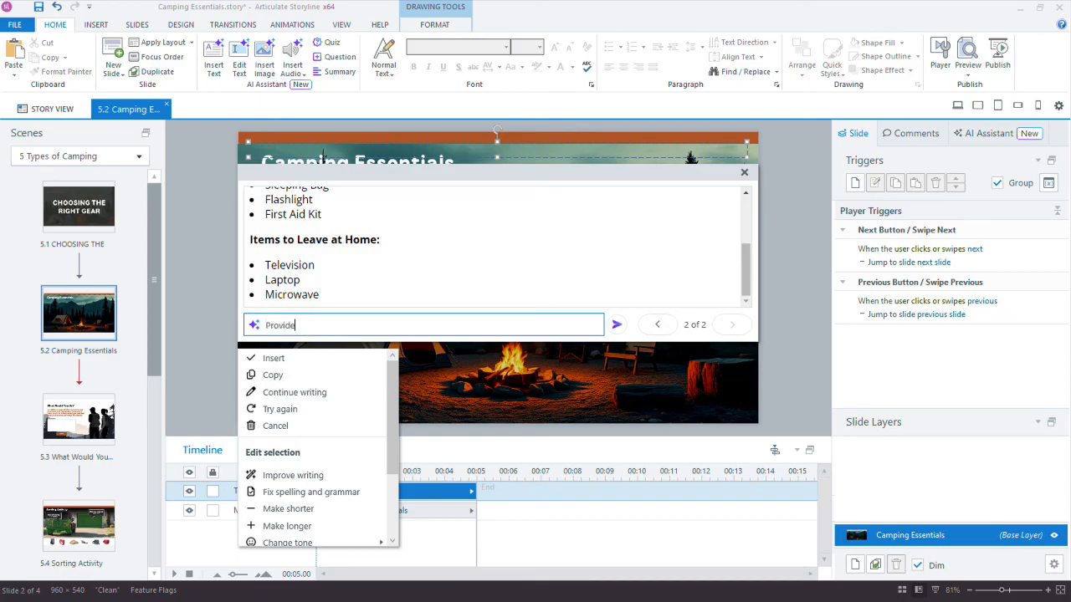
text( feedaack for each choice and )
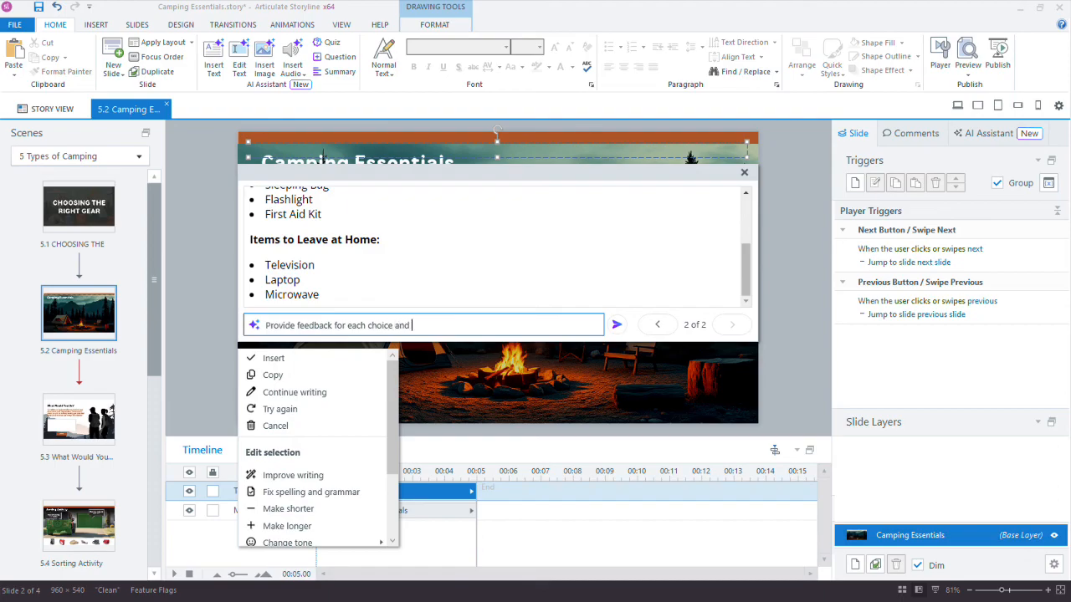
text(explain why each is correct or)
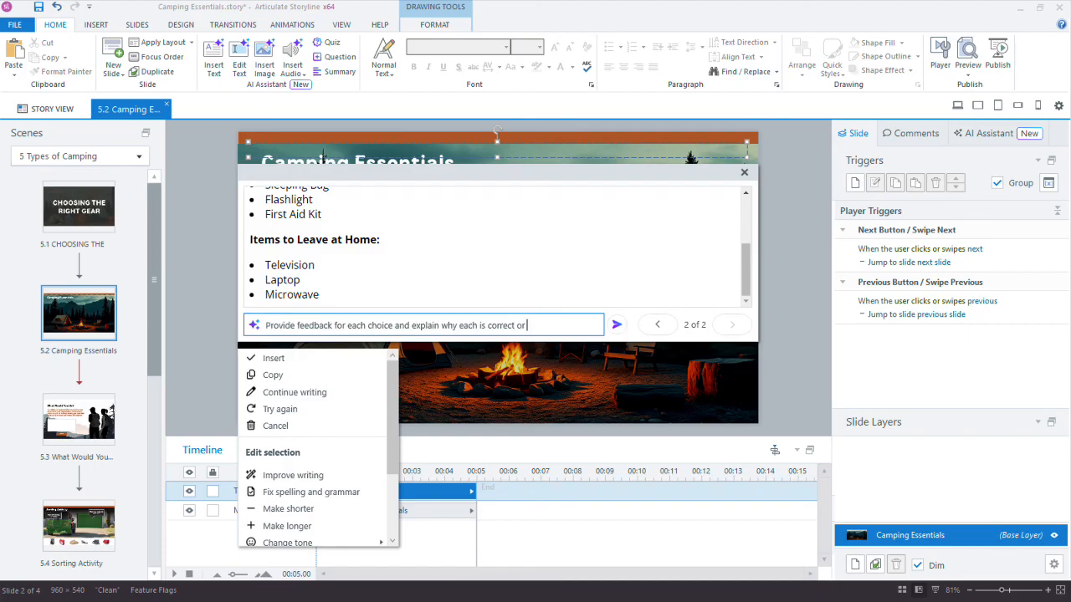
text( incorrect)
click(617, 325)
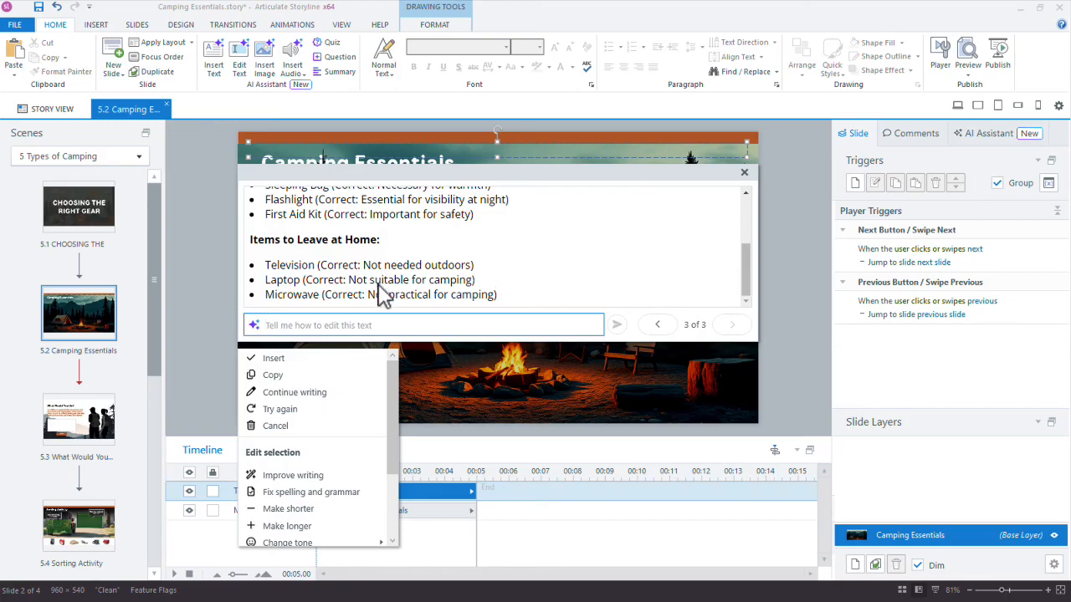
click(274, 359)
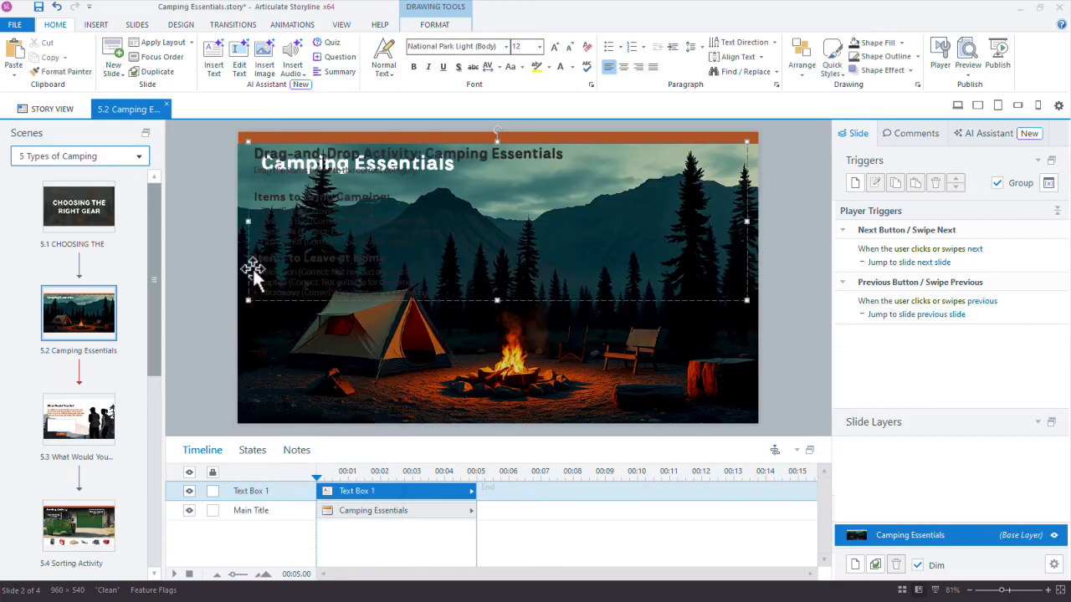
- Draw a rectangle about 969 by 519 px over the slide, place it behind the activity text, and apply the white shape style
click(95, 24)
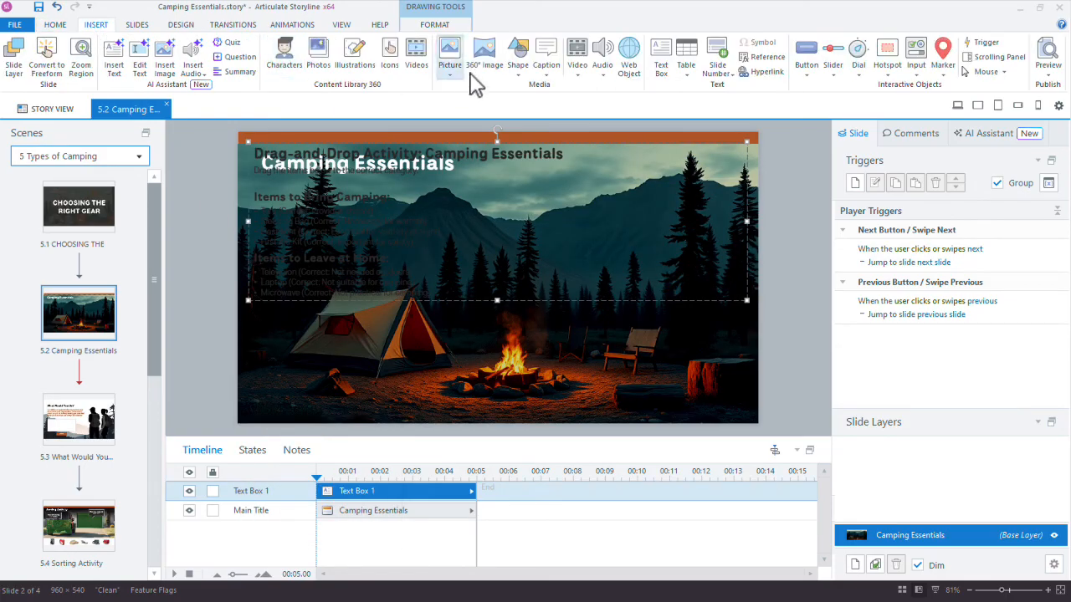
click(517, 71)
click(516, 133)
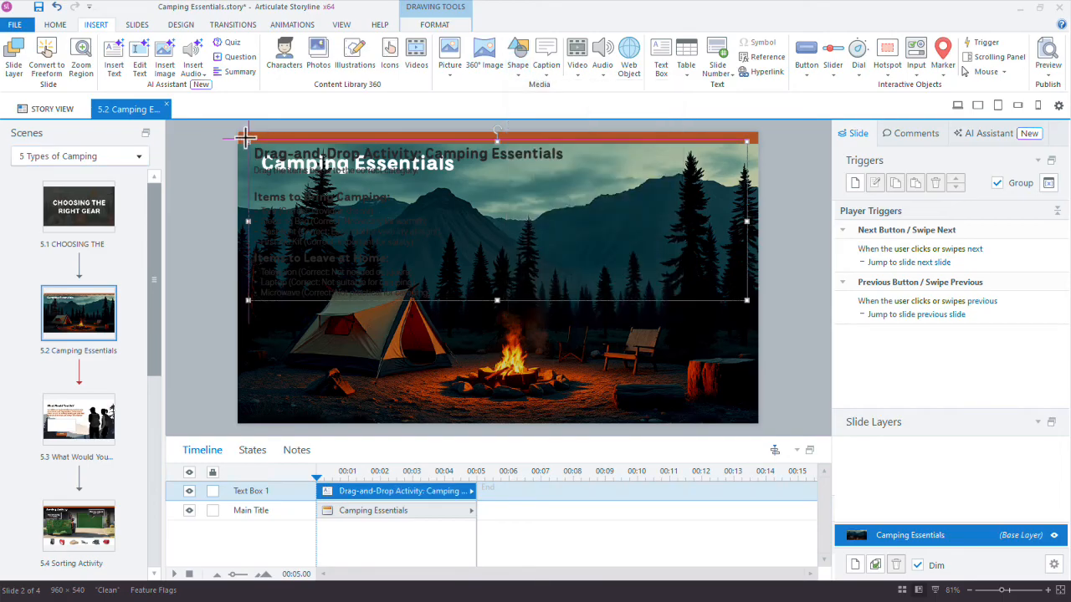
mouse_move(239, 136)
mouse_down()
mouse_move(669, 426)
mouse_move(761, 419)
mouse_up()
drag(368, 491, 363, 512)
click(436, 26)
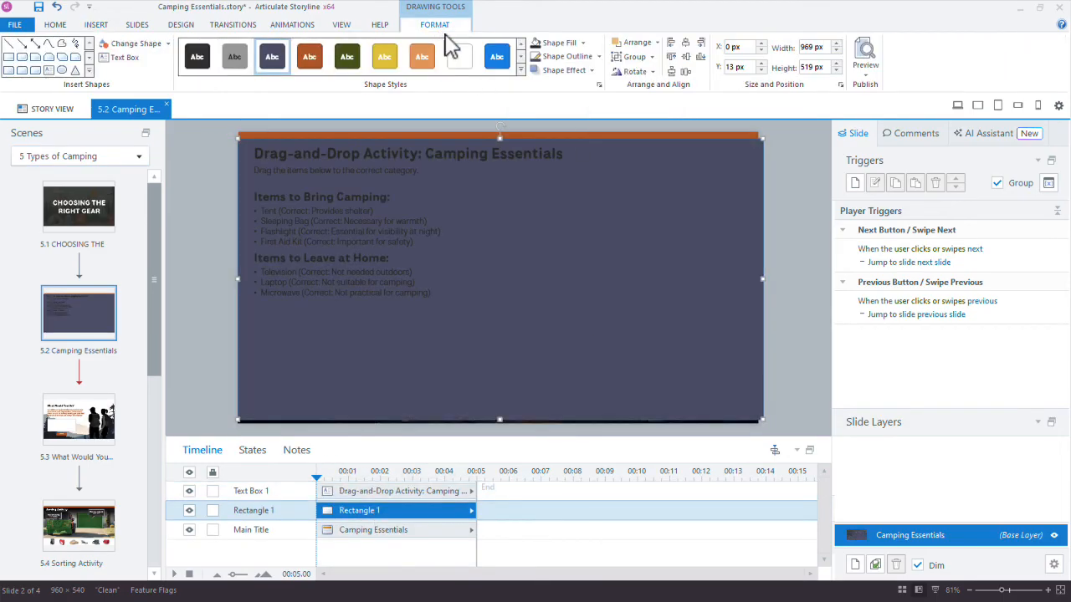
click(459, 56)
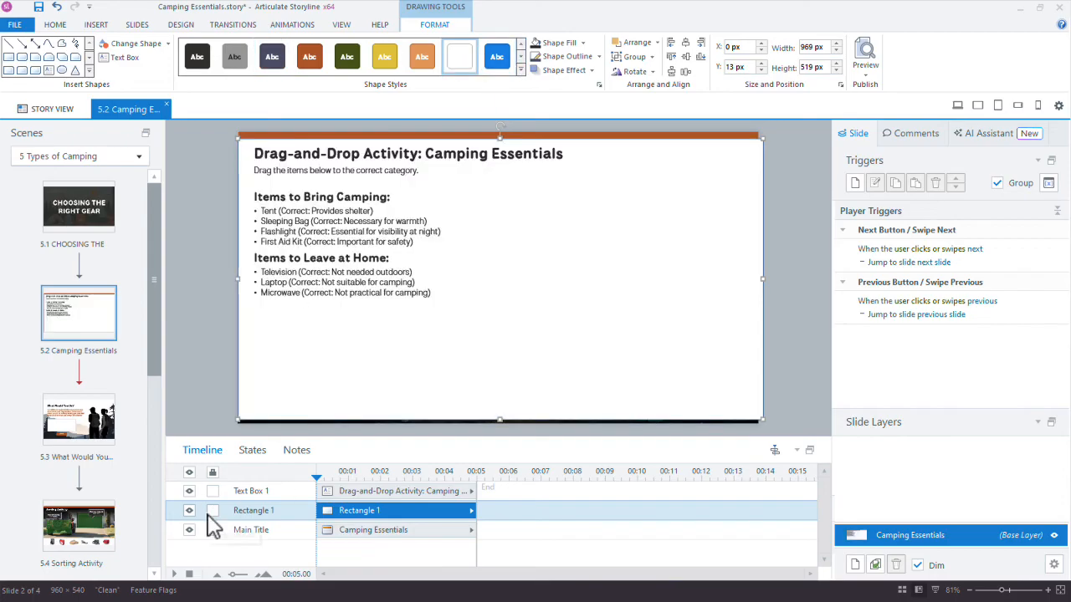
- Lock the rectangle and the main title in the timeline, and move the activity text box slightly lower on the slide
click(212, 510)
click(213, 529)
click(388, 219)
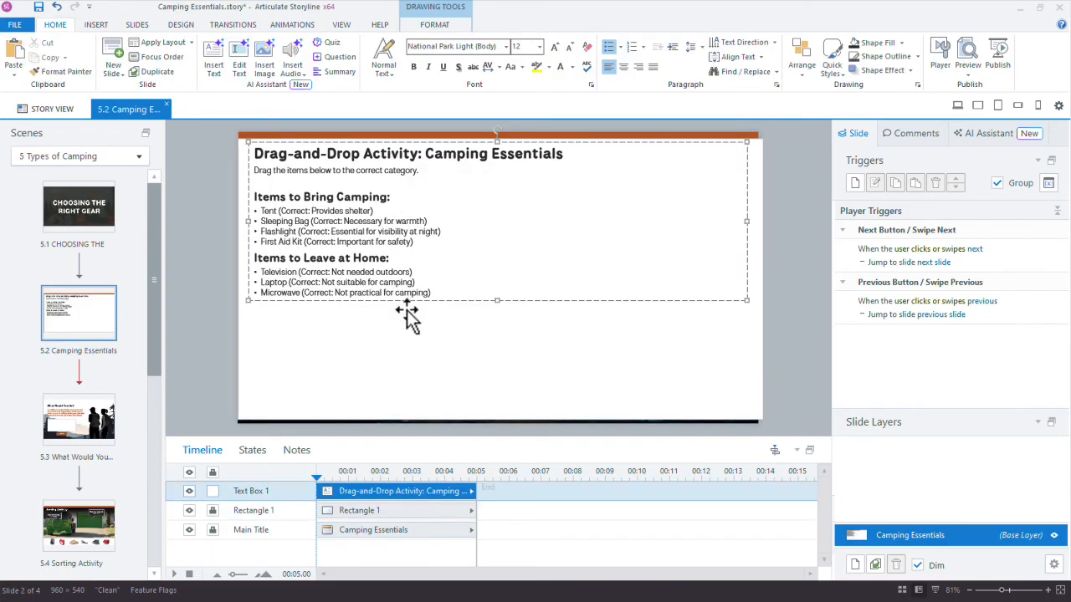
- Have AI Assistant explain in detail why each of the three leave-at-home list items is best left at home and not brought camping
drag(378, 311, 264, 295)
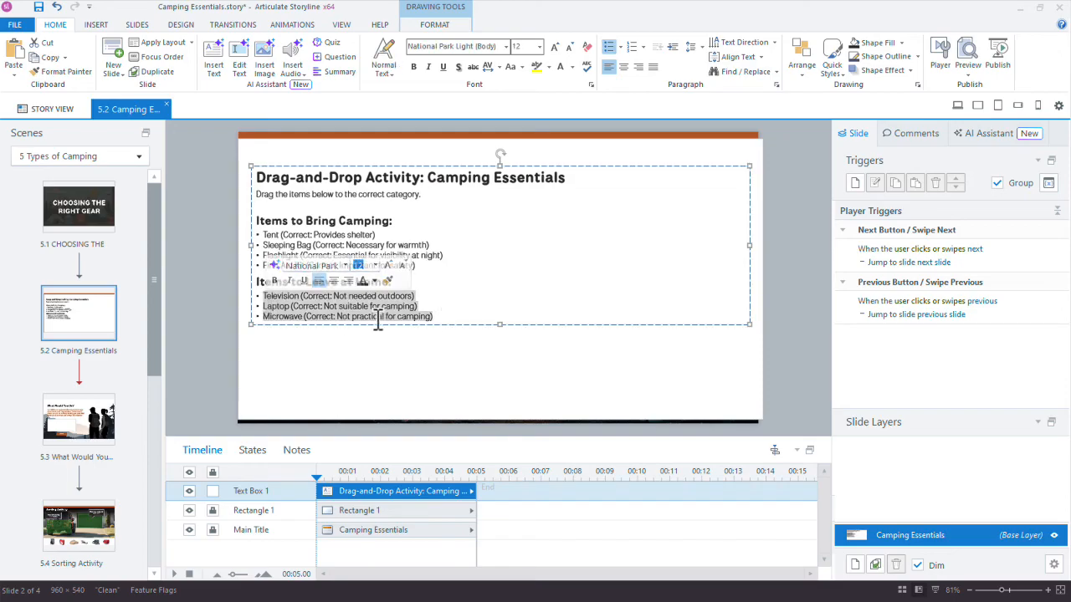
click(275, 265)
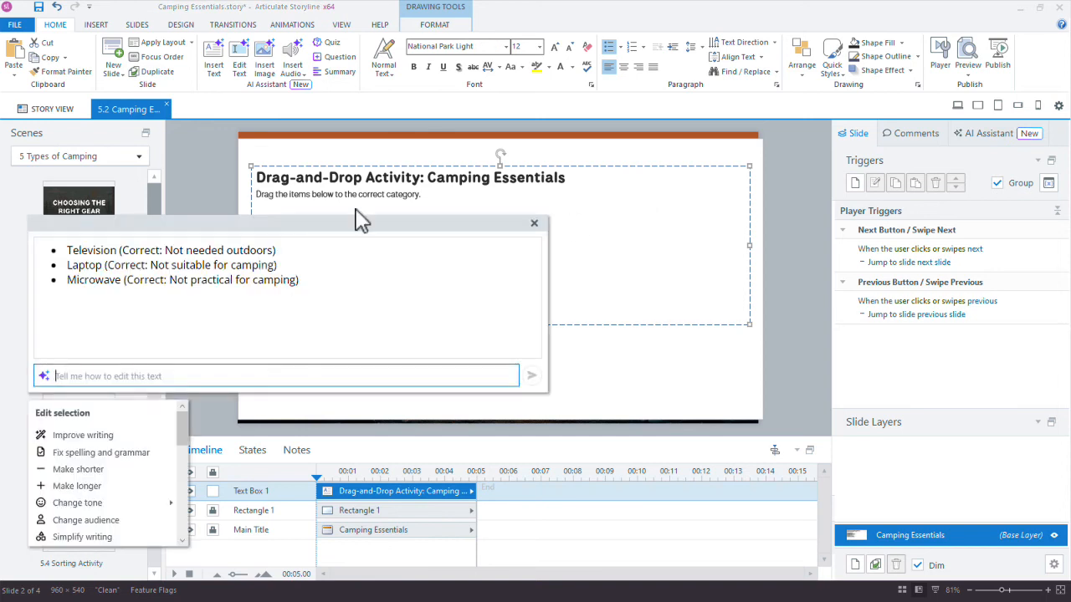
drag(189, 229, 626, 130)
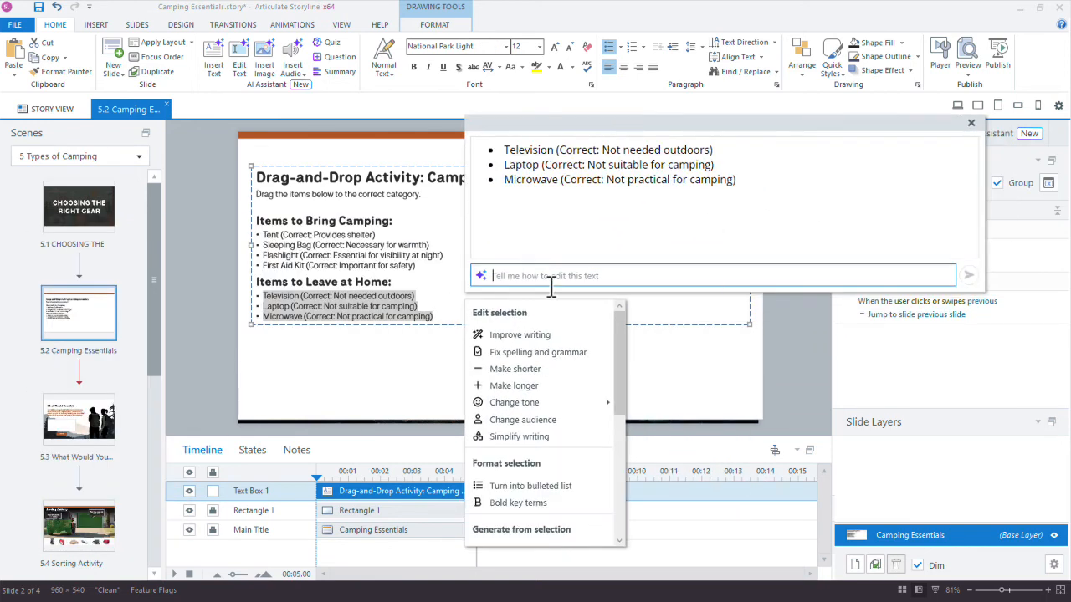
text(Explain in detail why each list item is best left a)
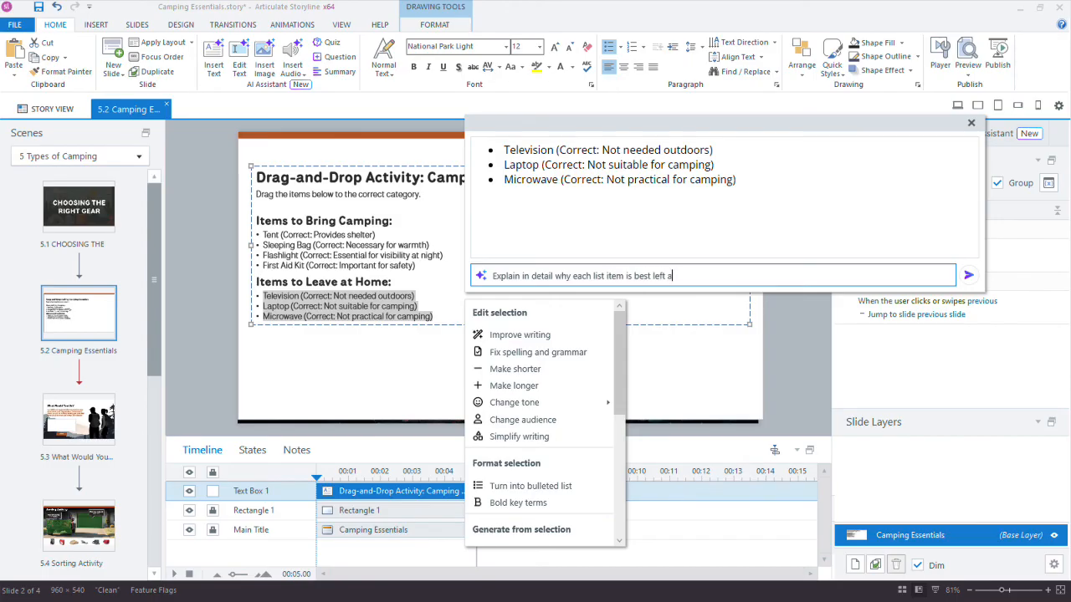
text(t home and not brough for camping)
click(968, 275)
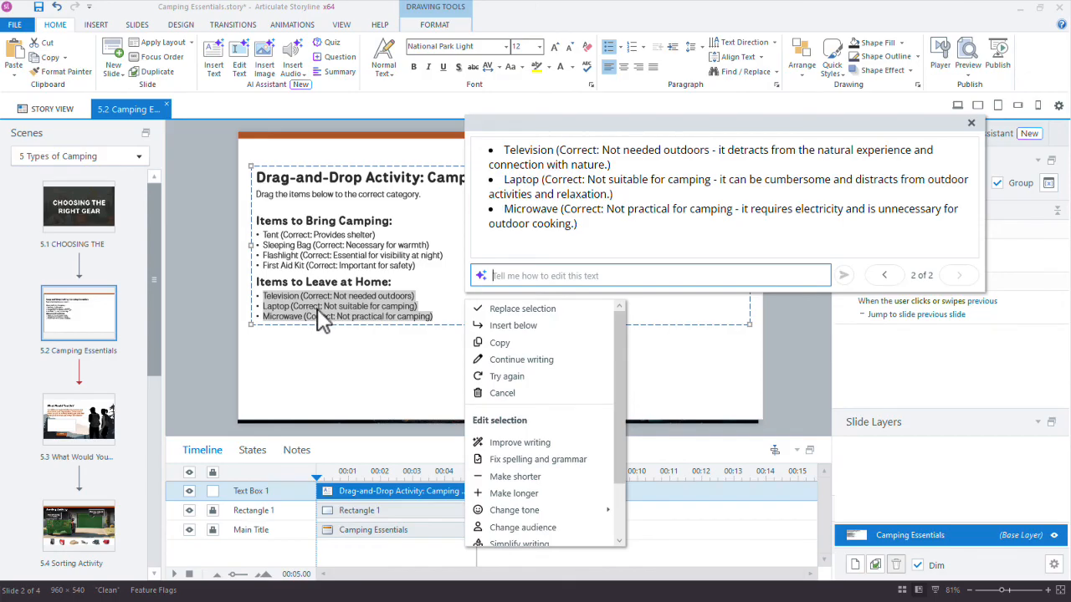
- Check the "Correct" wording in the generated explanations and replace the selected television, laptop and microwave items with the revised text
double_click(577, 151)
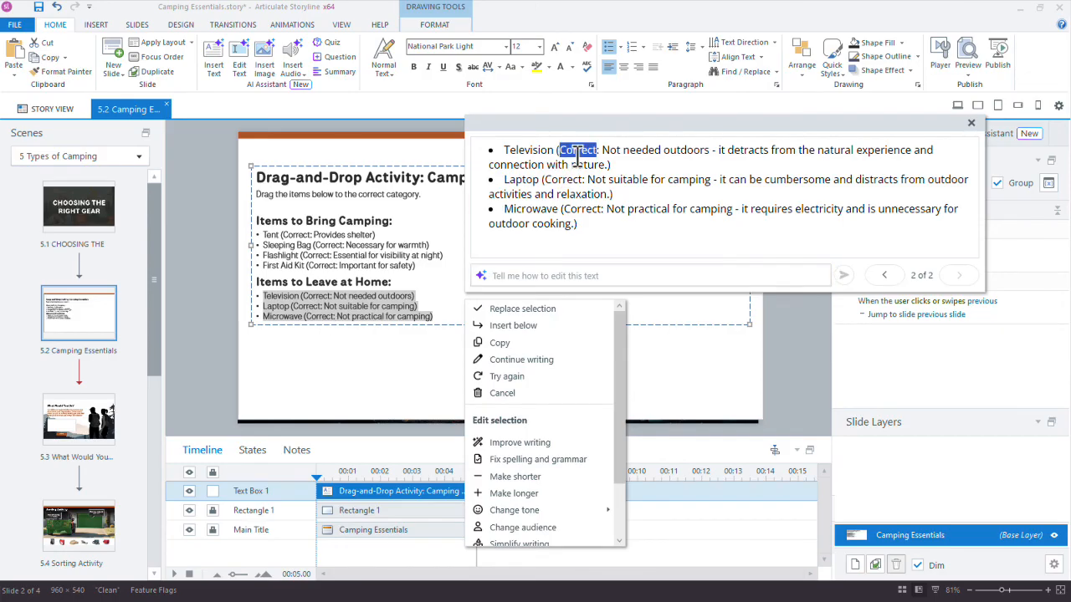
click(577, 155)
double_click(577, 151)
click(563, 311)
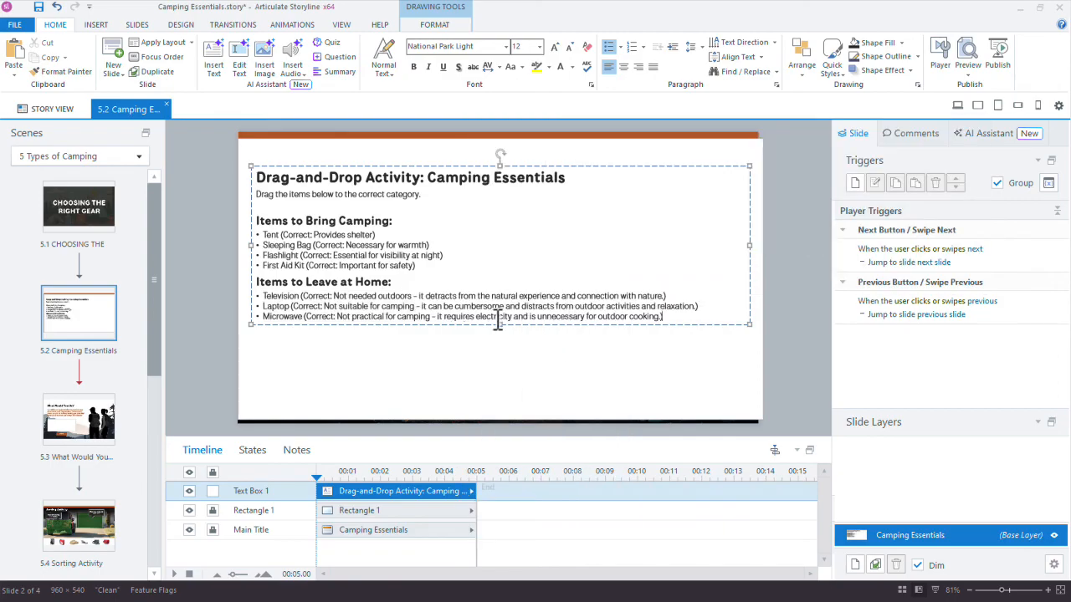
- Review the revised leave-at-home explanations, look at the Sorting Activity slide's drop areas and items, and return to the Camping Essentials slide
double_click(315, 297)
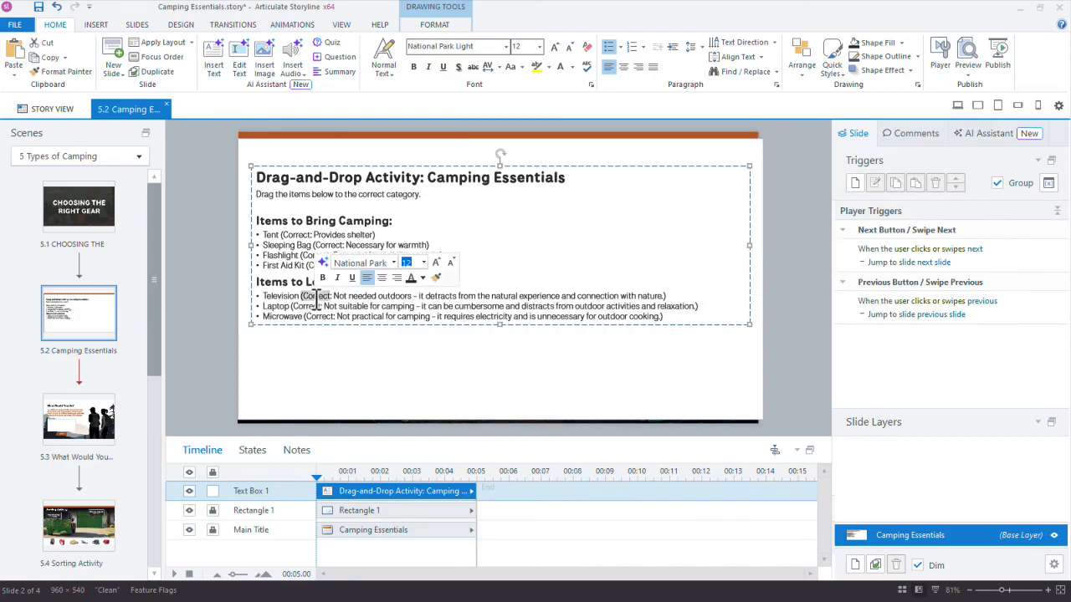
click(335, 297)
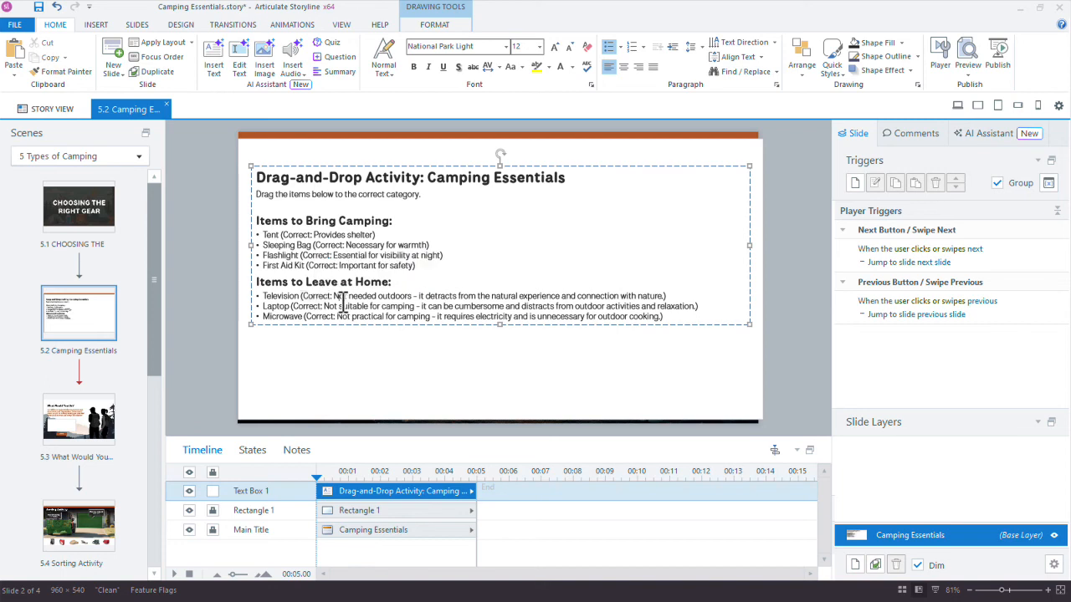
click(317, 296)
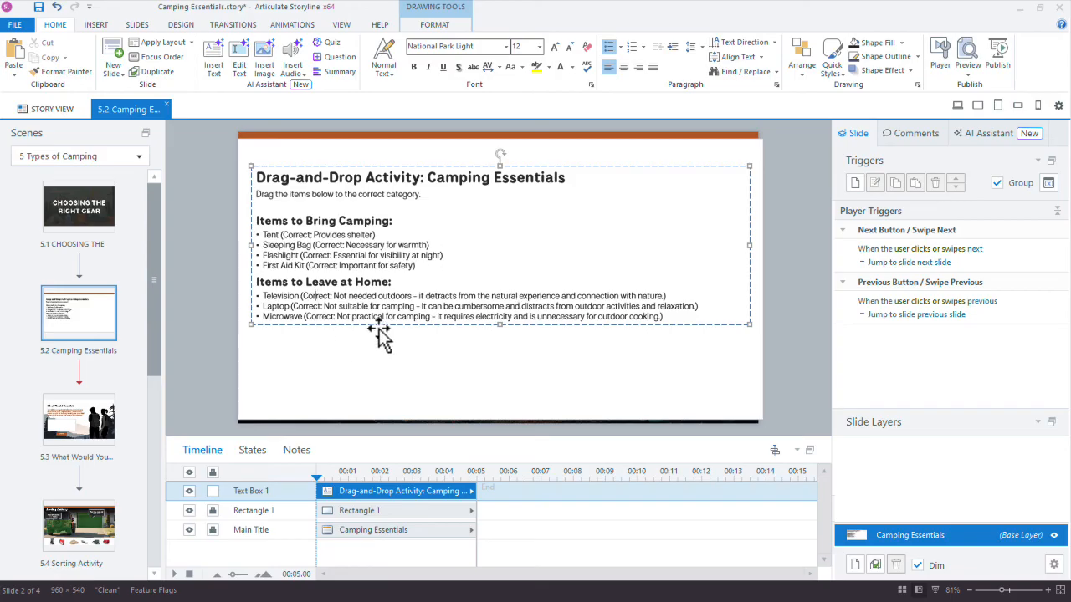
click(78, 525)
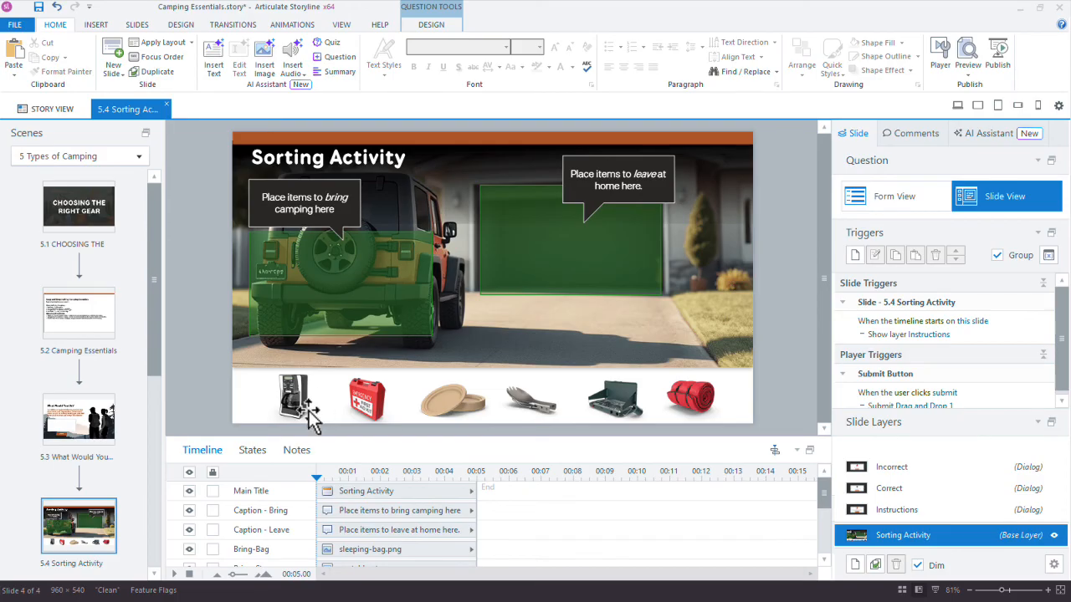
click(79, 330)
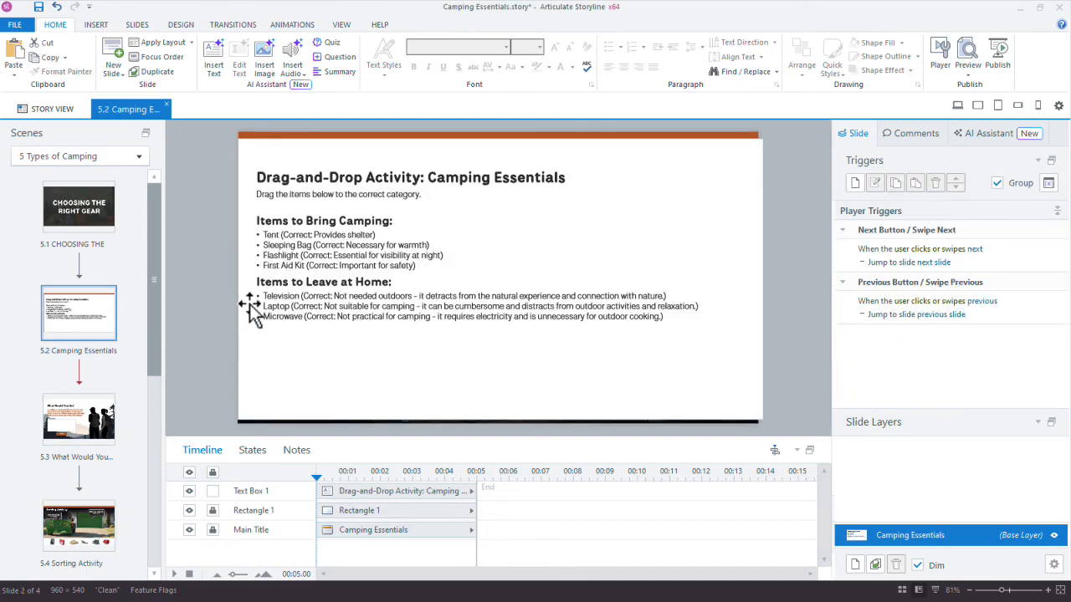